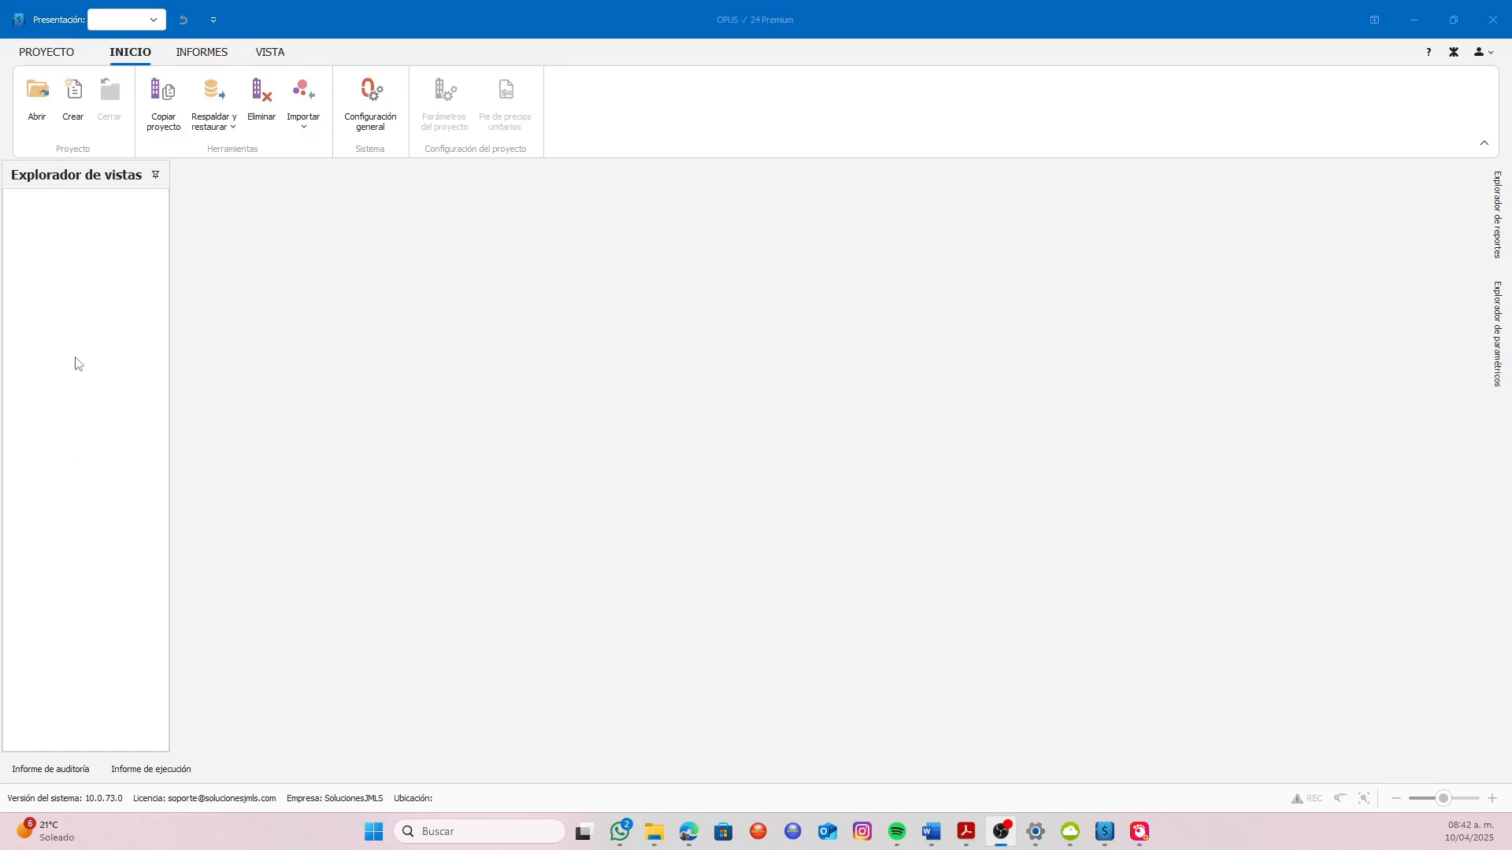
Start a new project and name it "2025 Vivienda unifamiliar" followed by the client's full name
left_click(47, 53)
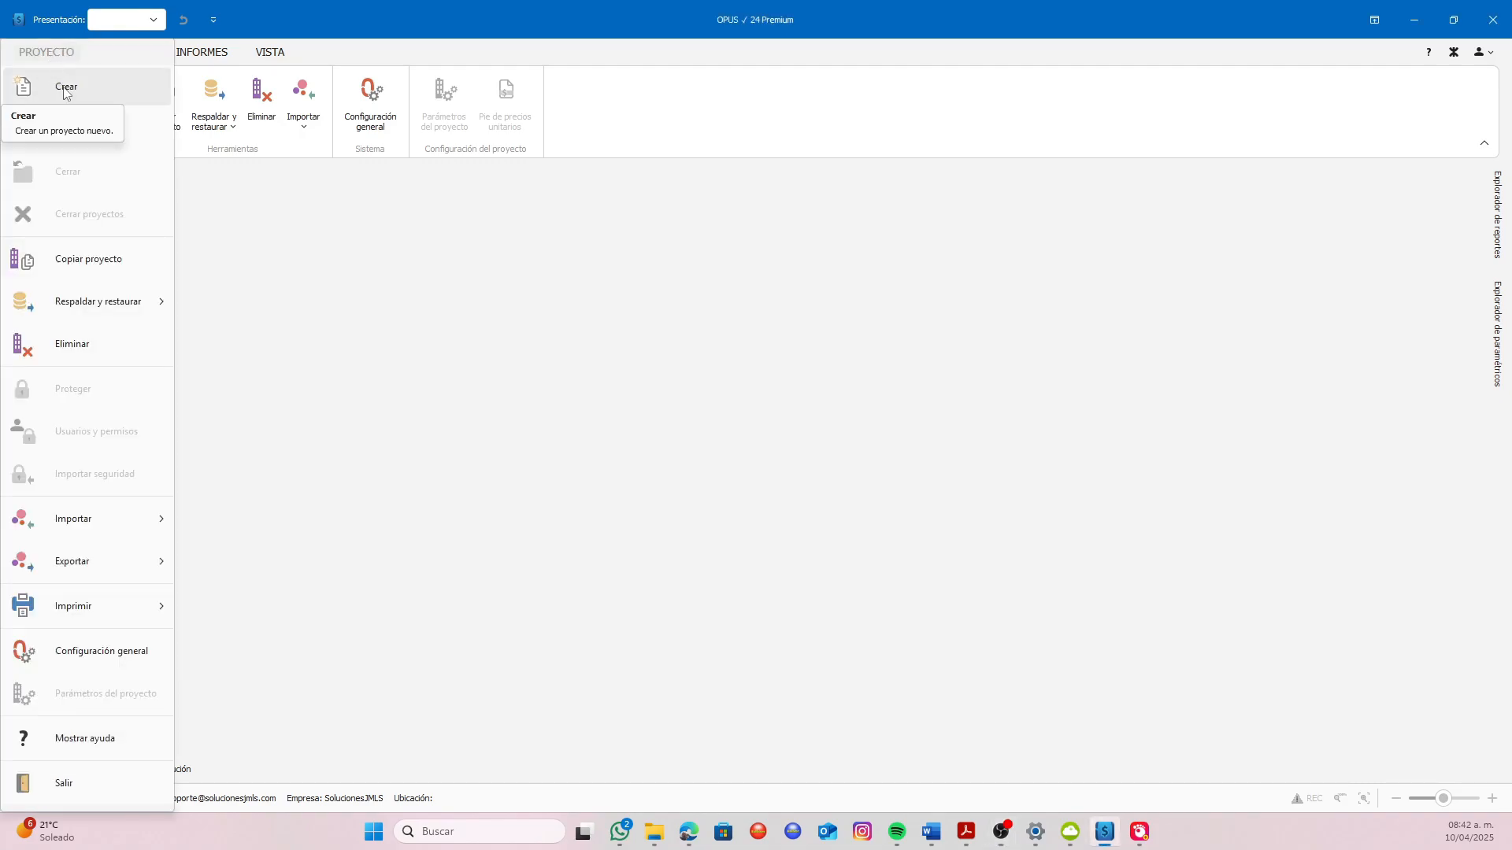
left_click(639, 148)
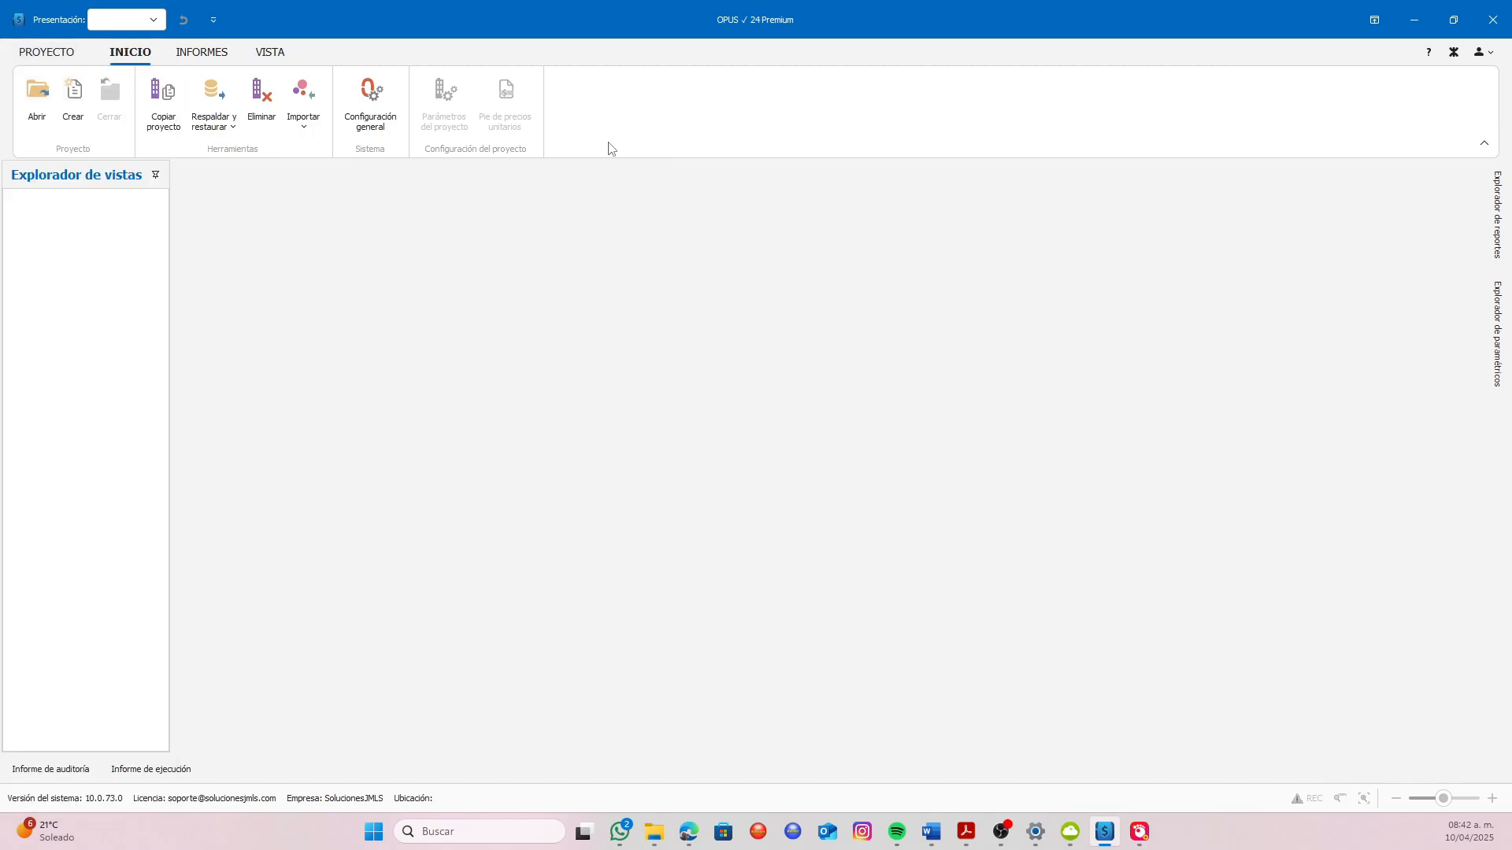
left_click(74, 96)
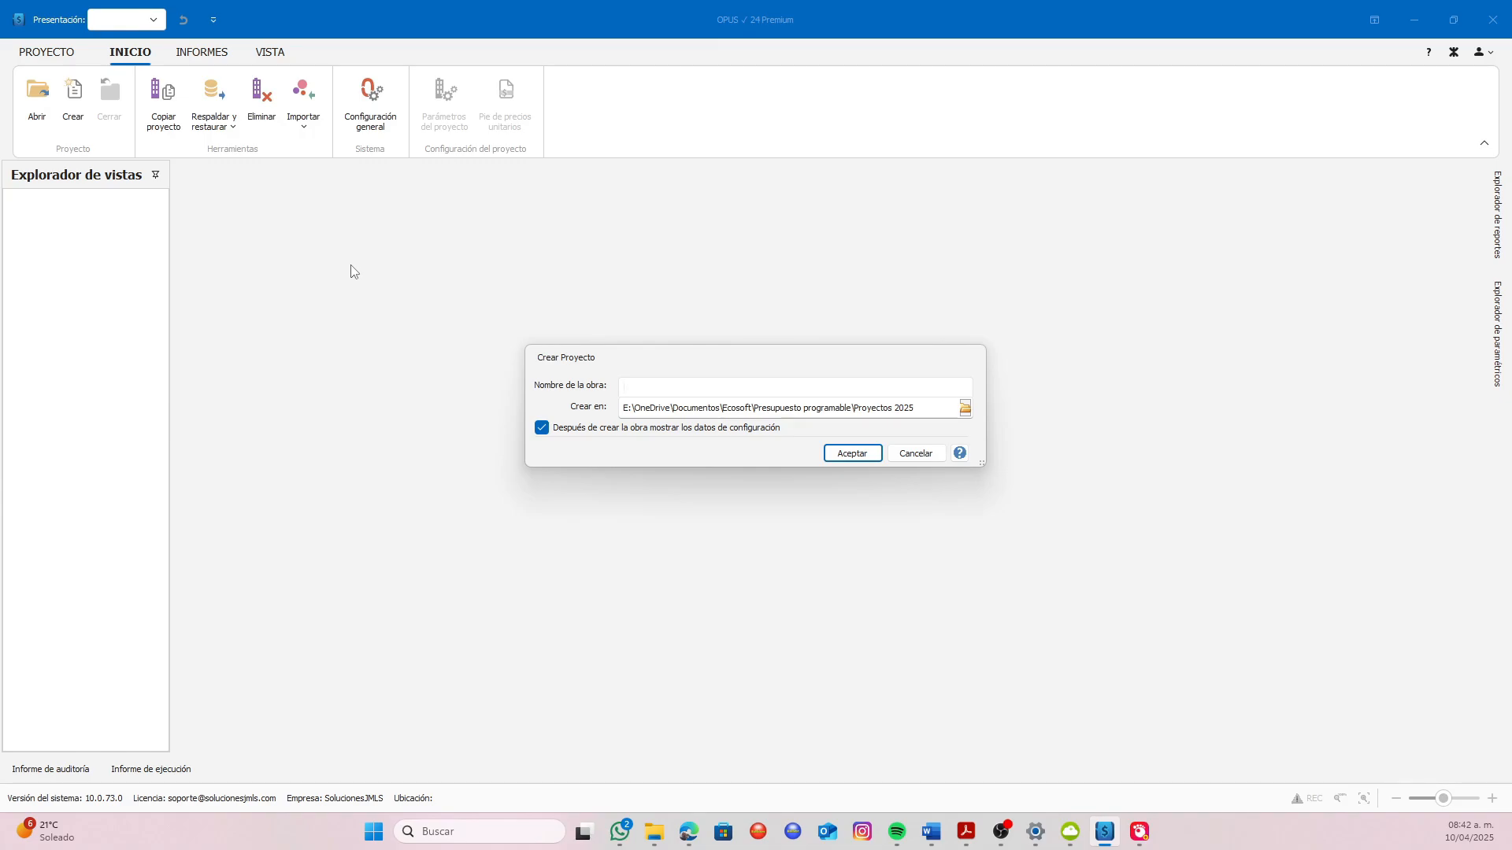
type("Vivienda ")
type("unifamiliar")
type("2025")
Choose the Proyectos curso 2025 folder as the save location and create the project, with its configuration data shown after creation
left_click(966, 408)
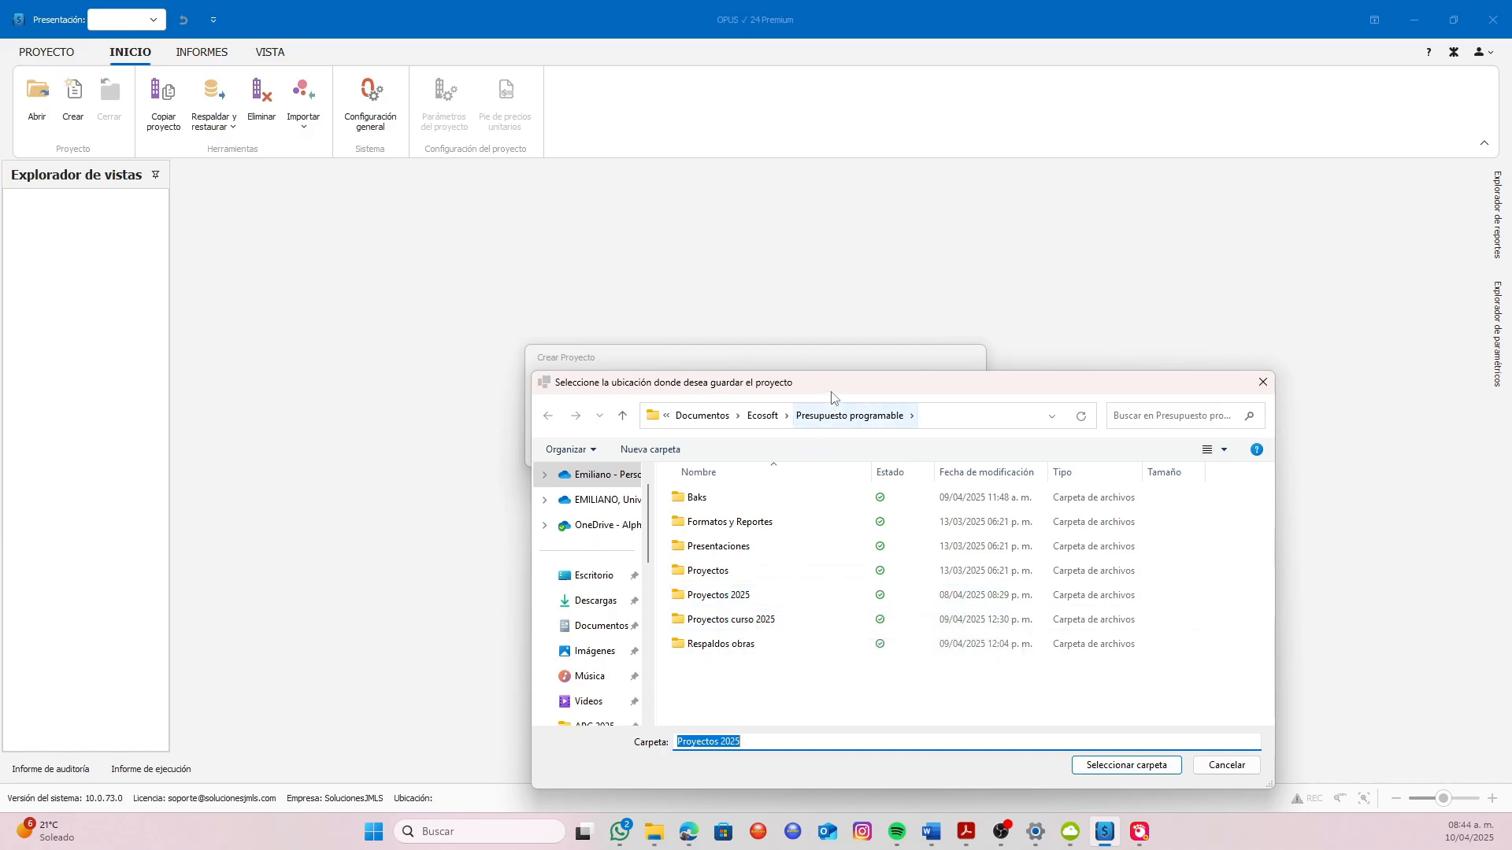
left_click_drag(831, 391, 831, 501)
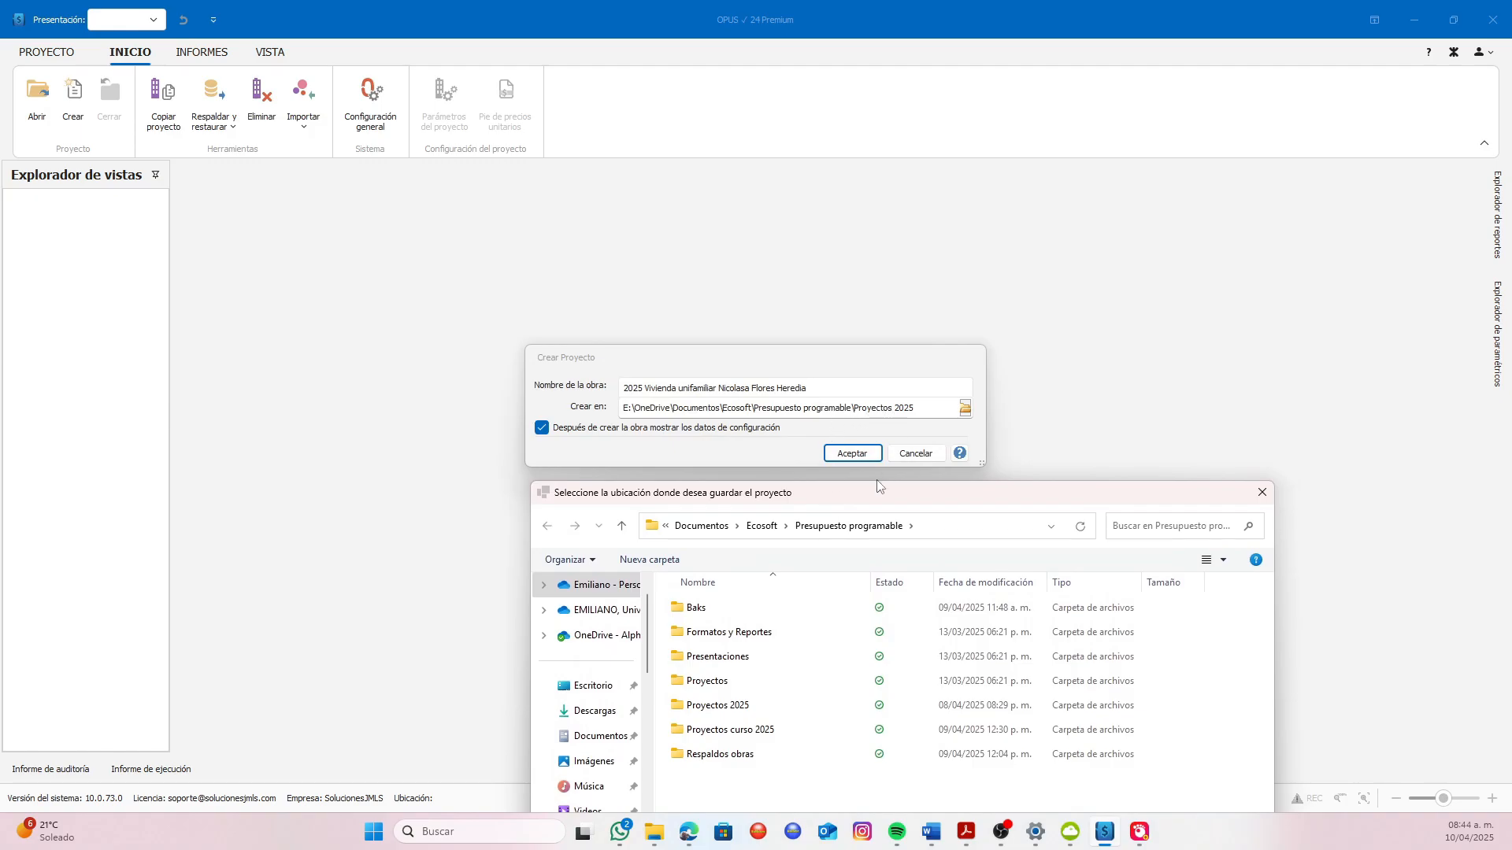
left_click_drag(873, 486, 828, 284)
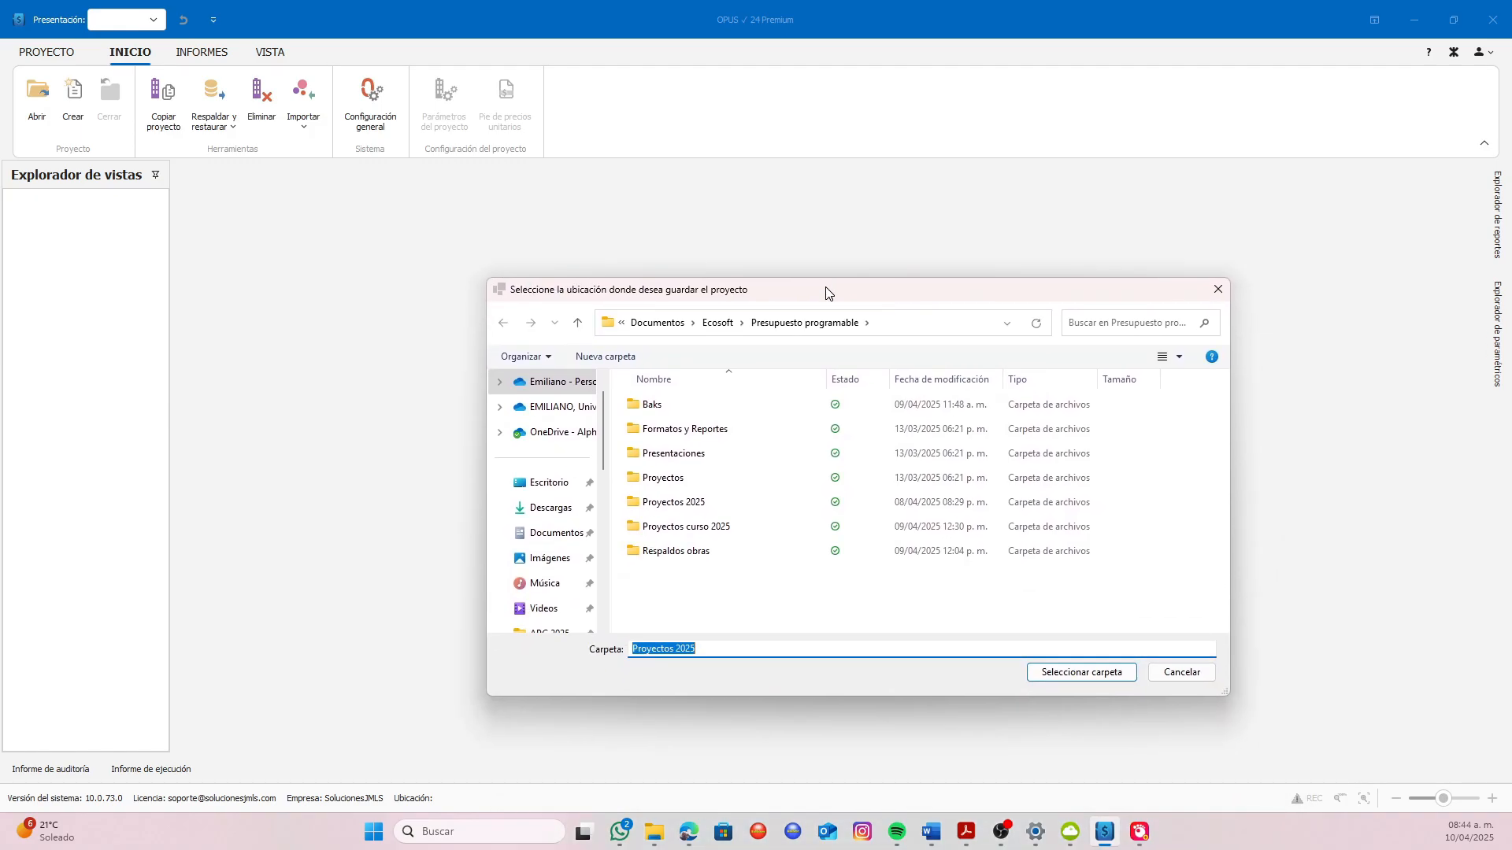
left_click(698, 534)
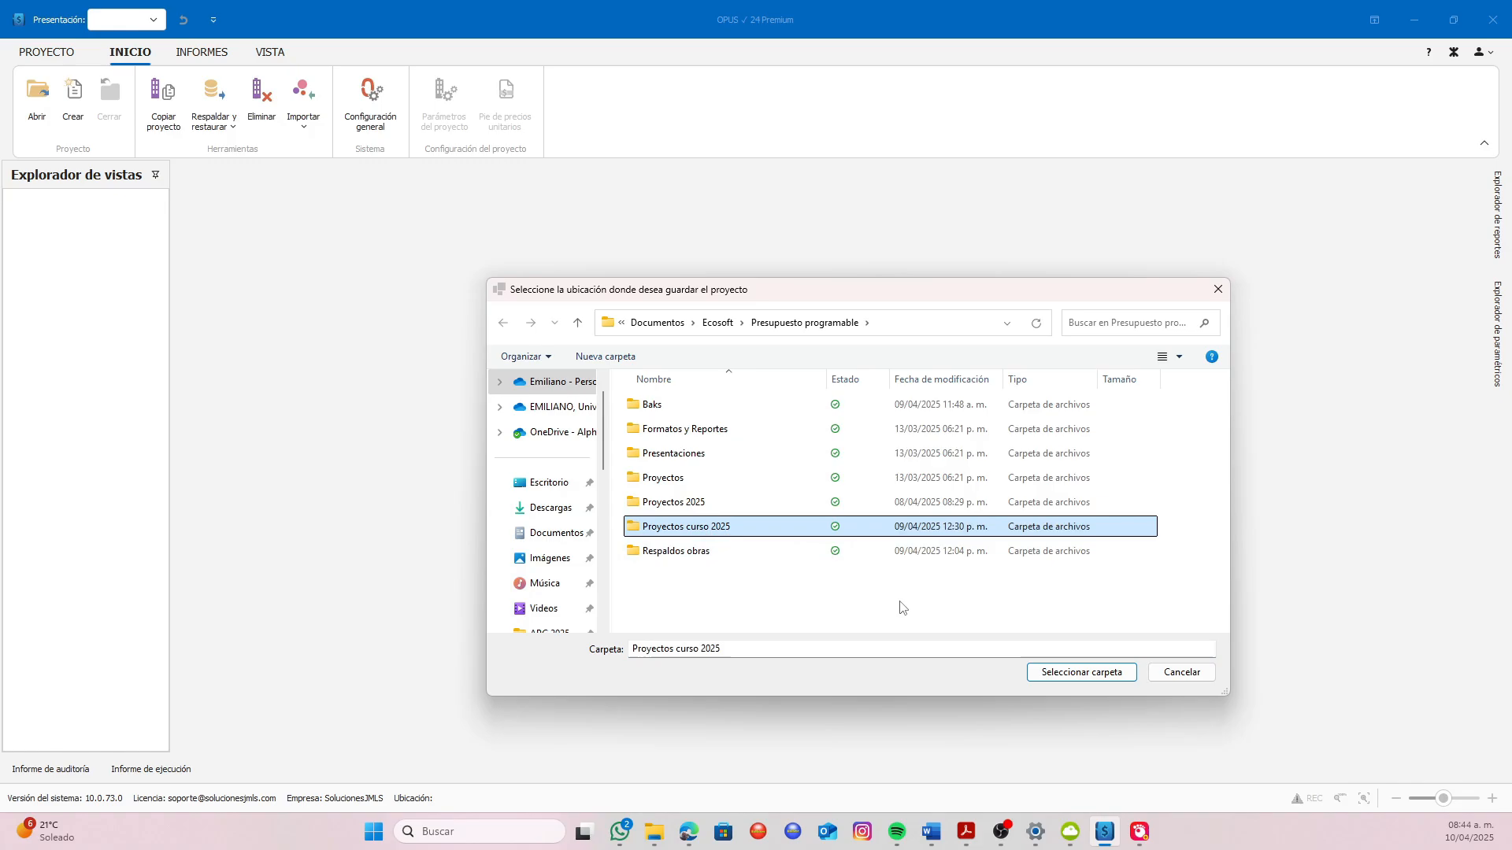
left_click(1079, 678)
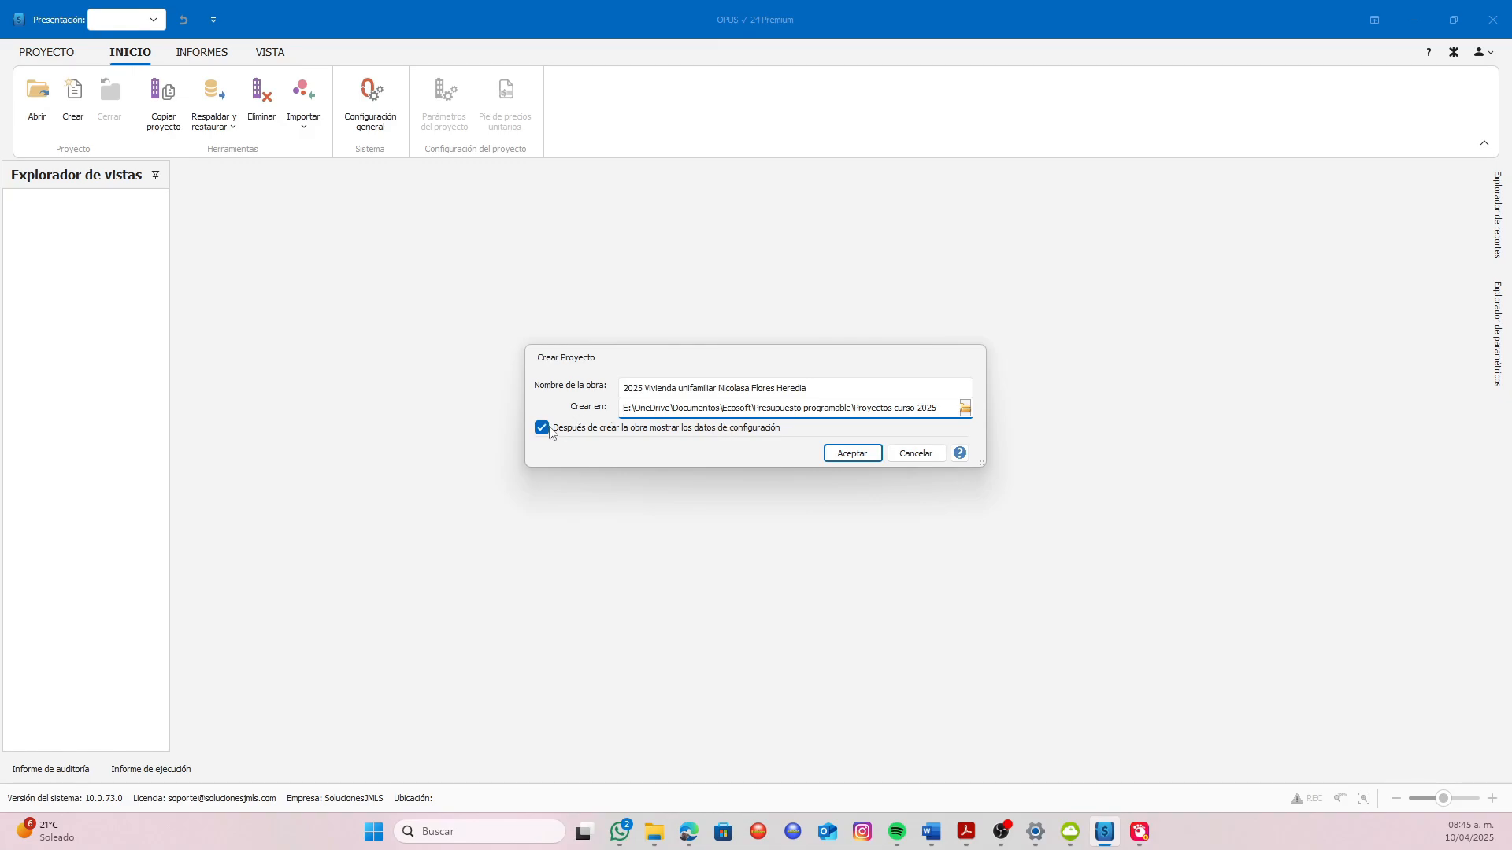
left_click(853, 454)
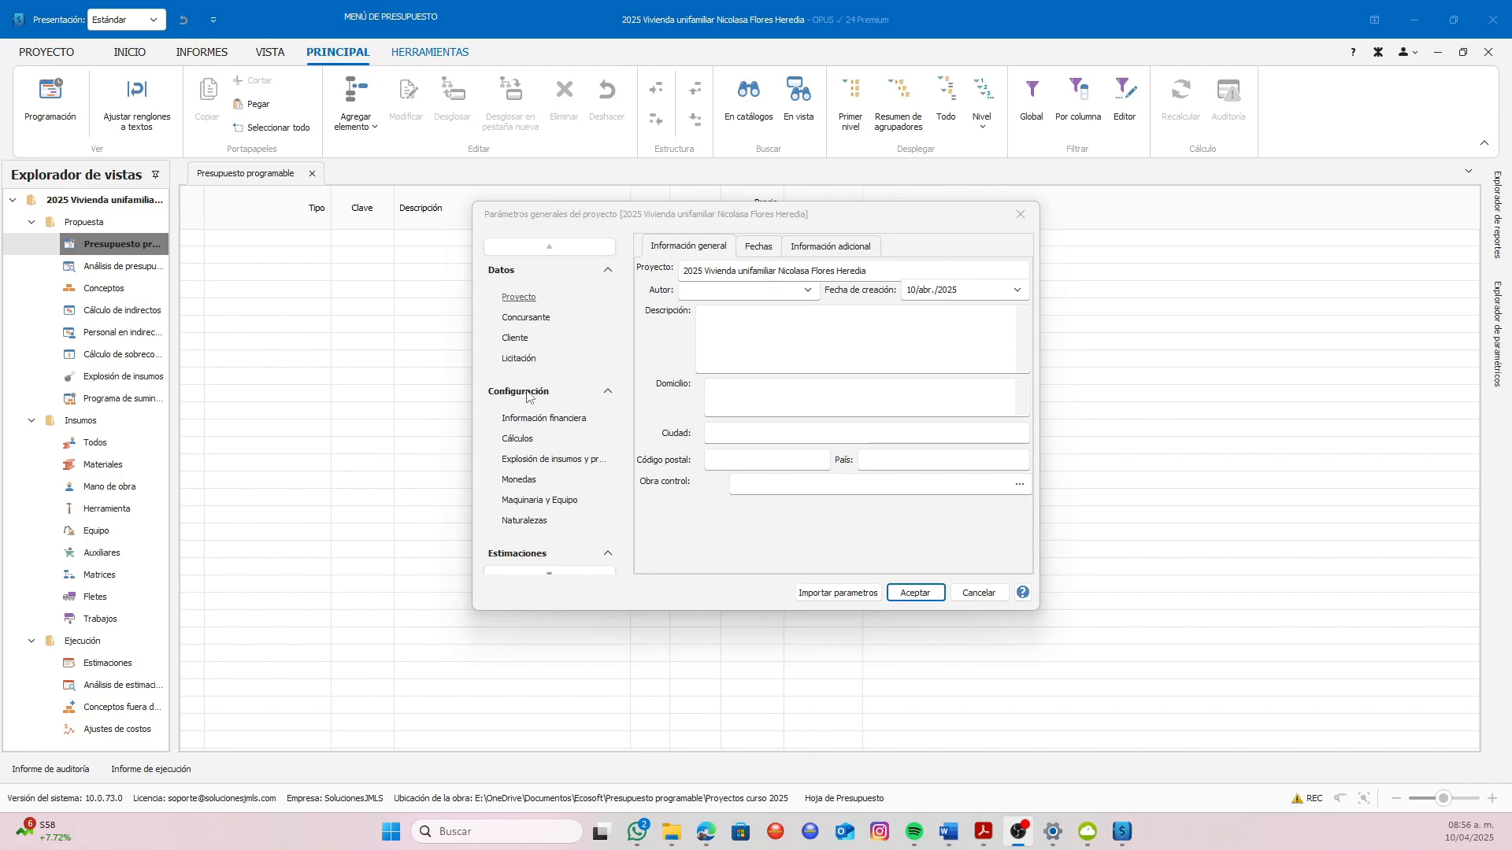
Pick the saved author's name for the project and set the creation date to 14/abr./2025
scroll(581, 486, "down", 1)
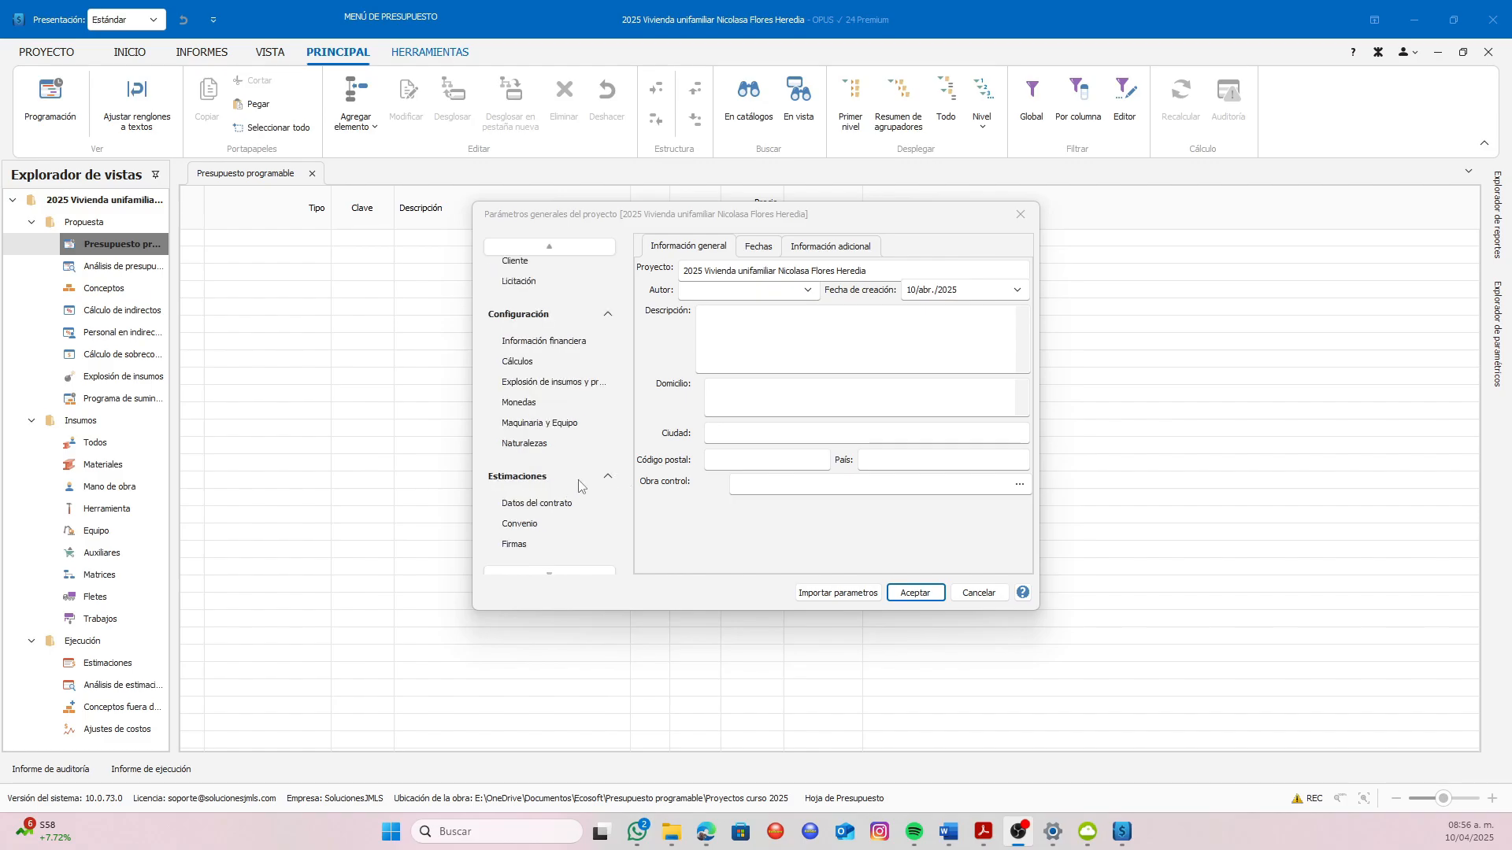
scroll(581, 484, "up", 1)
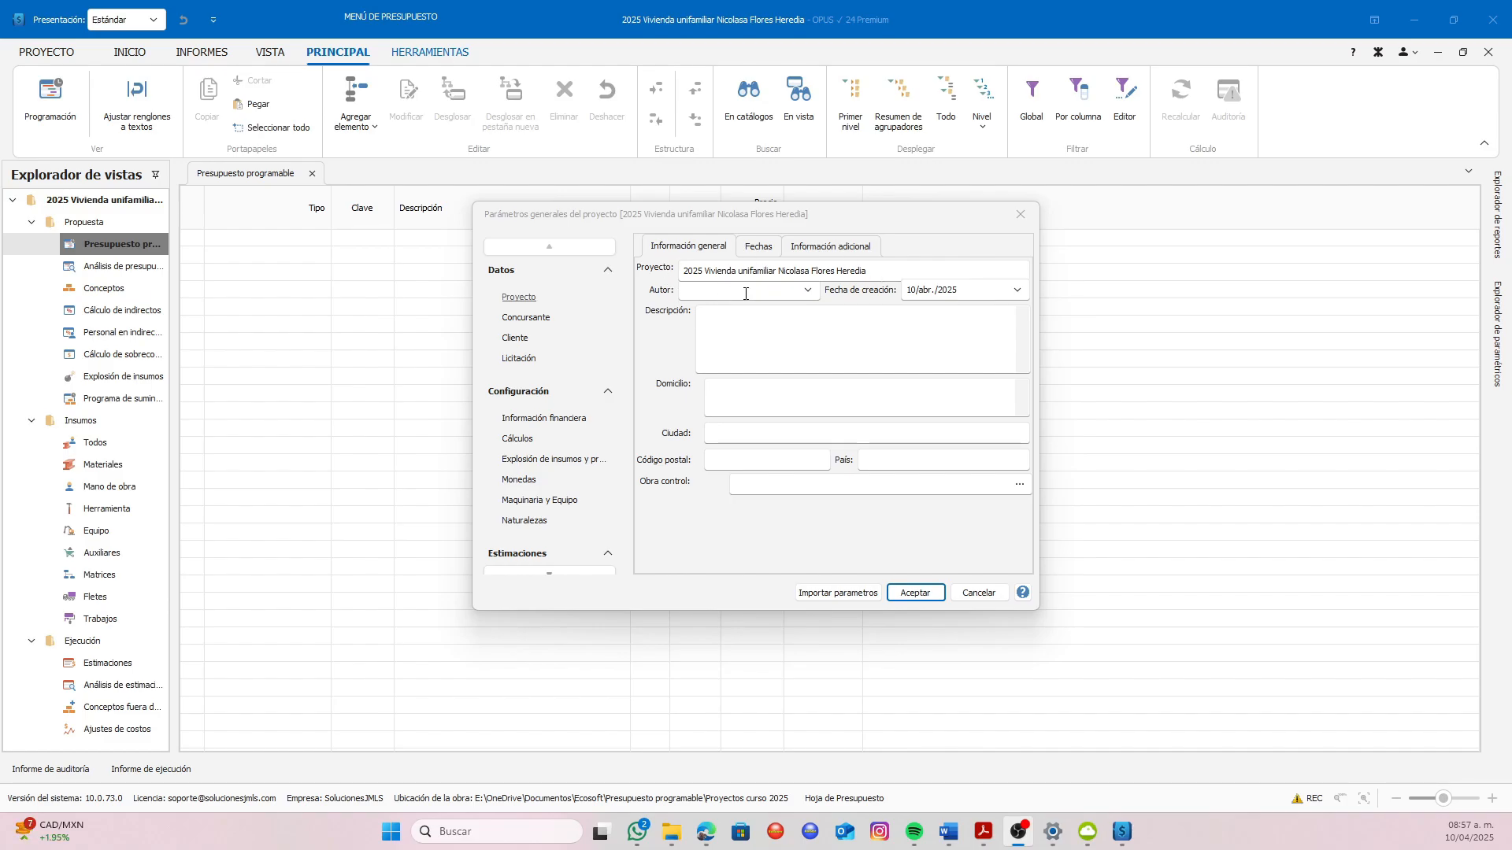
left_click(806, 291)
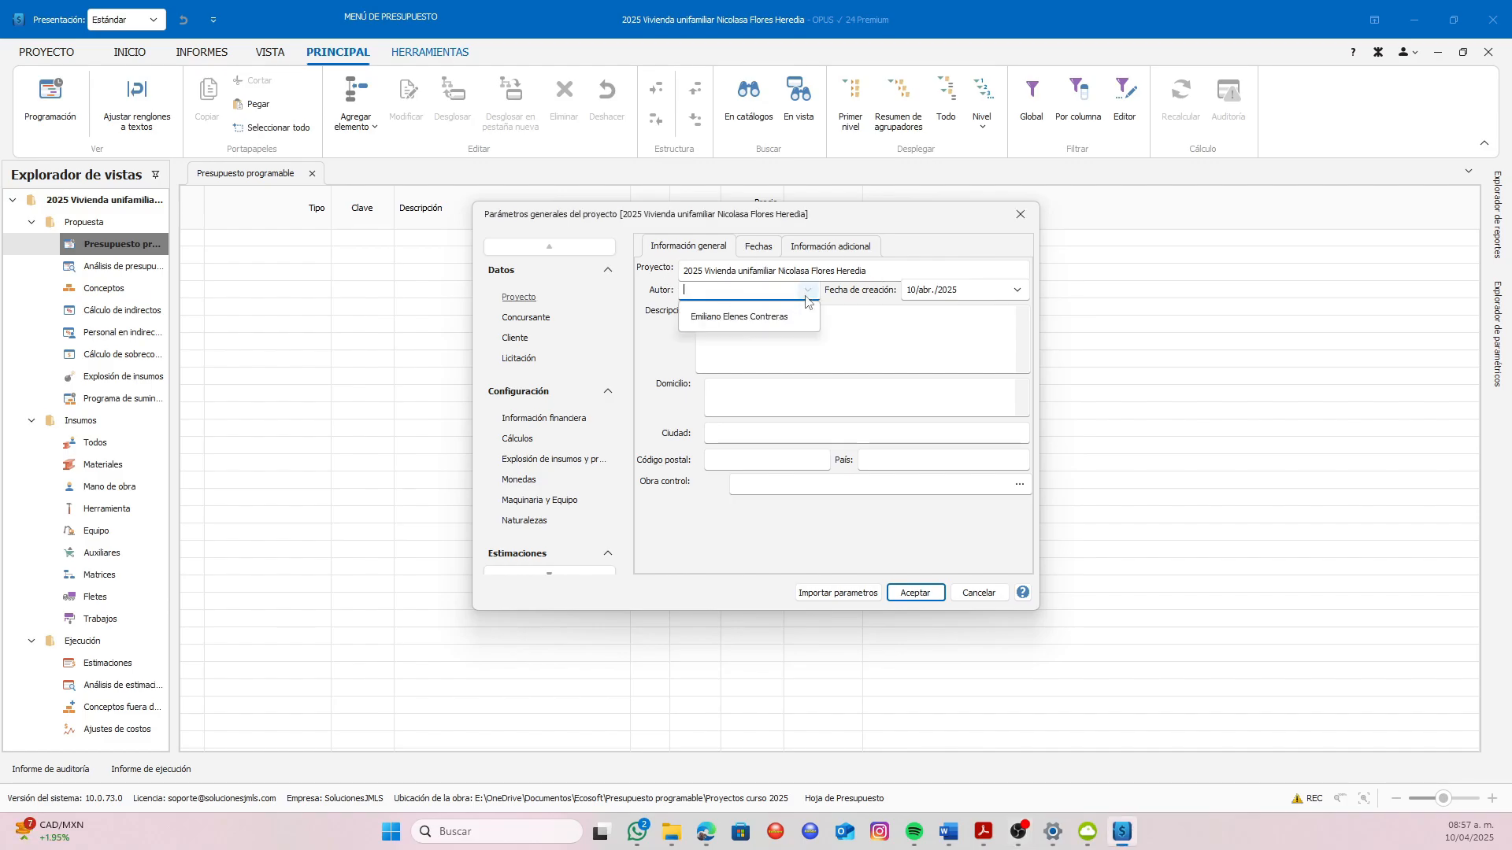
left_click(740, 318)
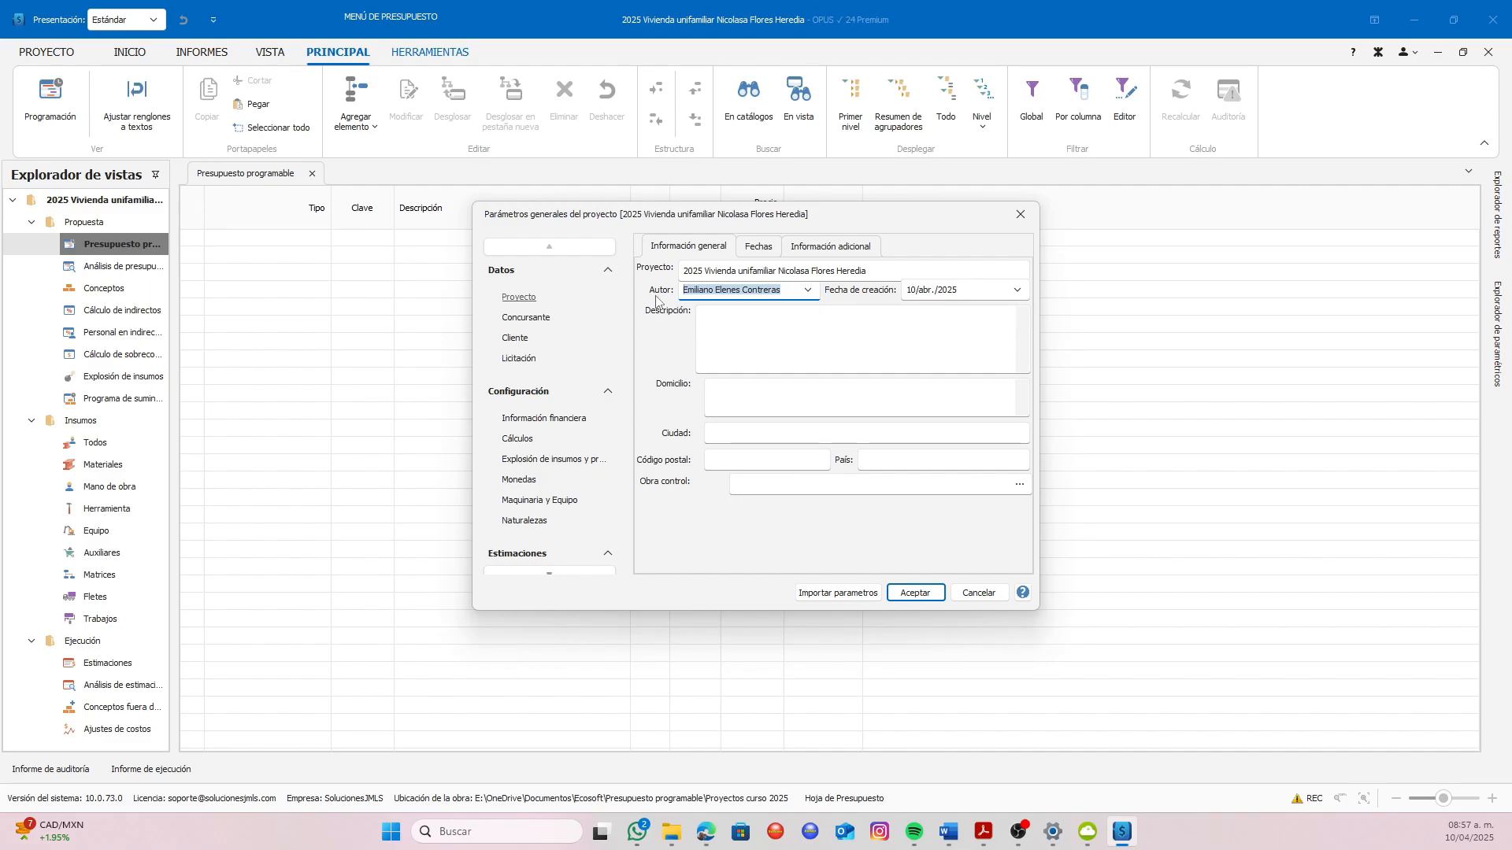
left_click(1018, 291)
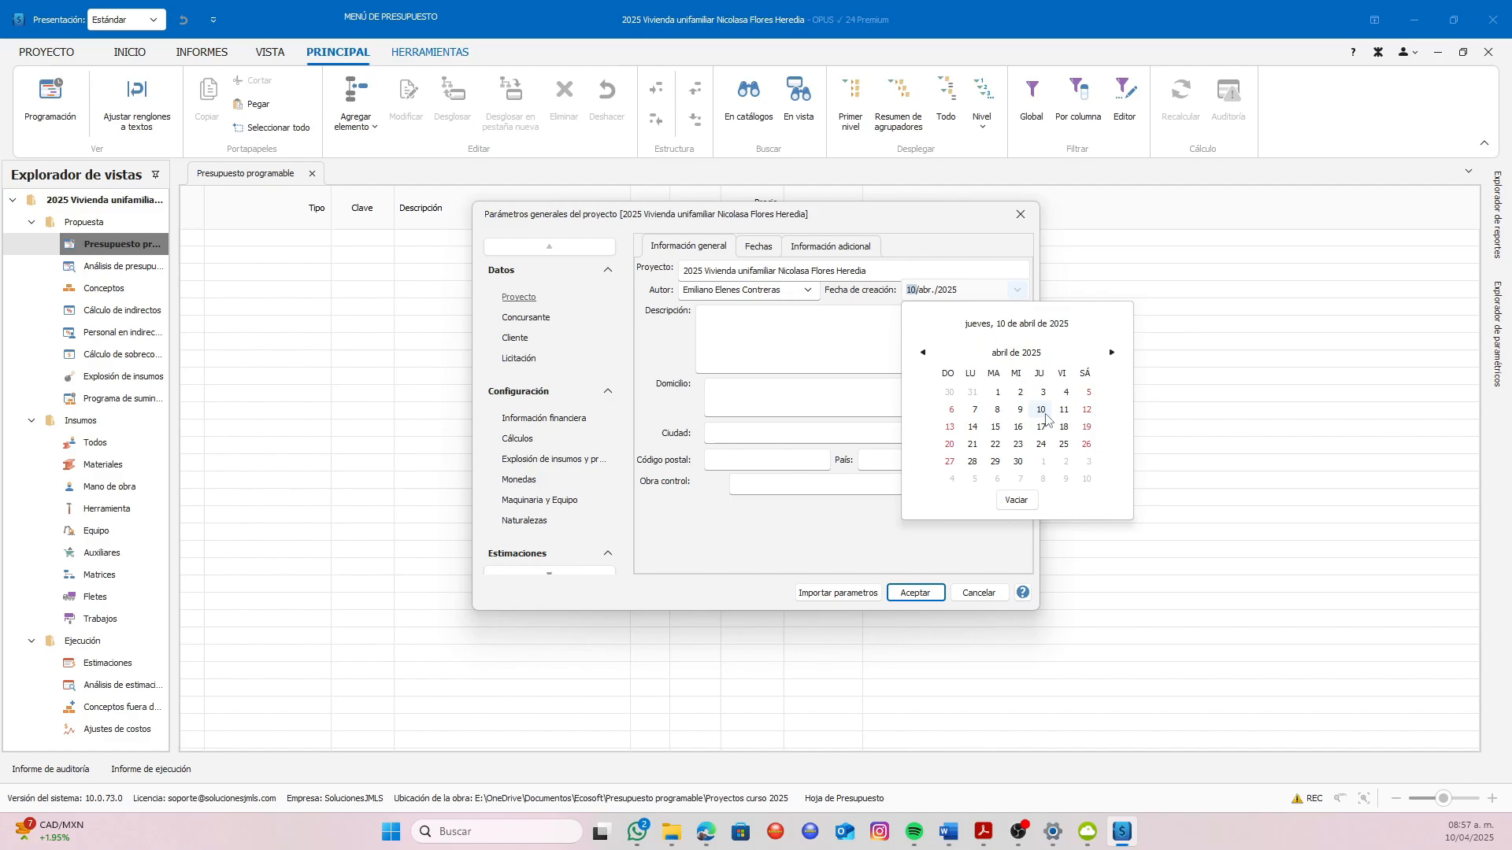
left_click(973, 429)
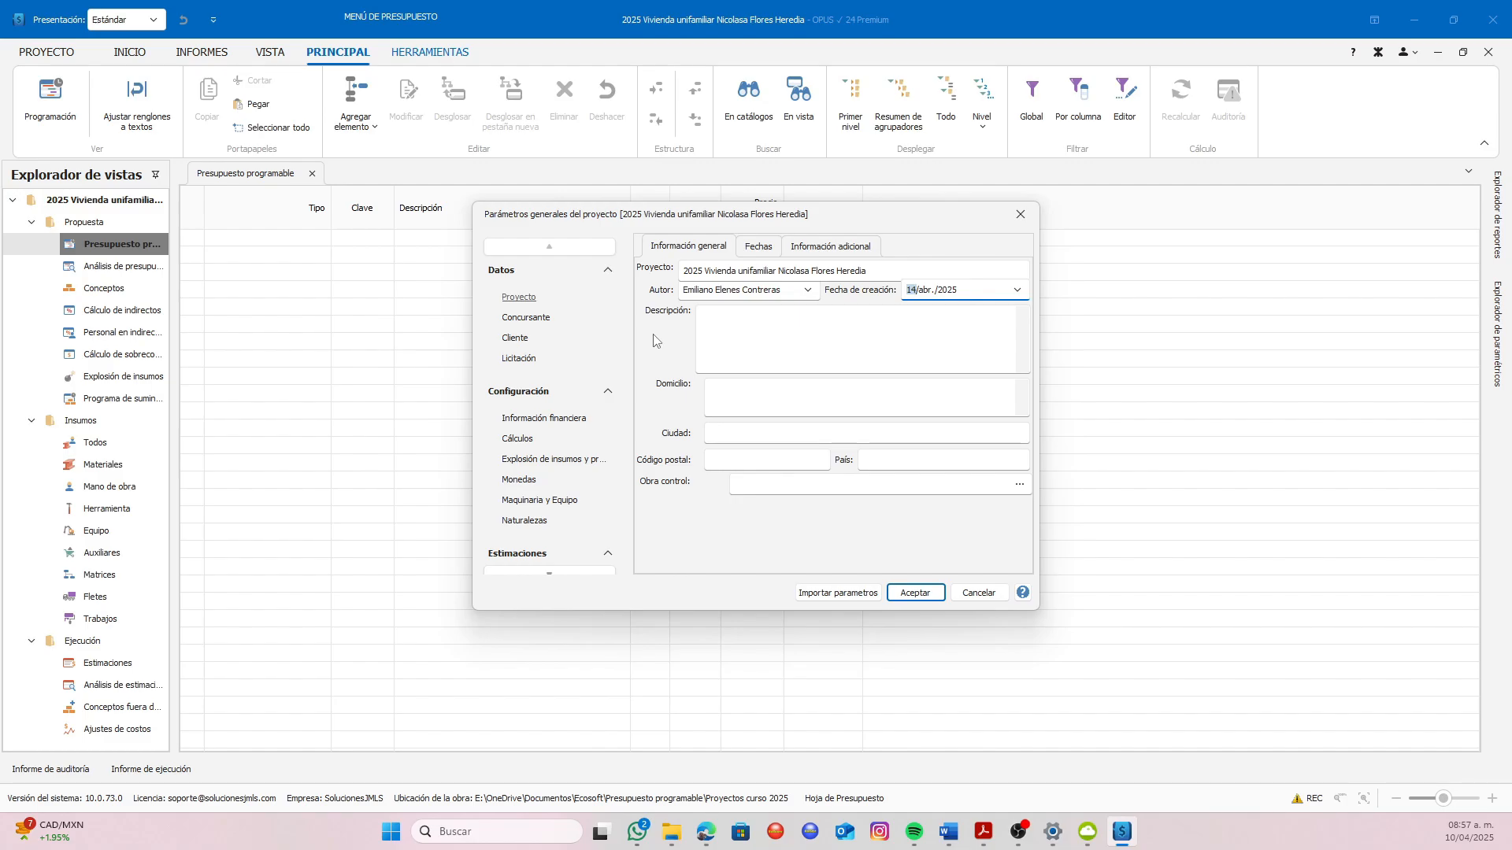
Enter the project description "Vivienda unifamiliar de tipo medio con 114.5 m2 de construcción en dos plantas."
left_click(723, 319)
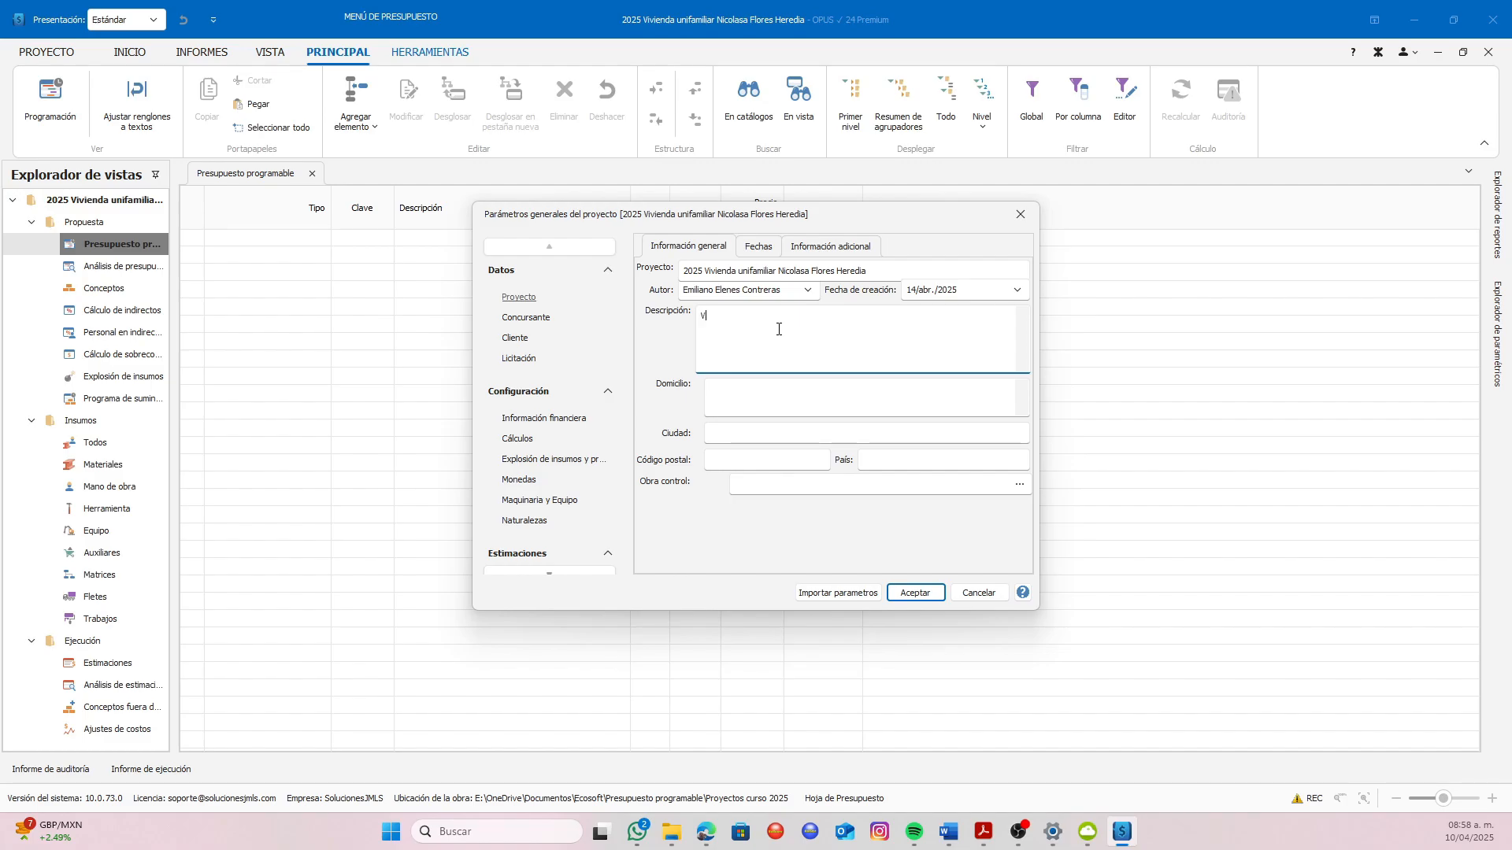
type("da unifamiliar de tipo medio con 114.5 m2 de construcción en dos plantas.")
Fill in the project's street address, including the house number and neighbourhood
left_click(749, 392)
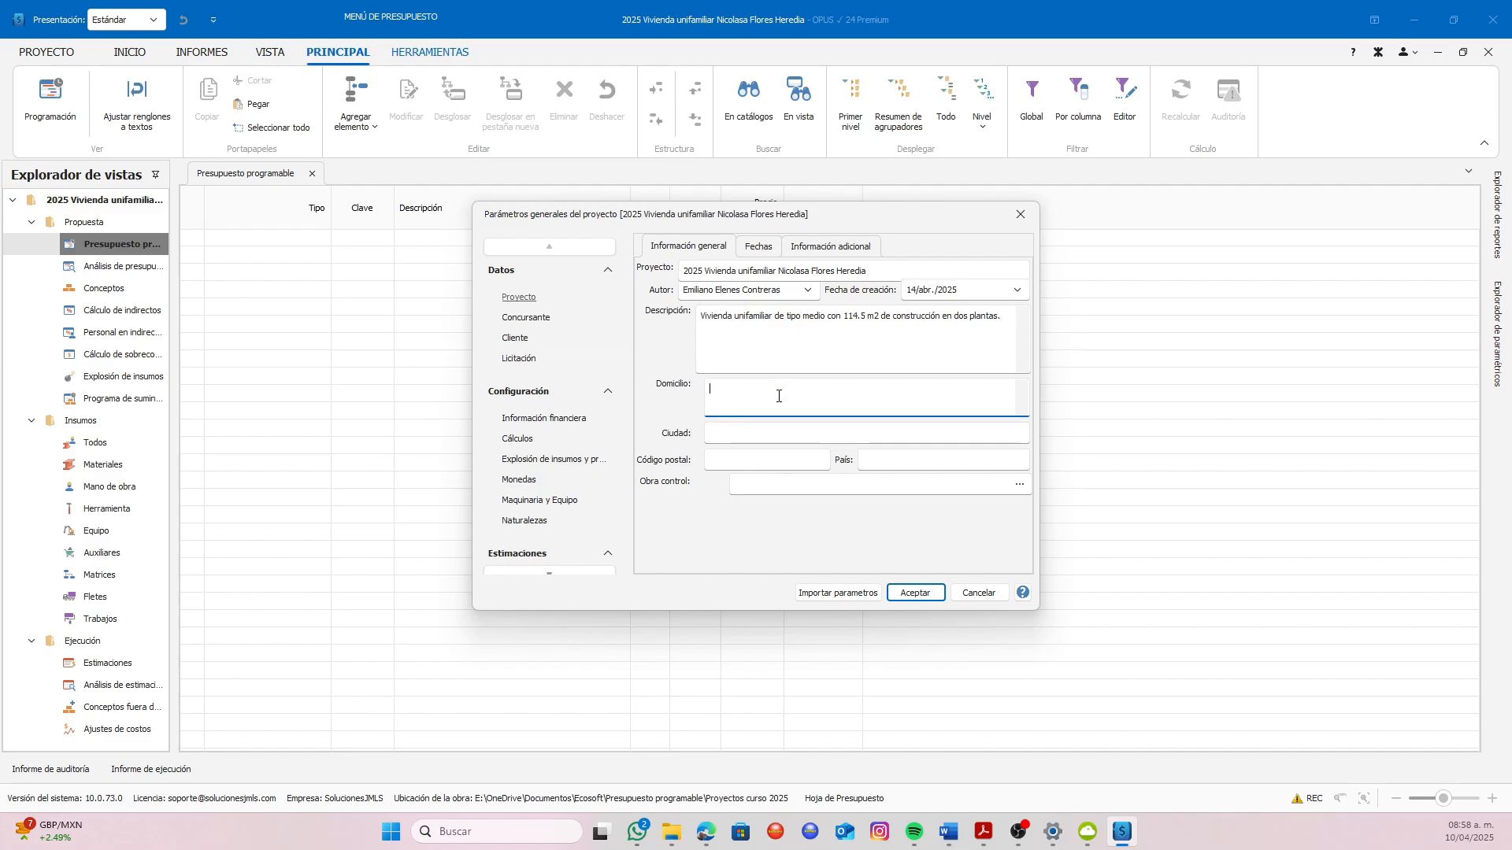
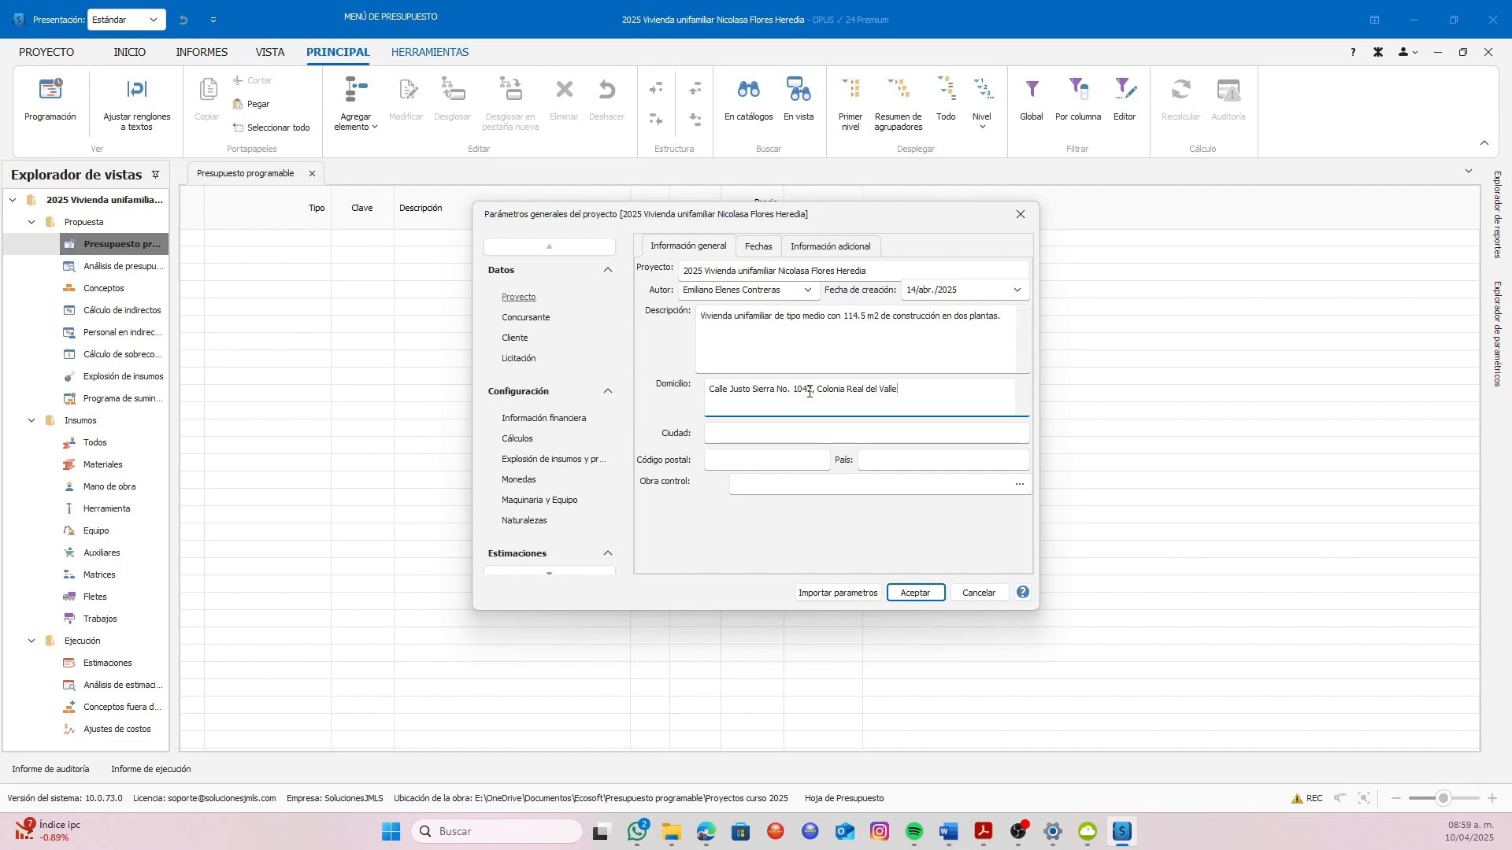
Fill in the project's city and state and its postal code, and set the country to México
left_click(751, 429)
type("Guasave")
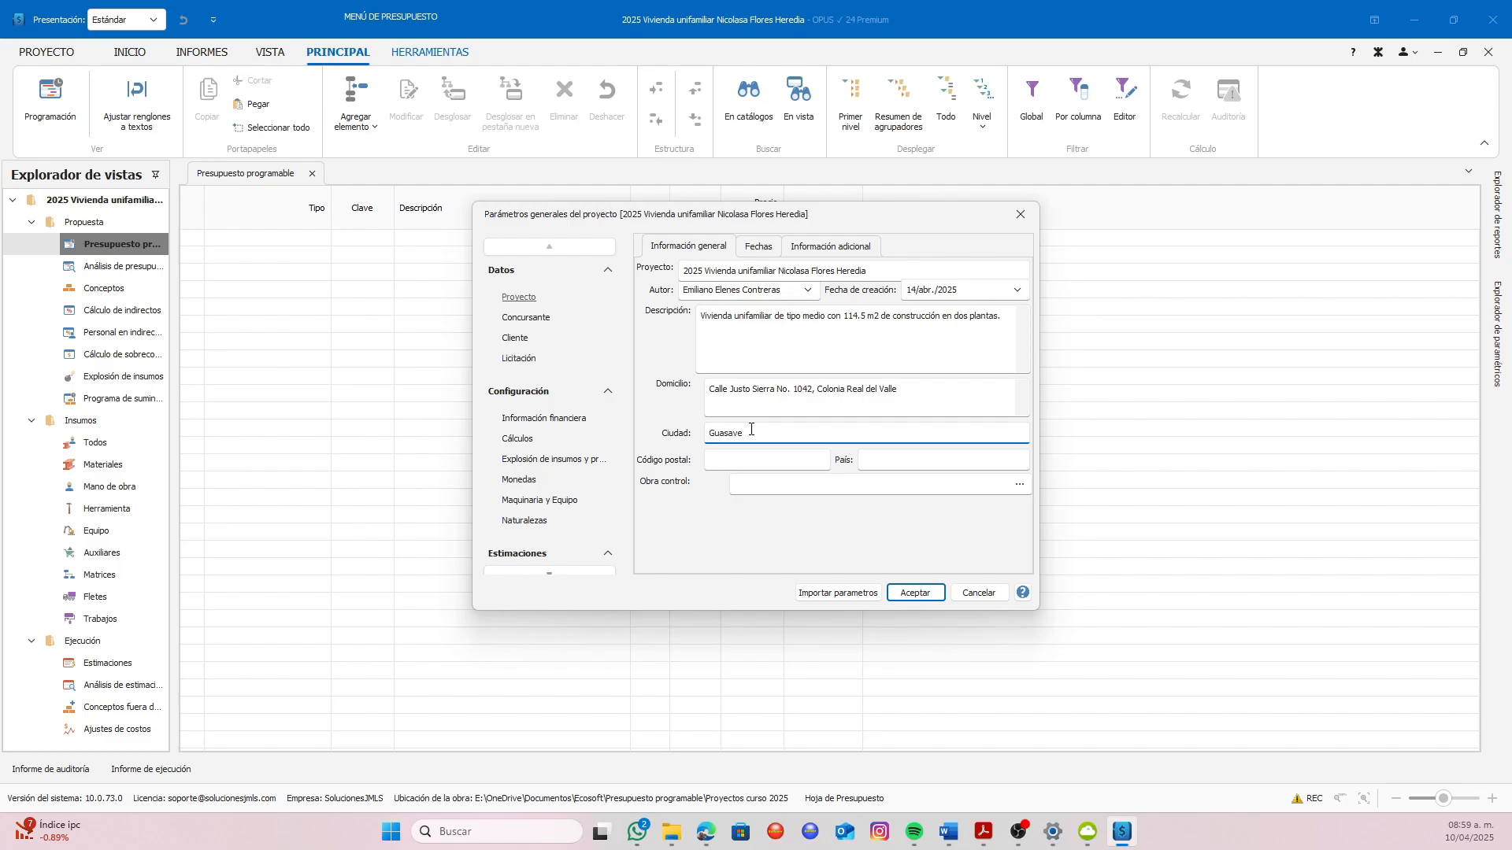
type(", Sinaloa")
left_click(749, 464)
type("81048")
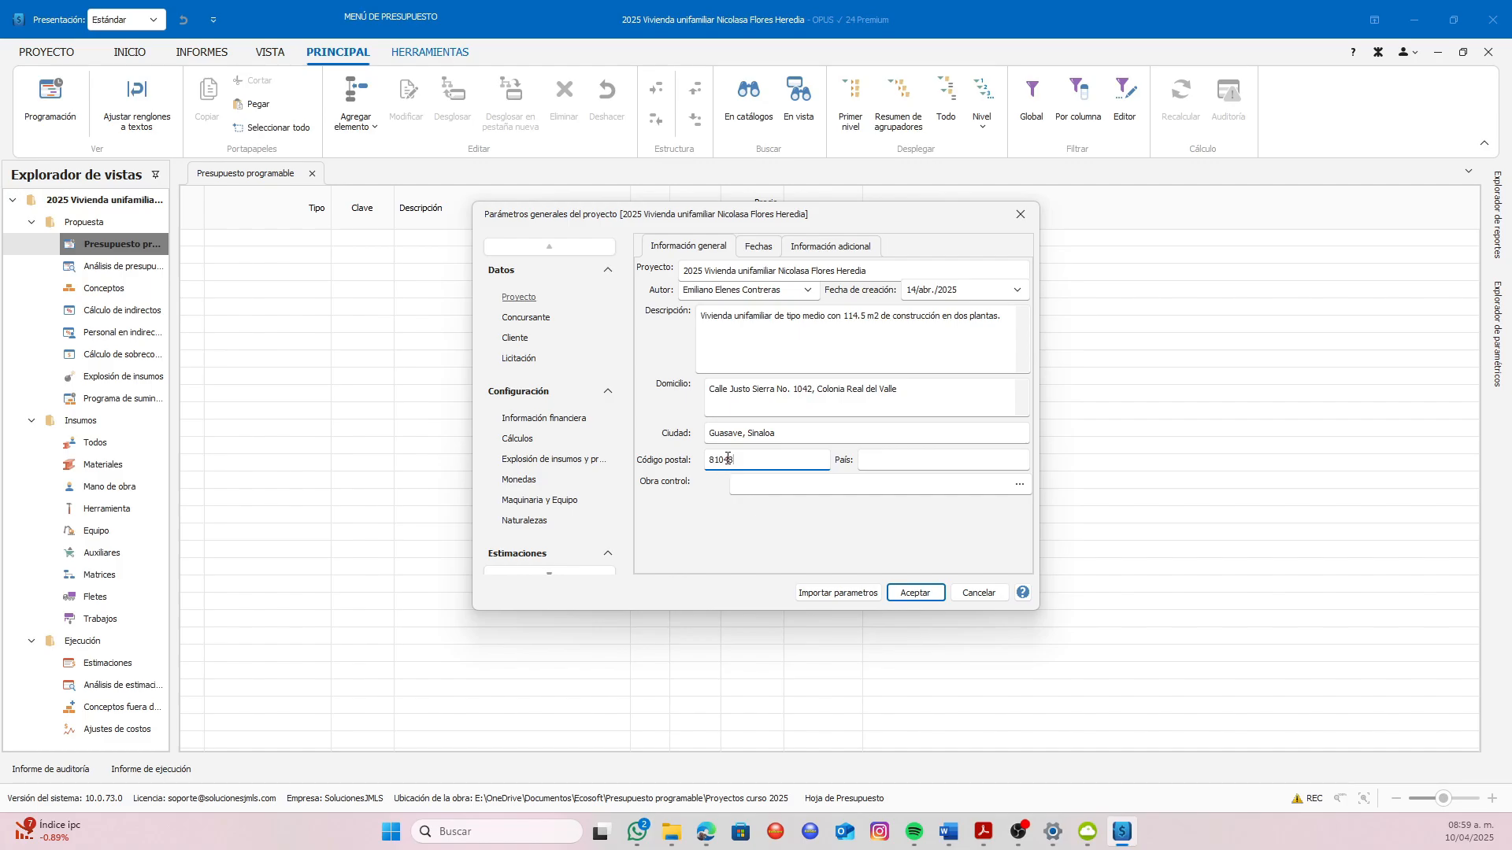
left_click(876, 460)
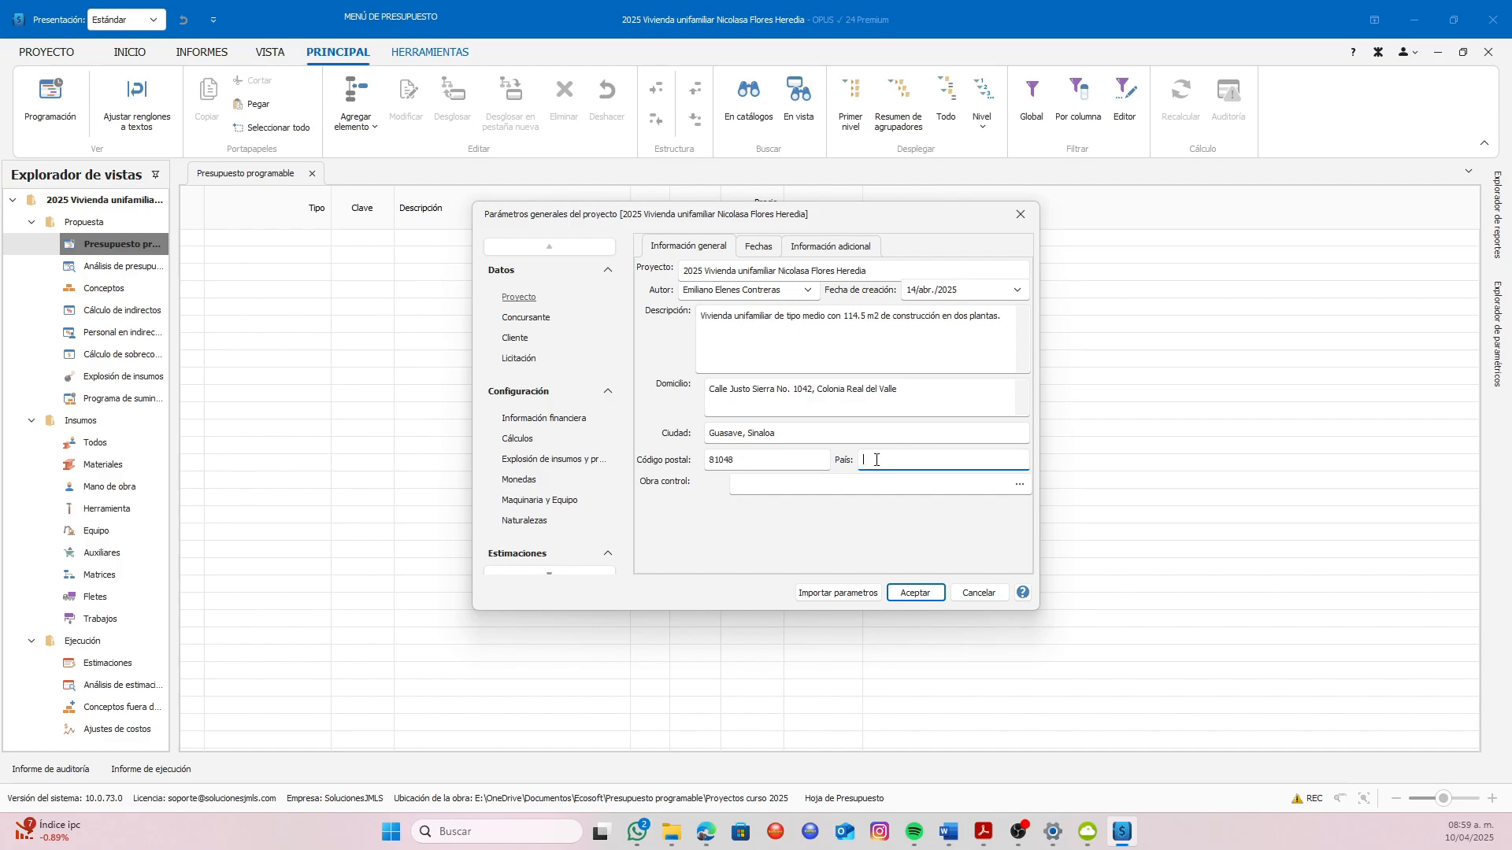
type("México")
left_click(1019, 485)
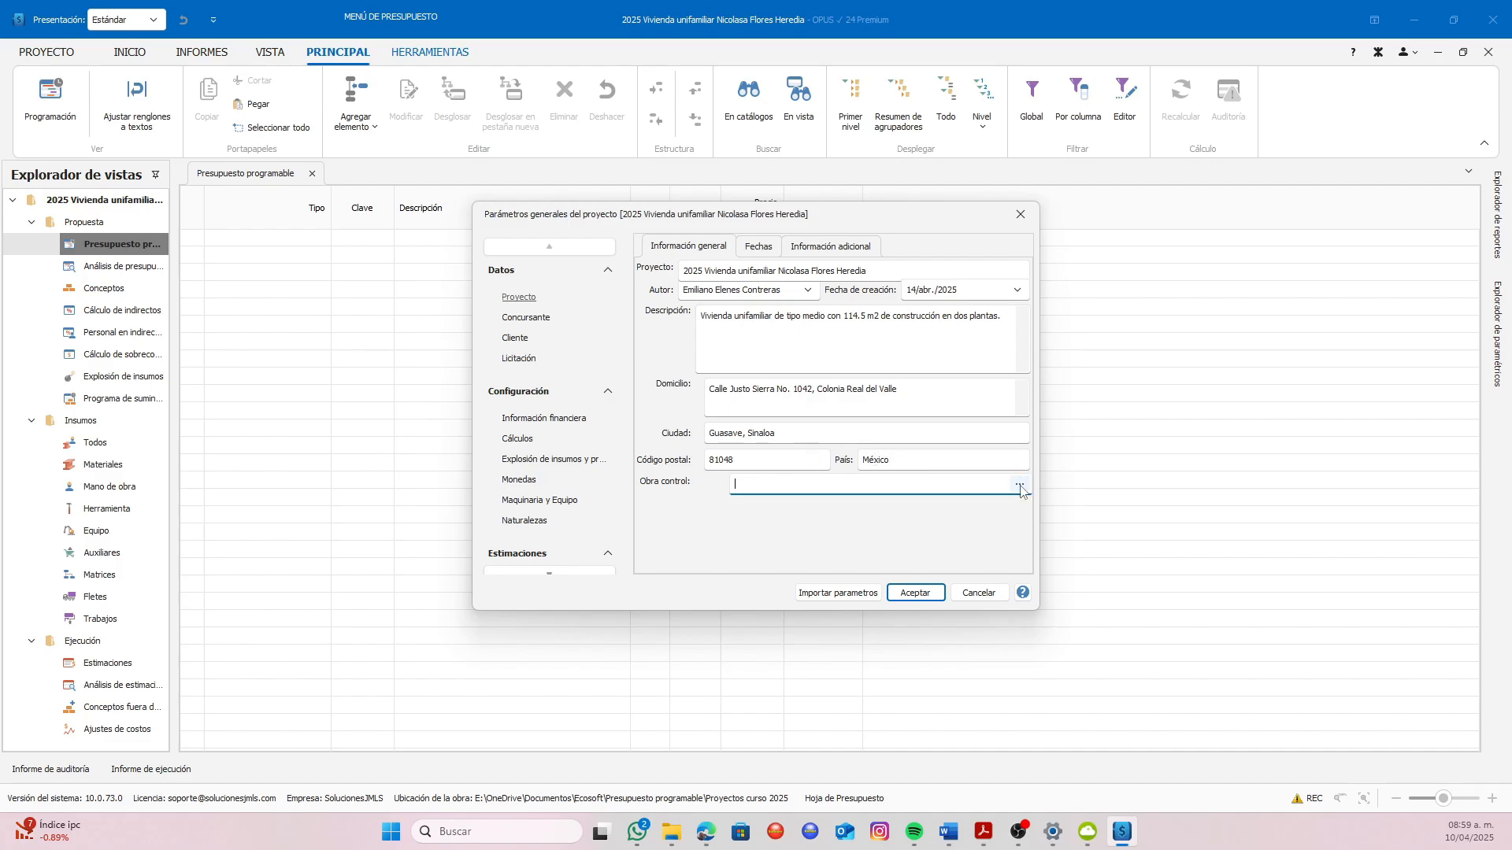
left_click(1020, 486)
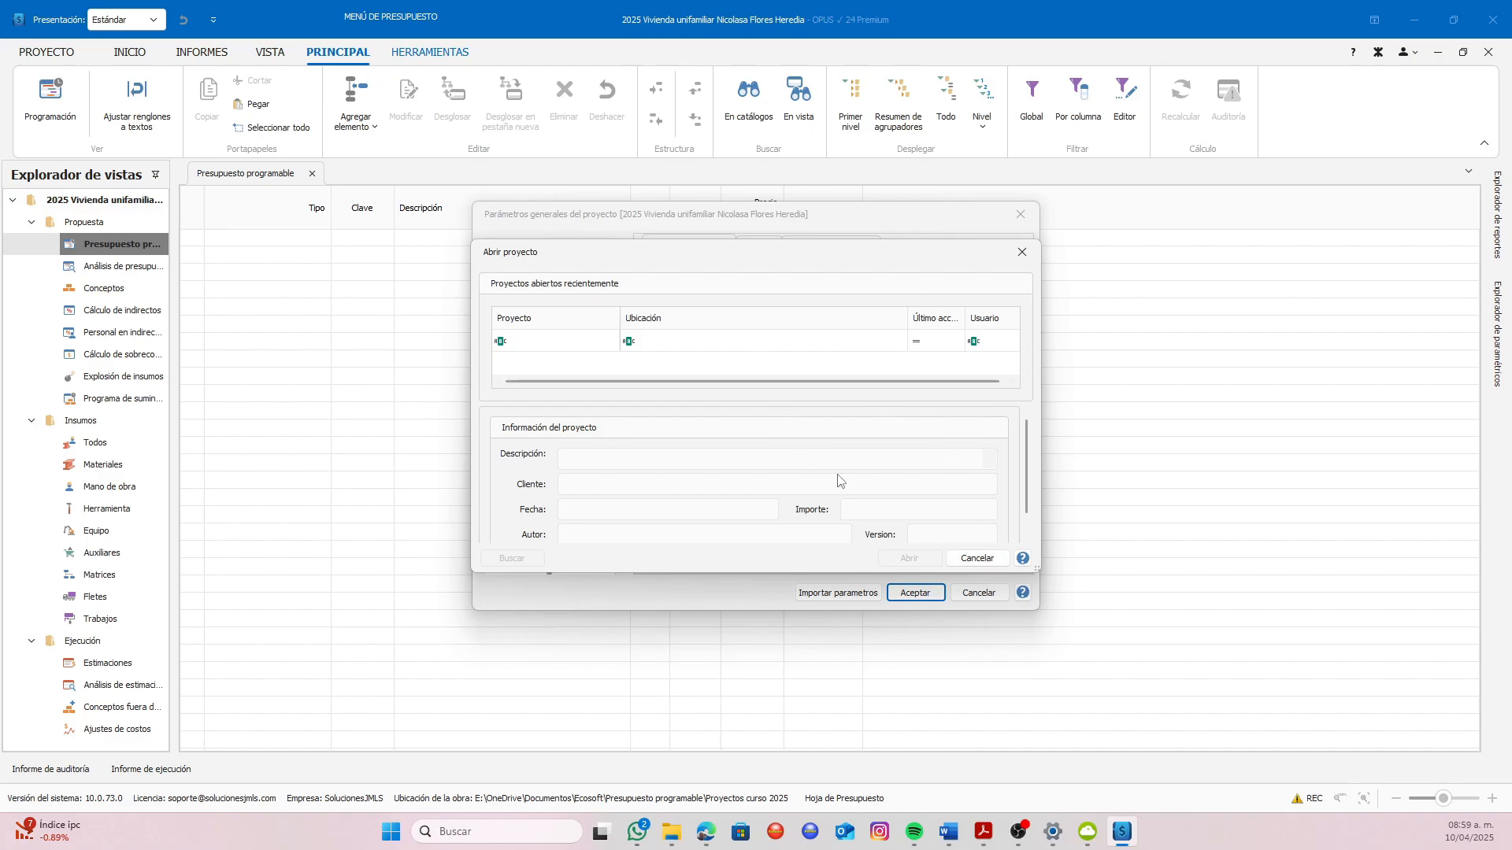
left_click(977, 559)
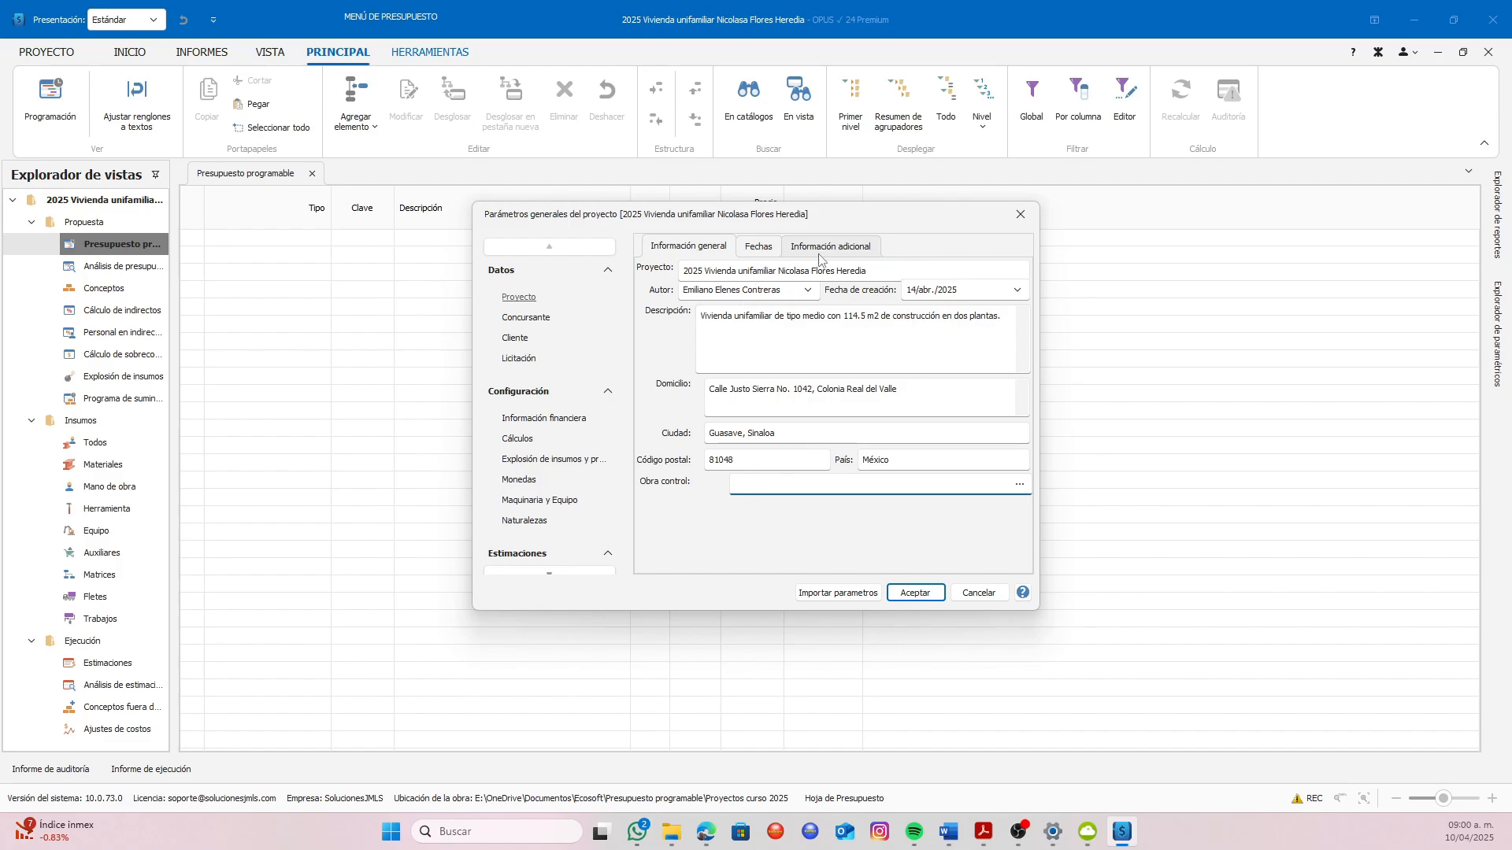
In the project's date settings, make tasks that start or end on a non-working day use the next working day
left_click(762, 249)
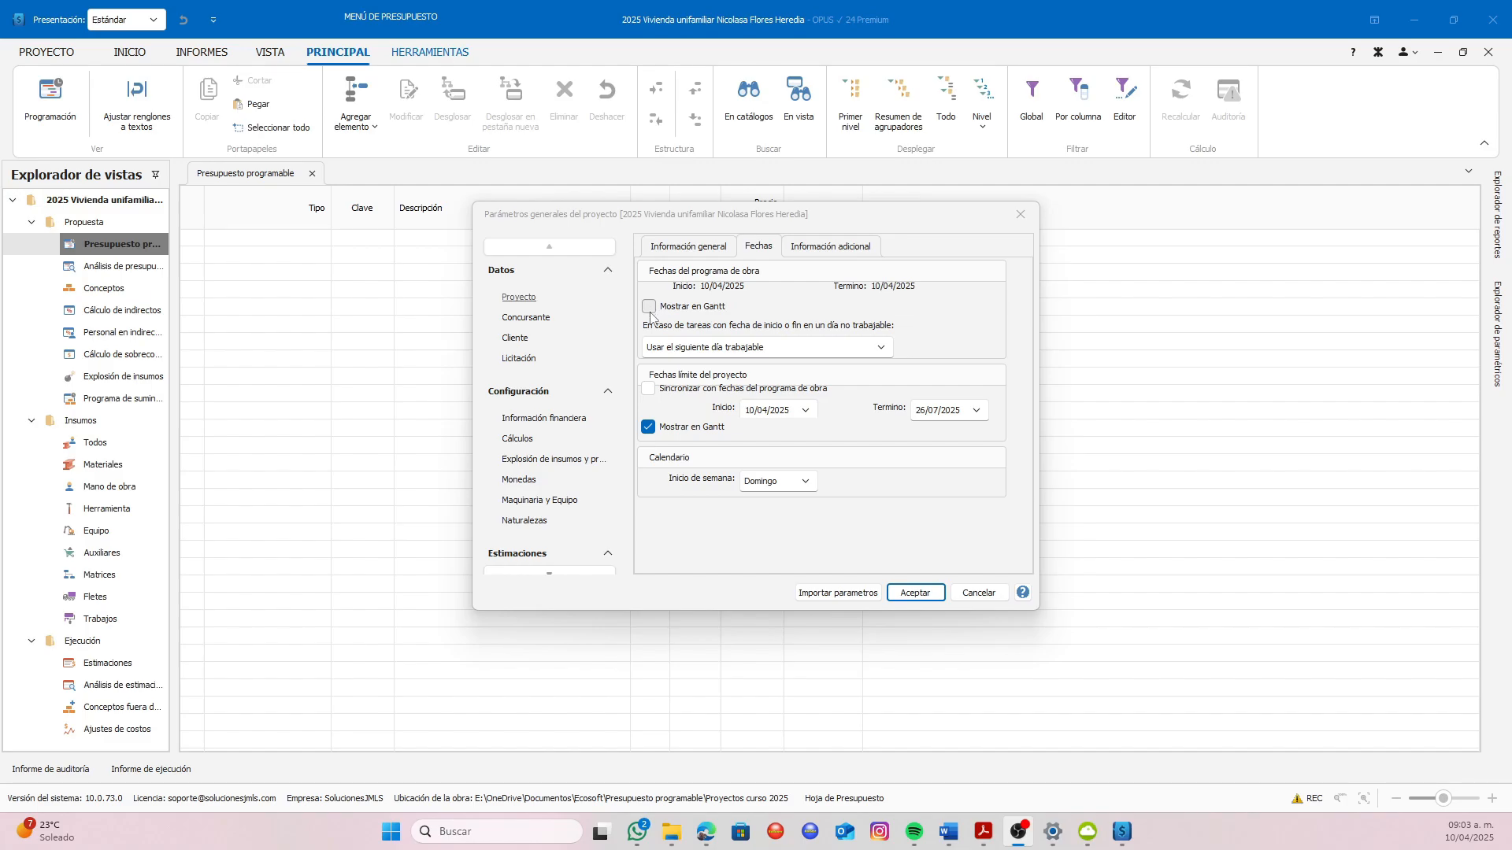
left_click(881, 349)
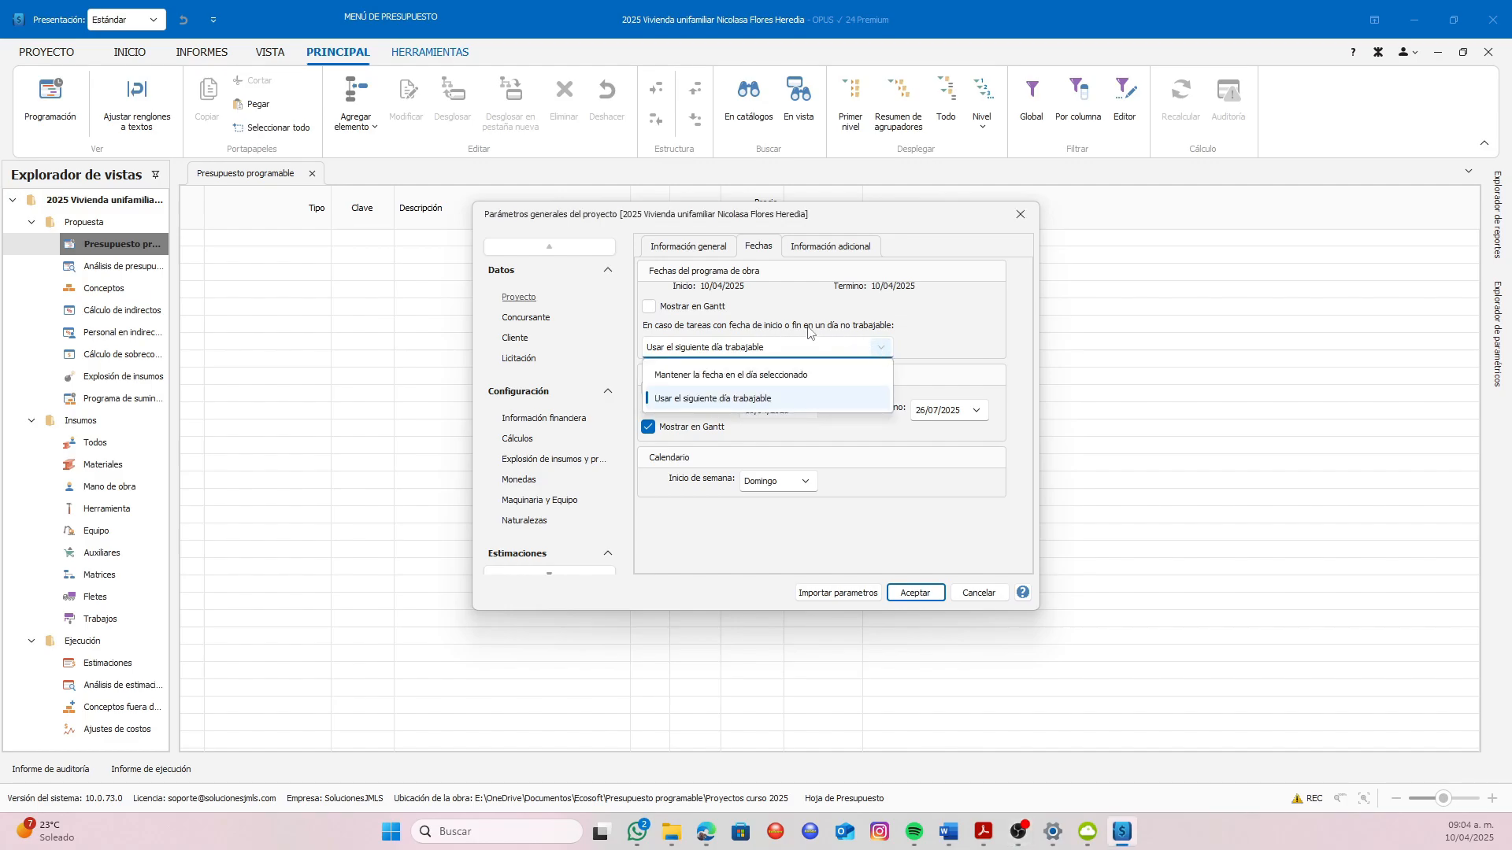
left_click(706, 399)
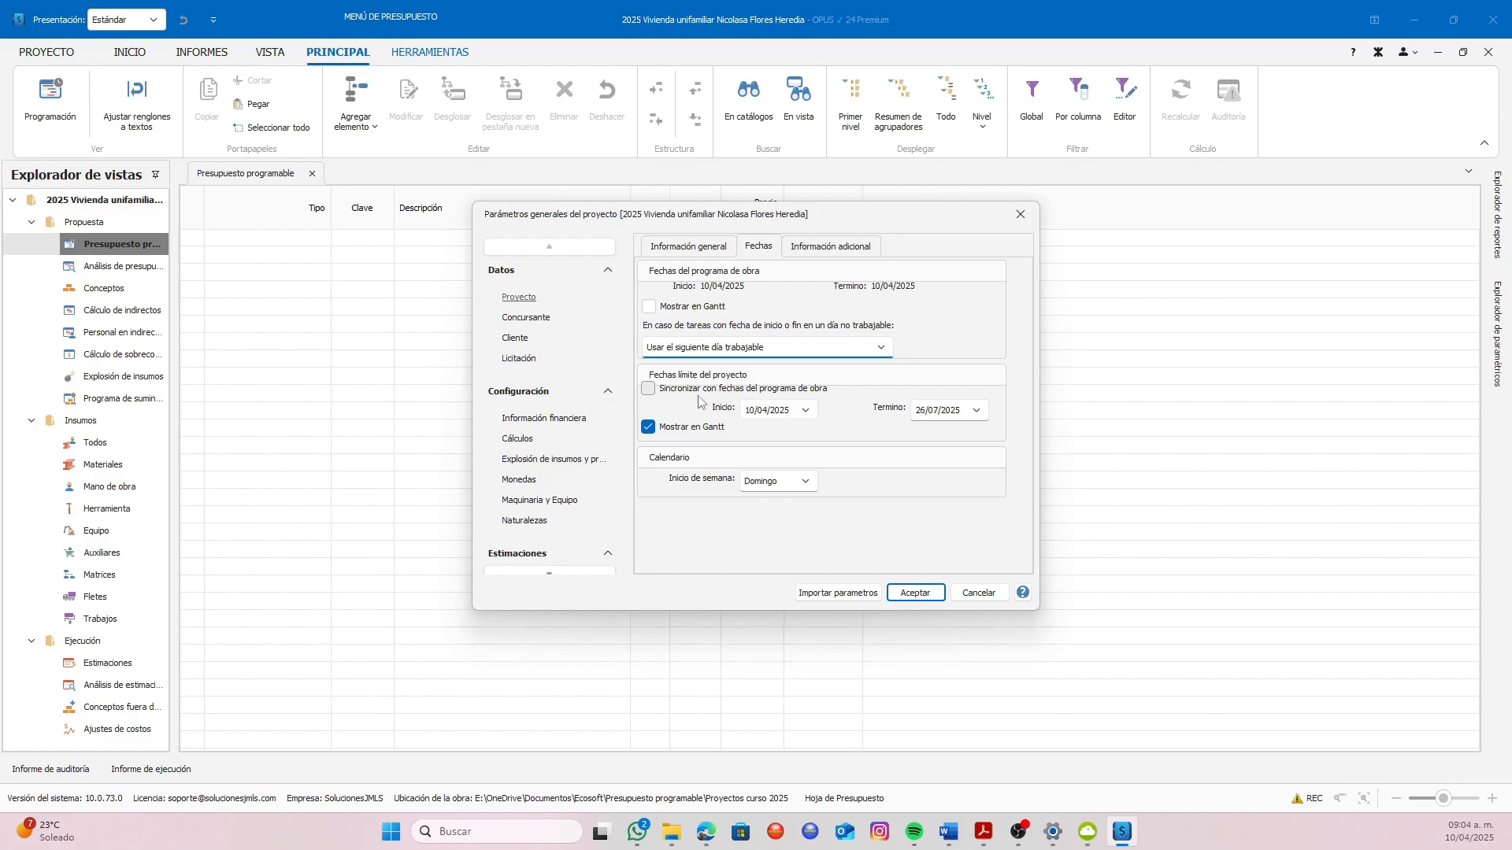
left_click(649, 389)
left_click(650, 391)
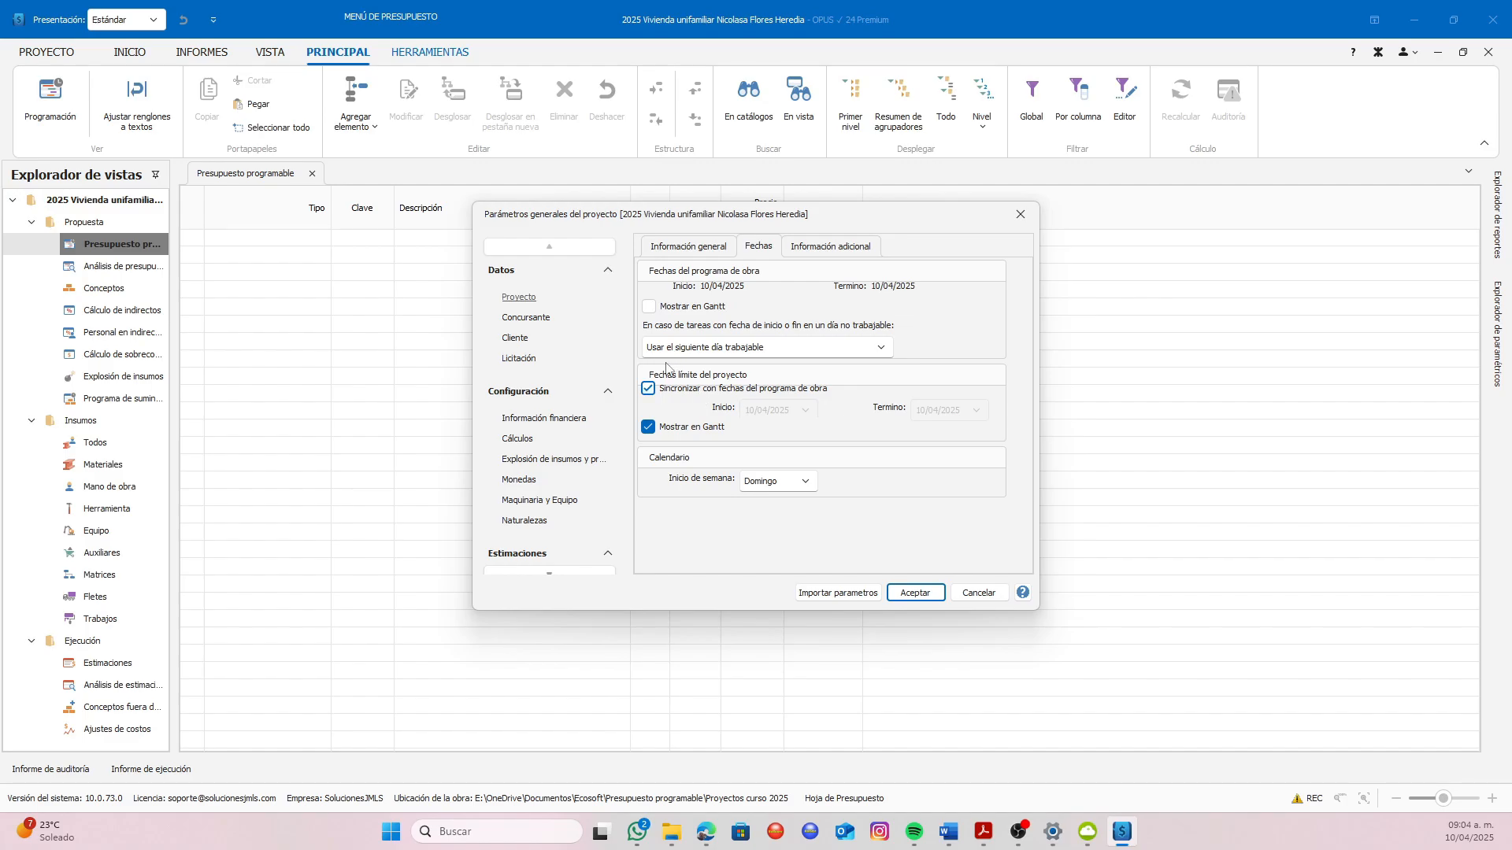
left_click(649, 389)
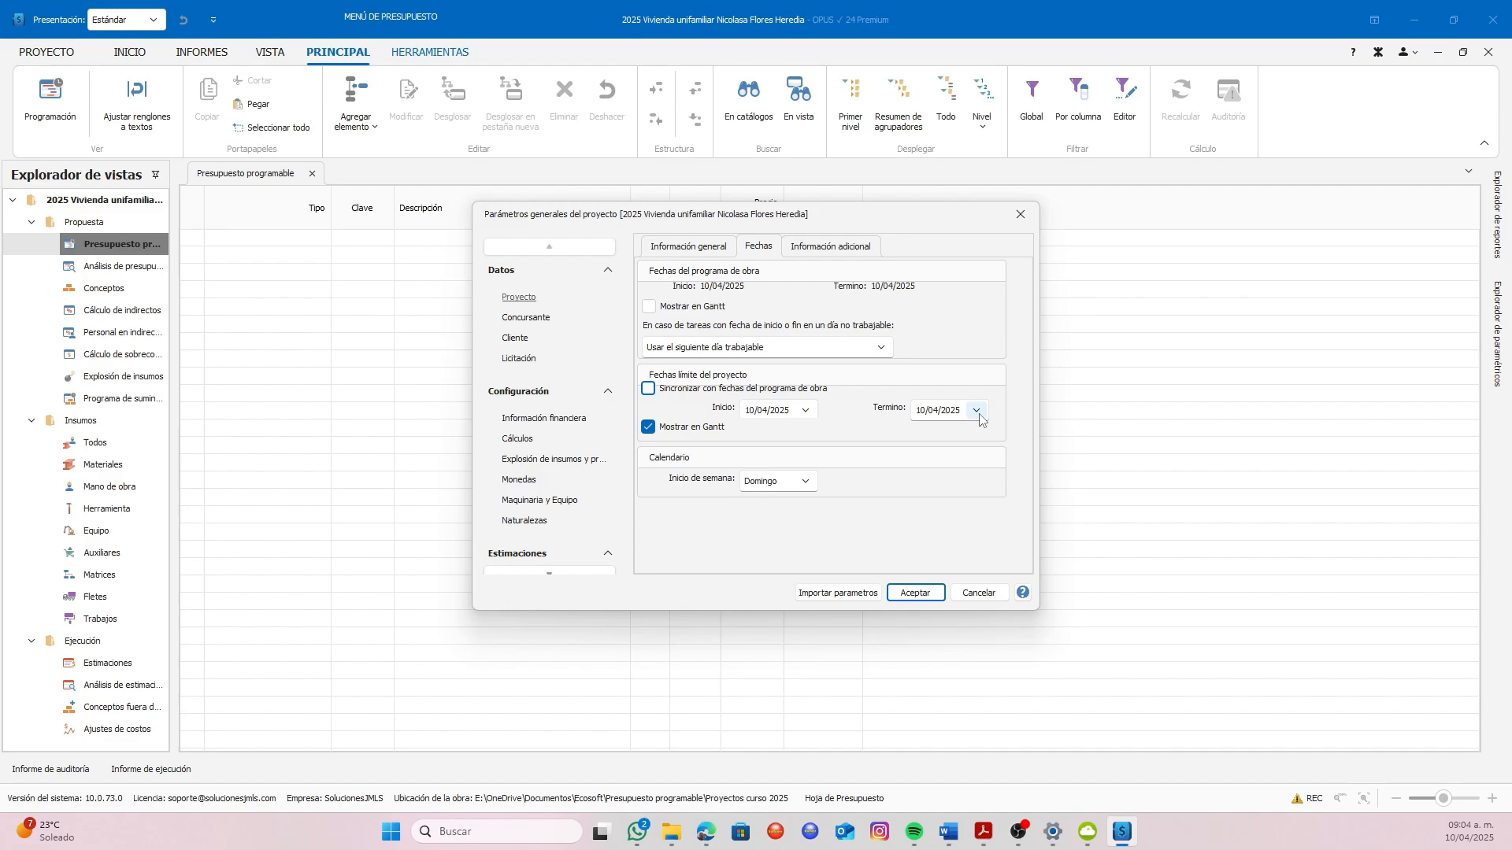
Set the project's limit dates to start on 28/04/2025 and end on 26/07/2025
left_click(806, 411)
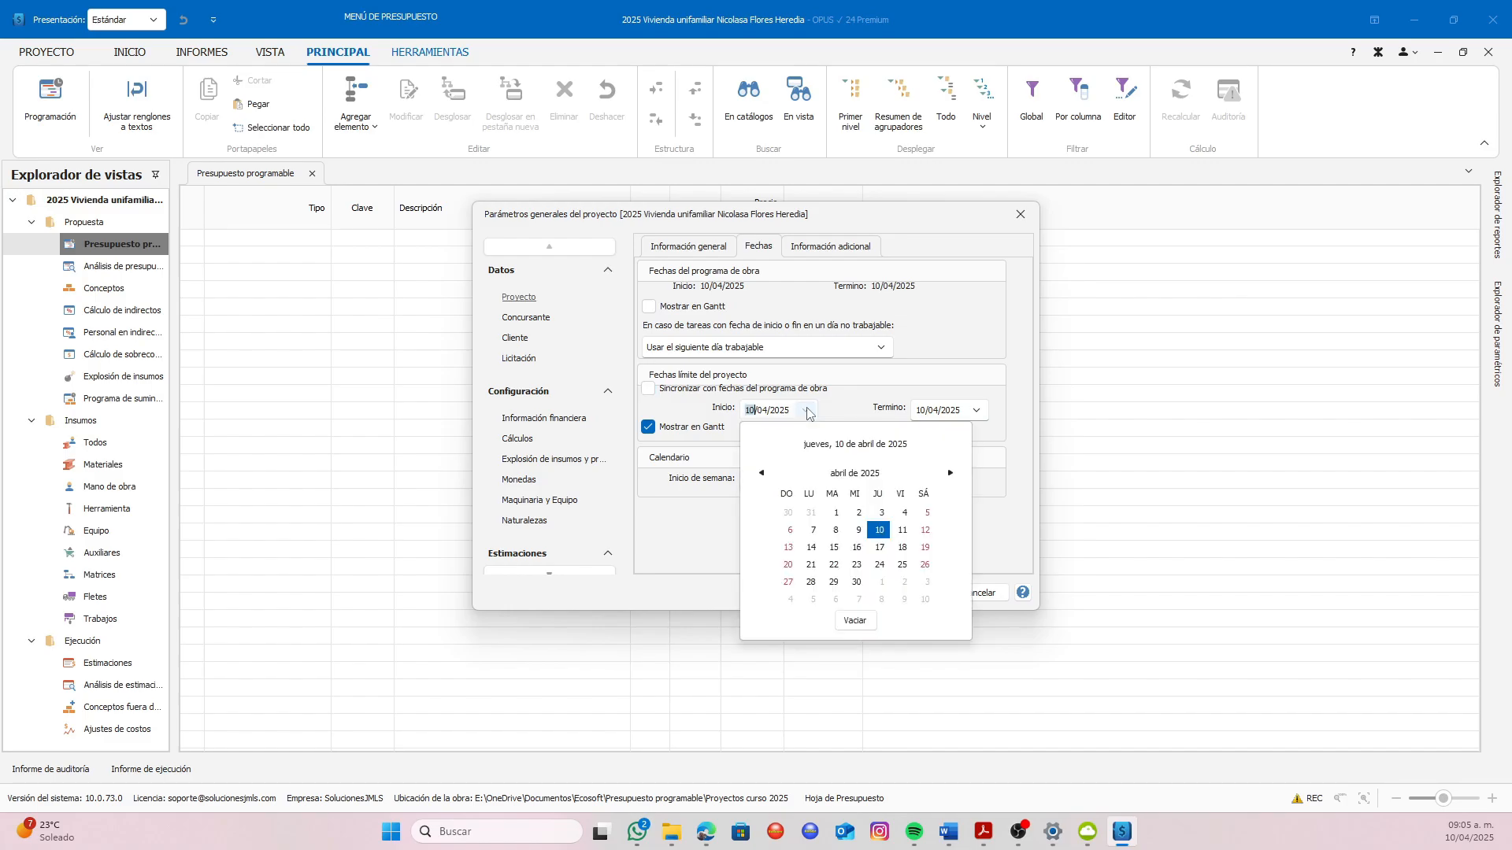
left_click(808, 583)
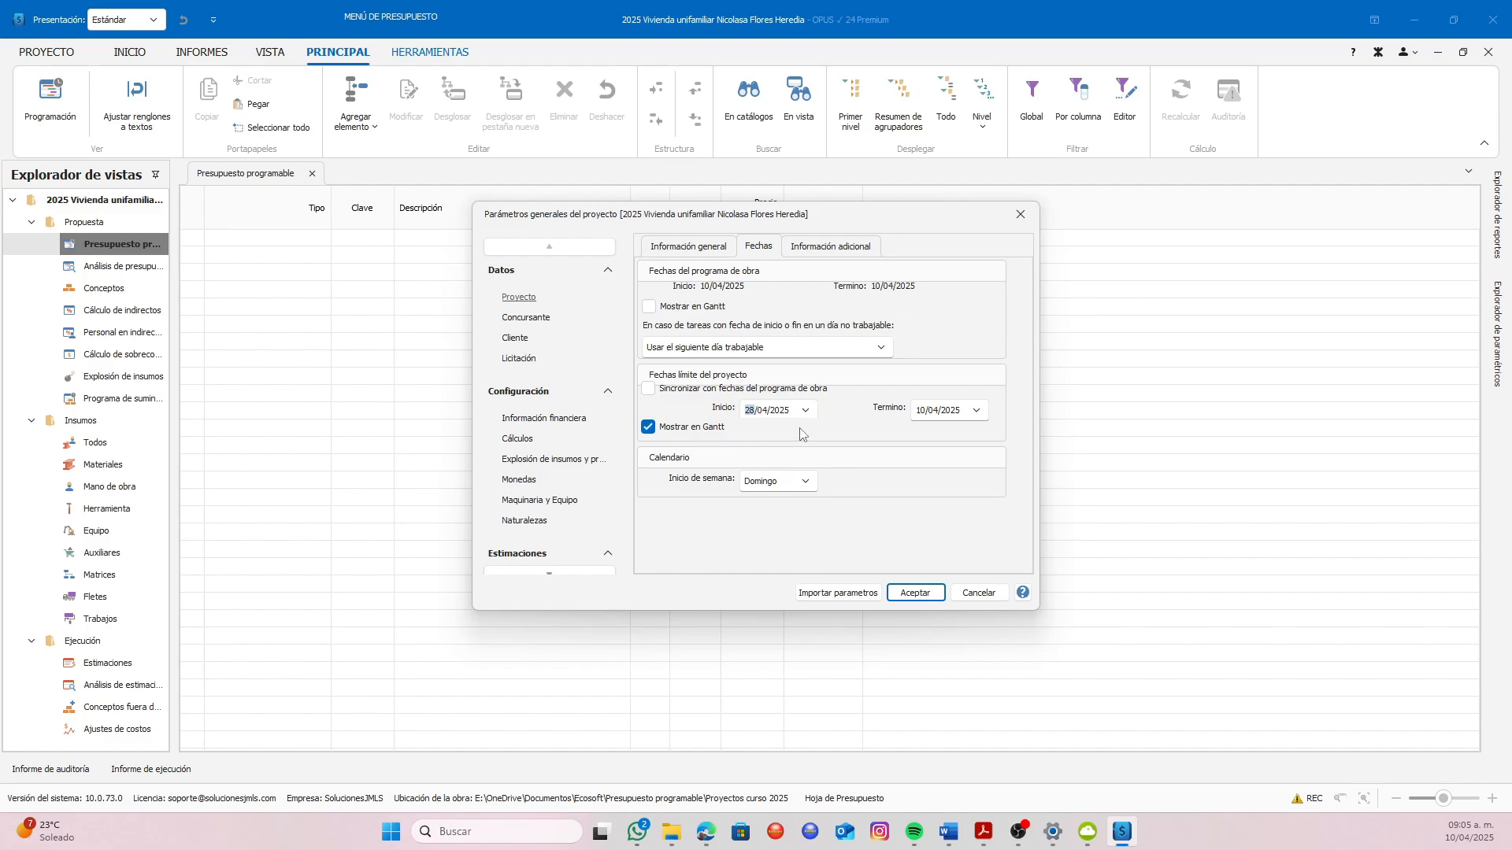
left_click(977, 411)
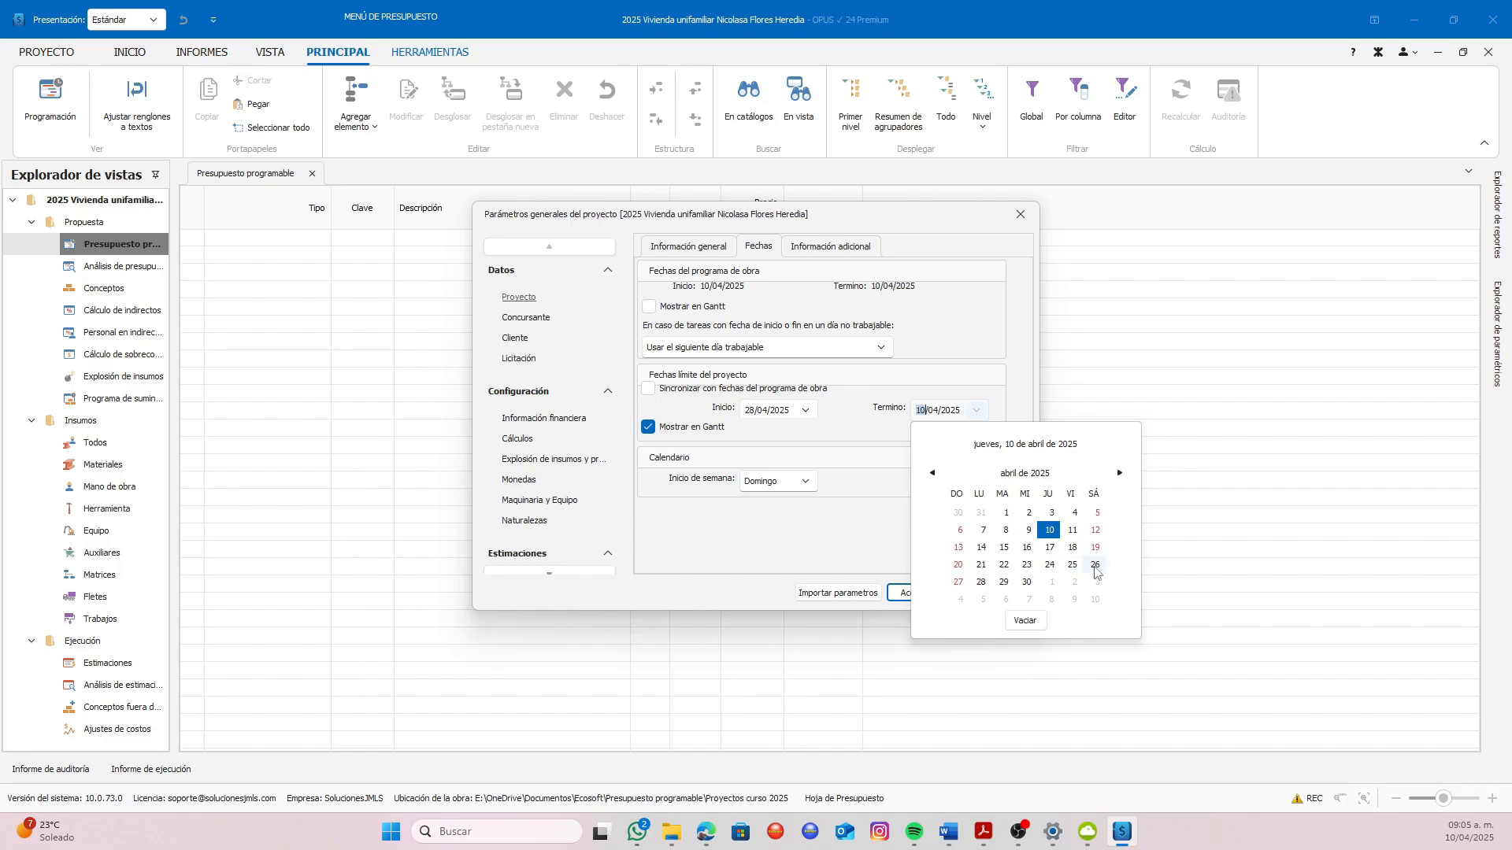
left_click(1120, 473)
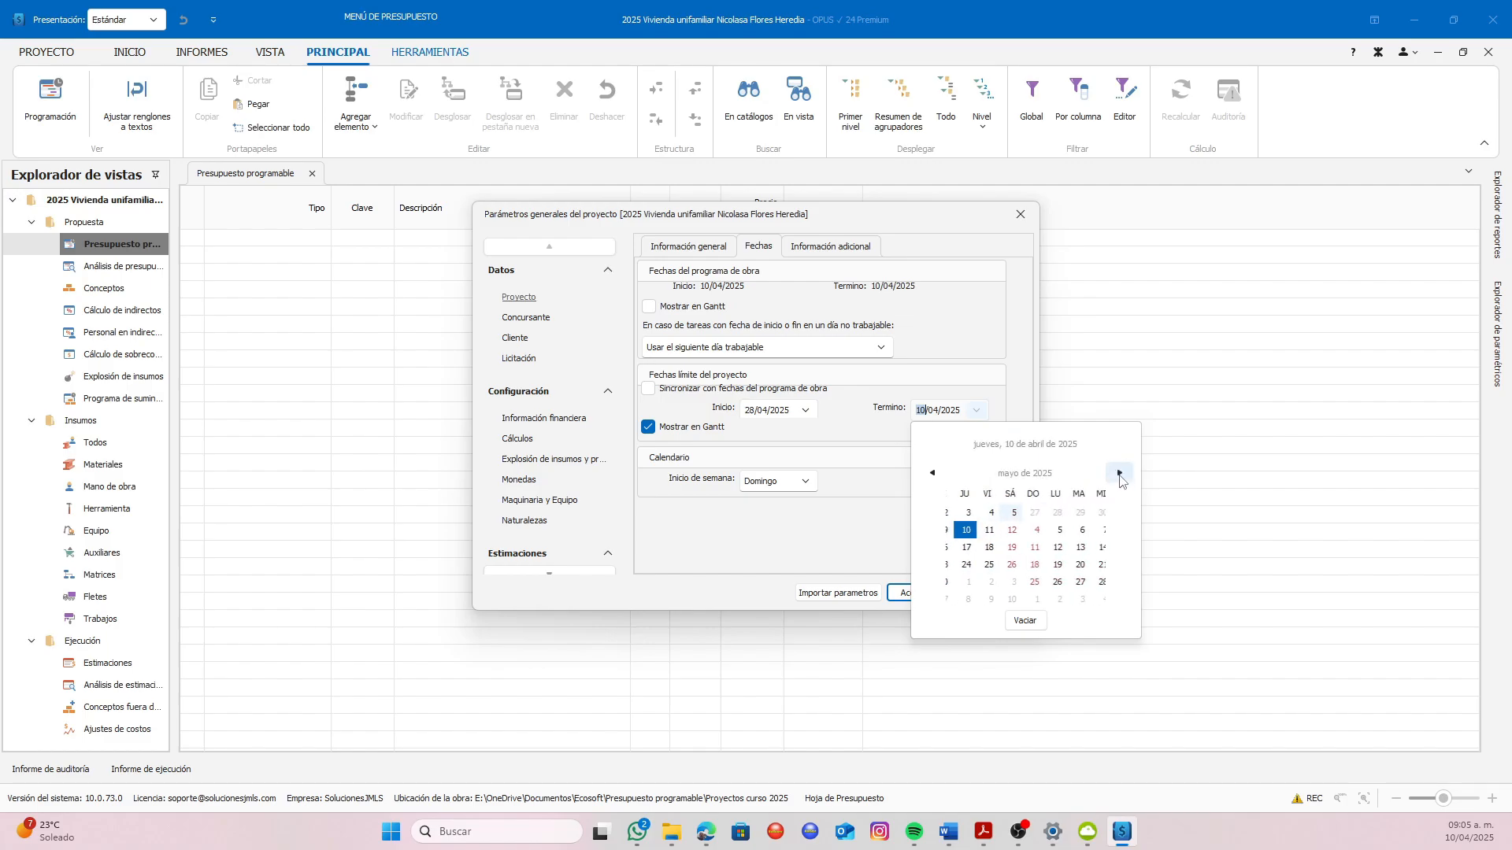
left_click(1120, 473)
left_click(1120, 473)
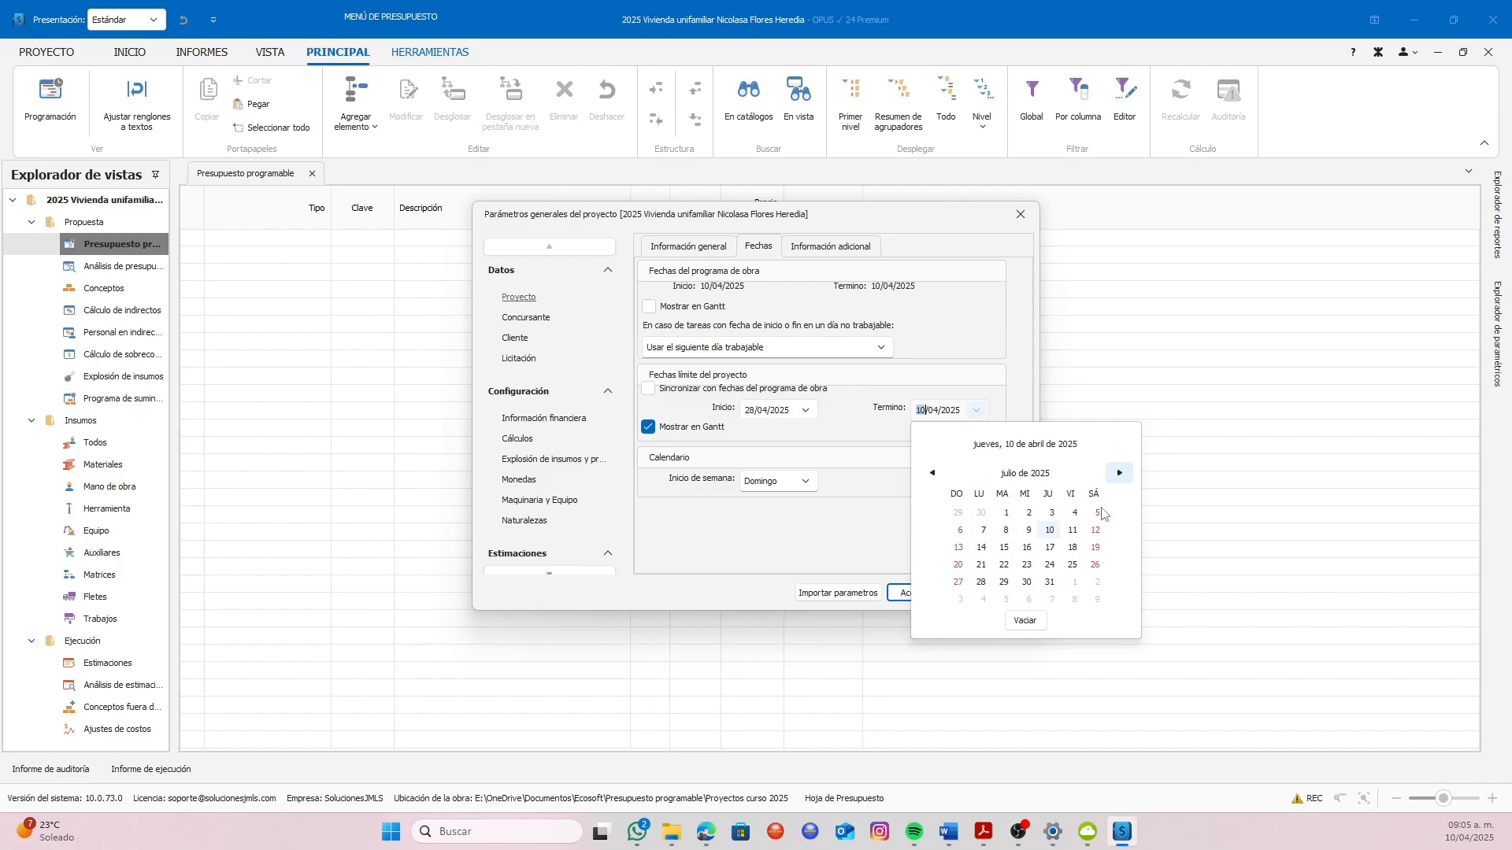
left_click(1094, 565)
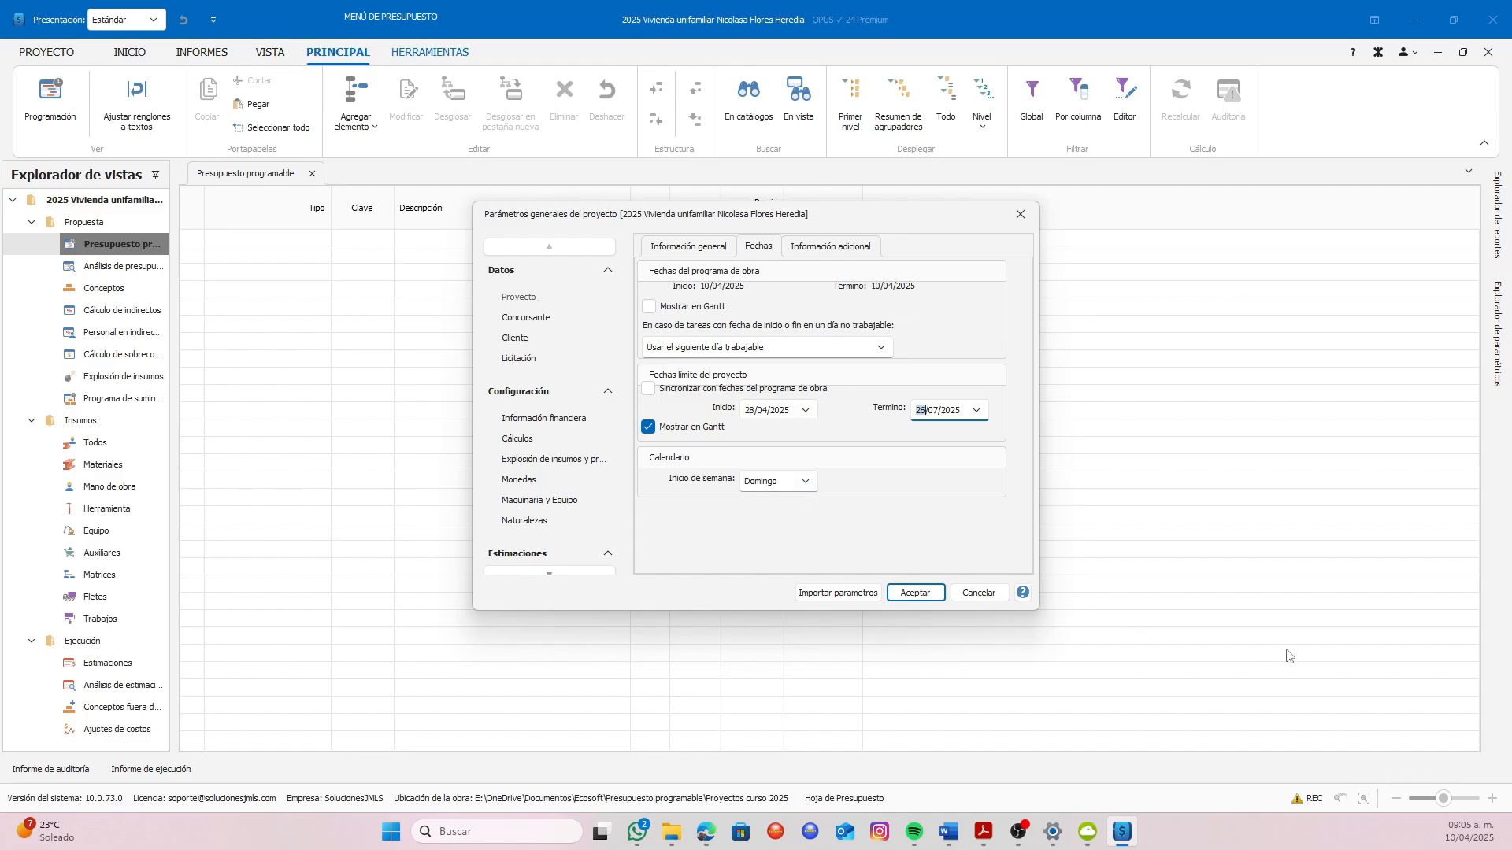
Choose Domingo as the start of the calendar week and open the project's additional information fields
left_click(806, 487)
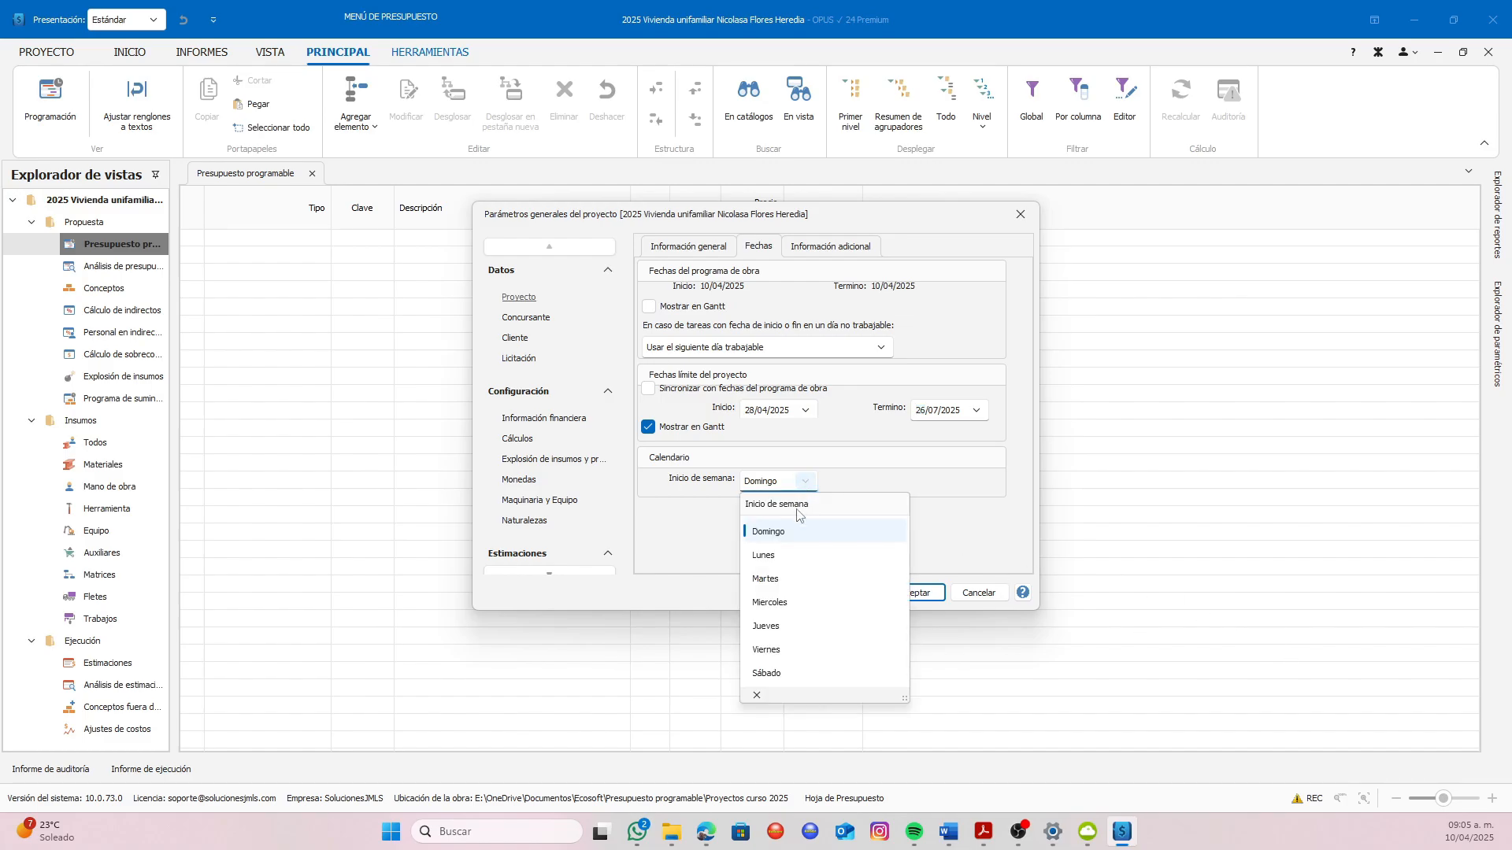
left_click(792, 538)
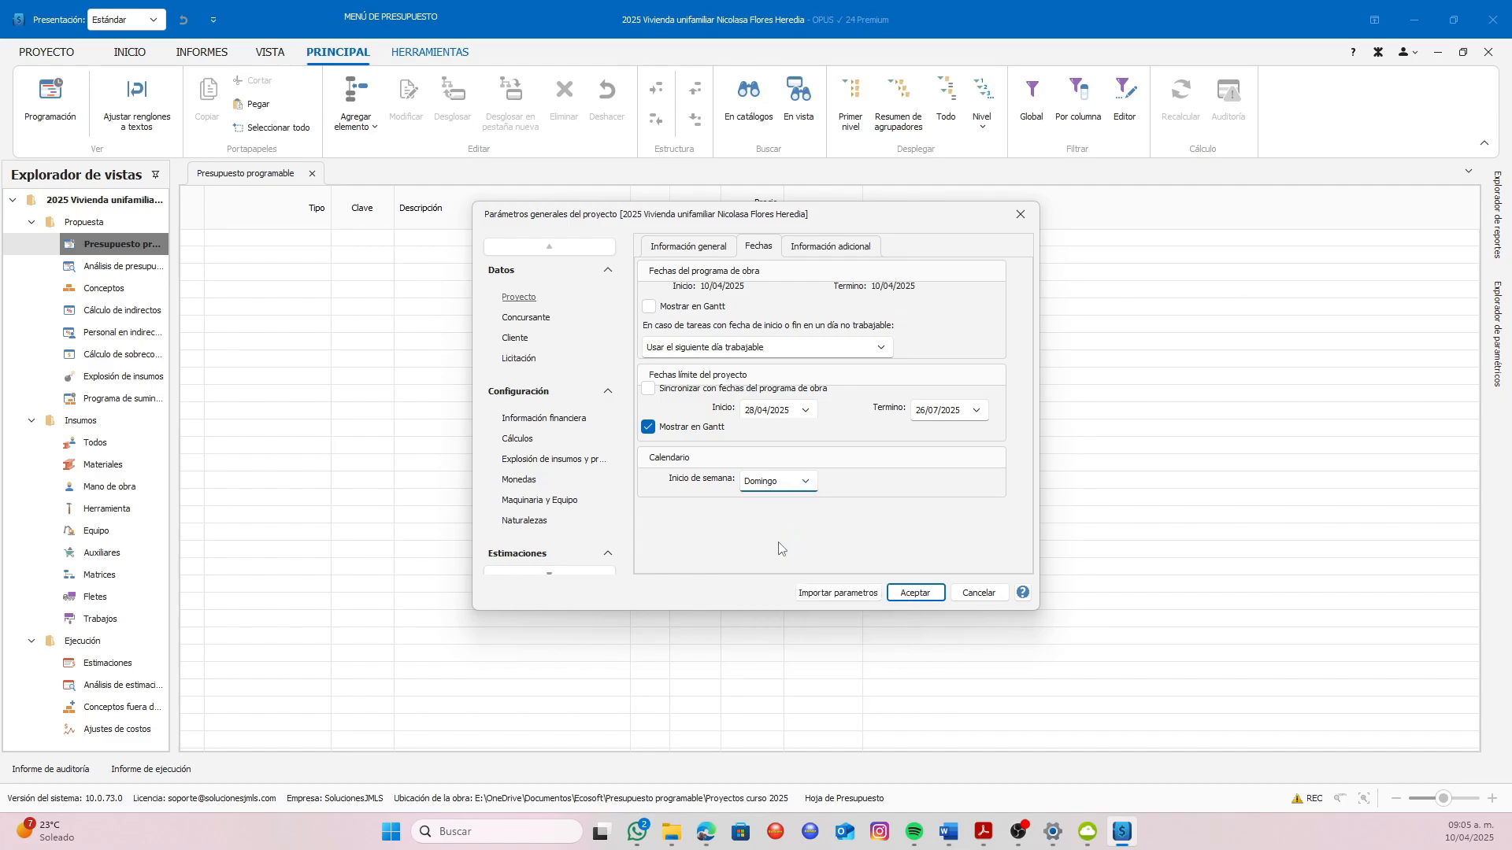
left_click(828, 250)
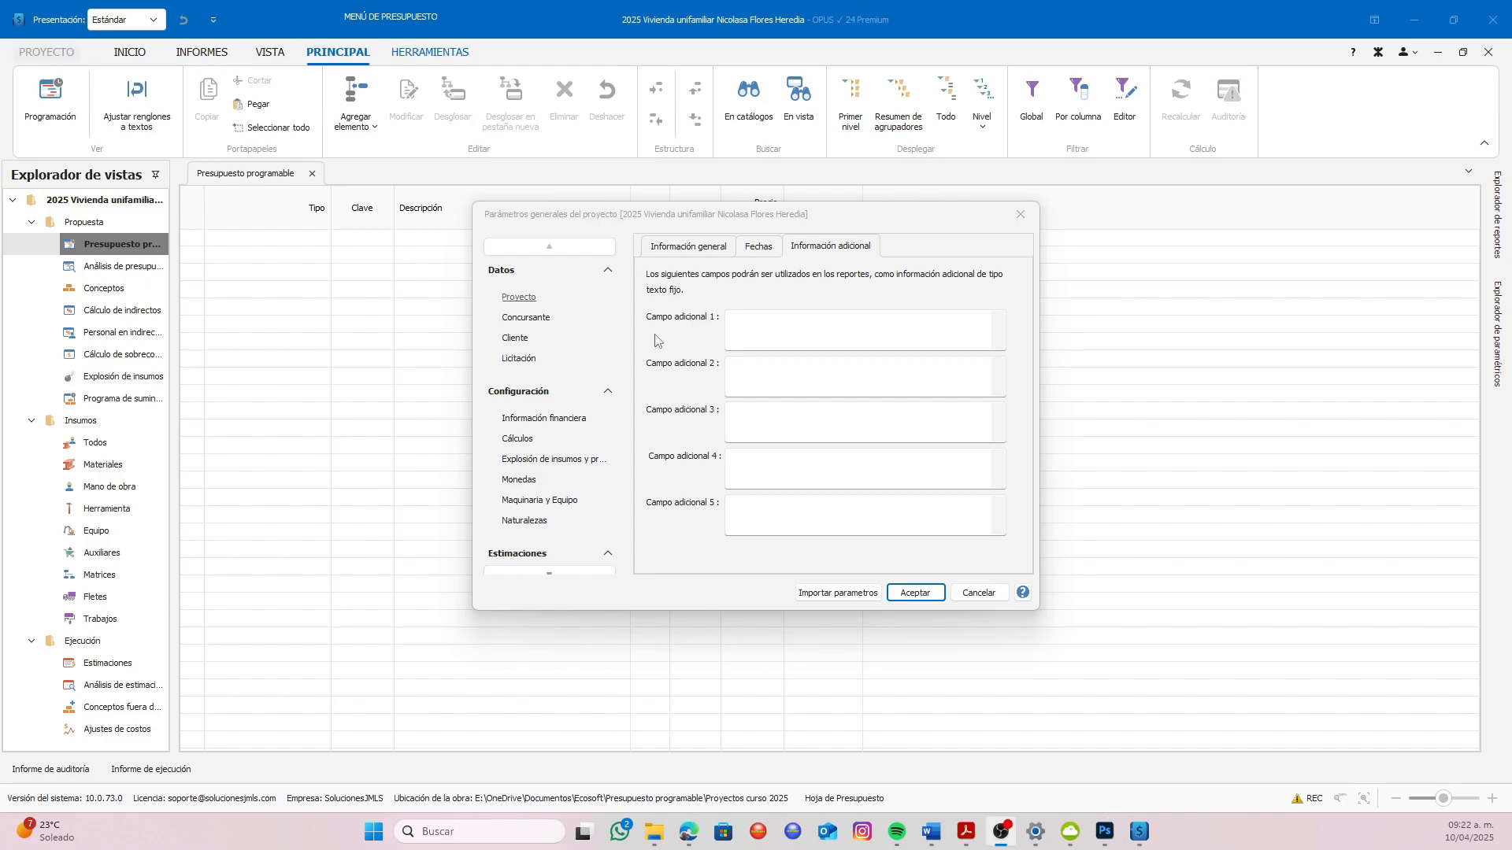
In the bidder's general data, enter the company name "Proyectos y Construcciones del Petatlán"
left_click(527, 321)
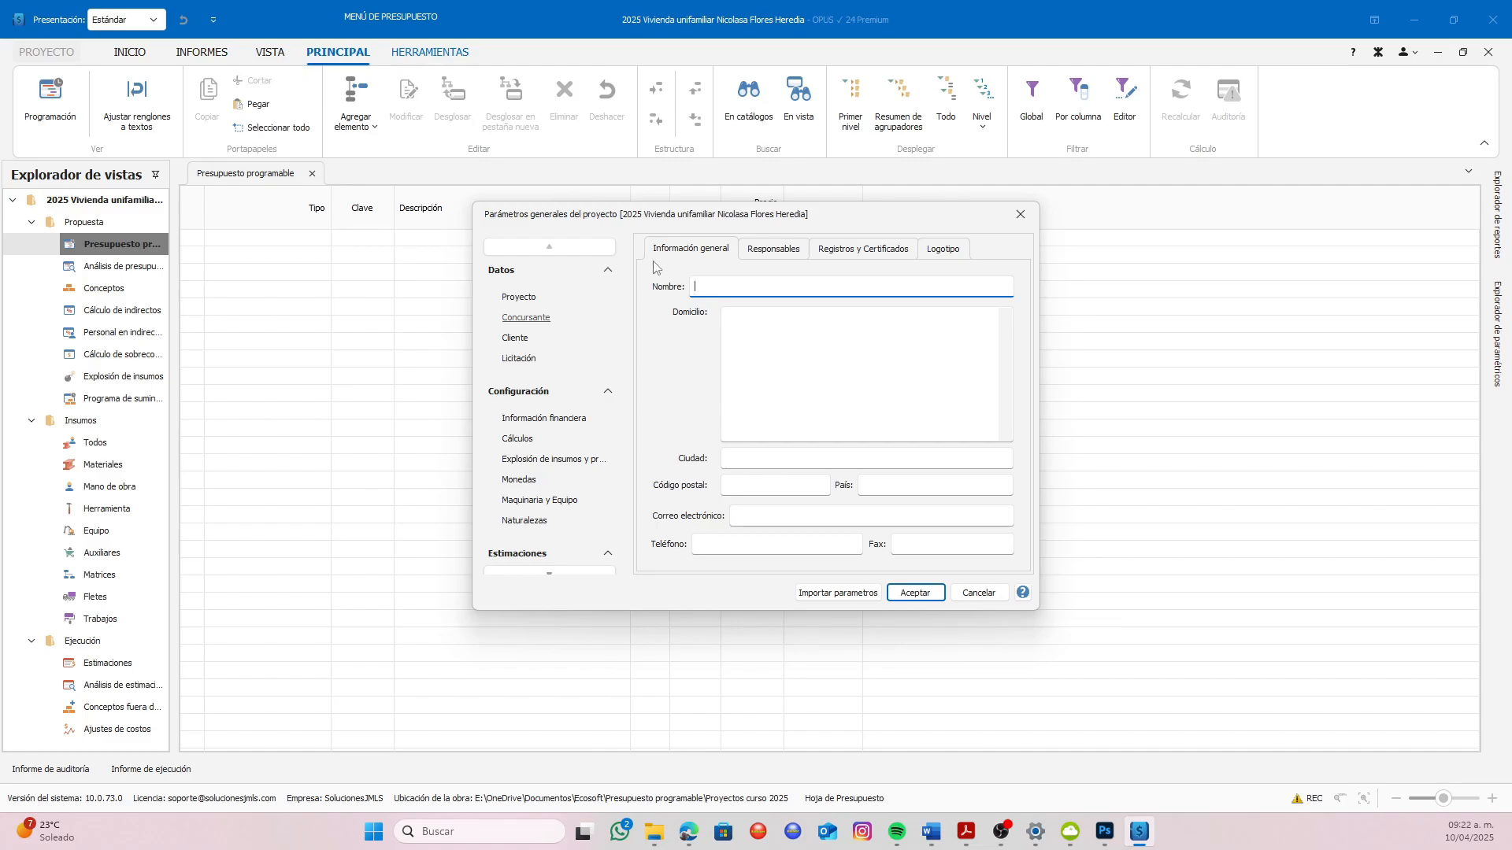
type("Proyectos y Construcciones del Petatlán")
Fill in the bidder's full address with street, number, neighbourhood, postal code, city and state
left_click(754, 317)
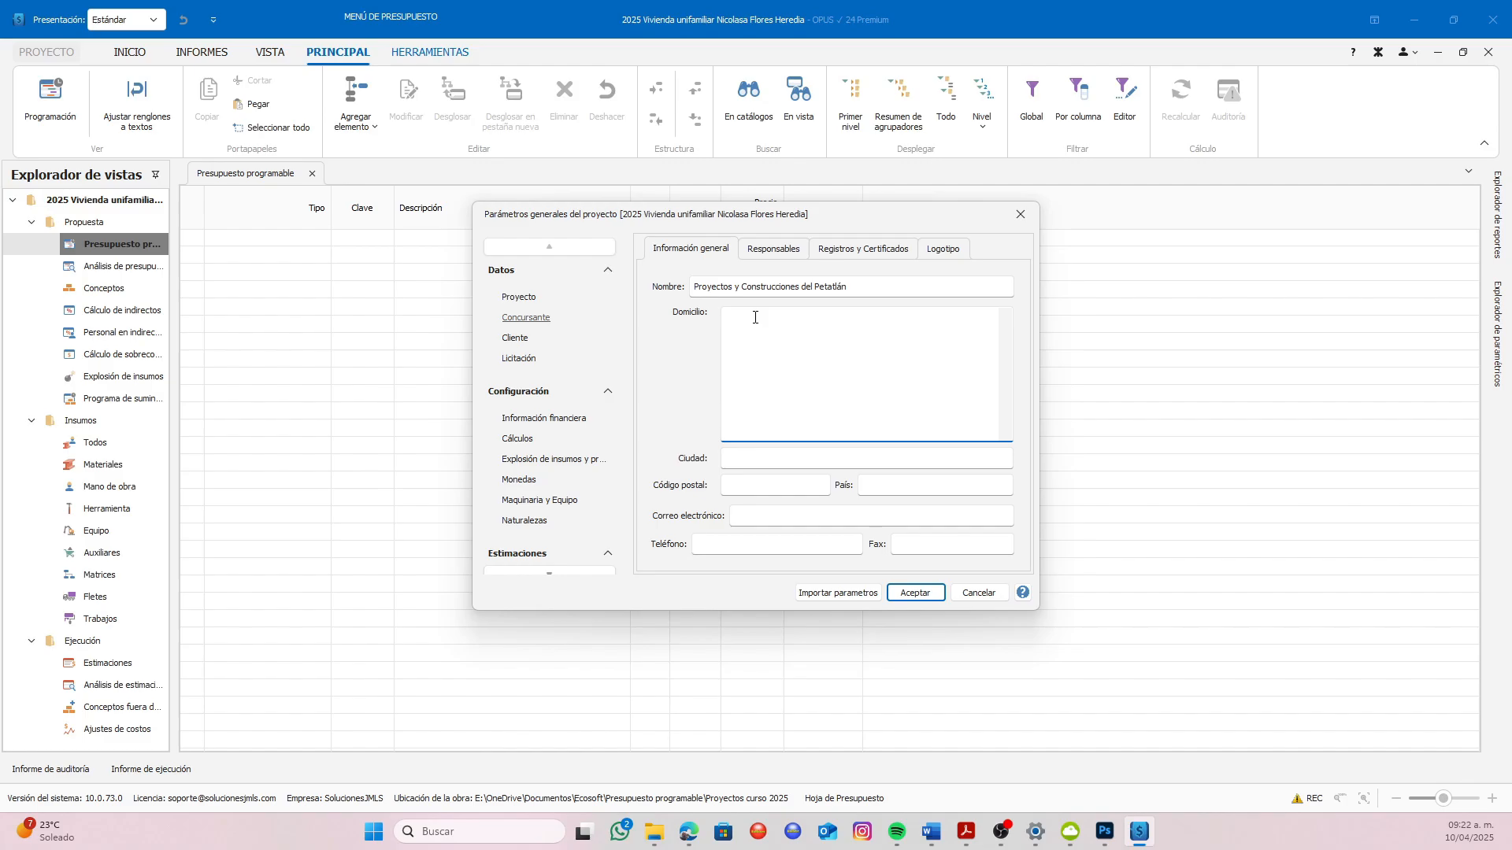
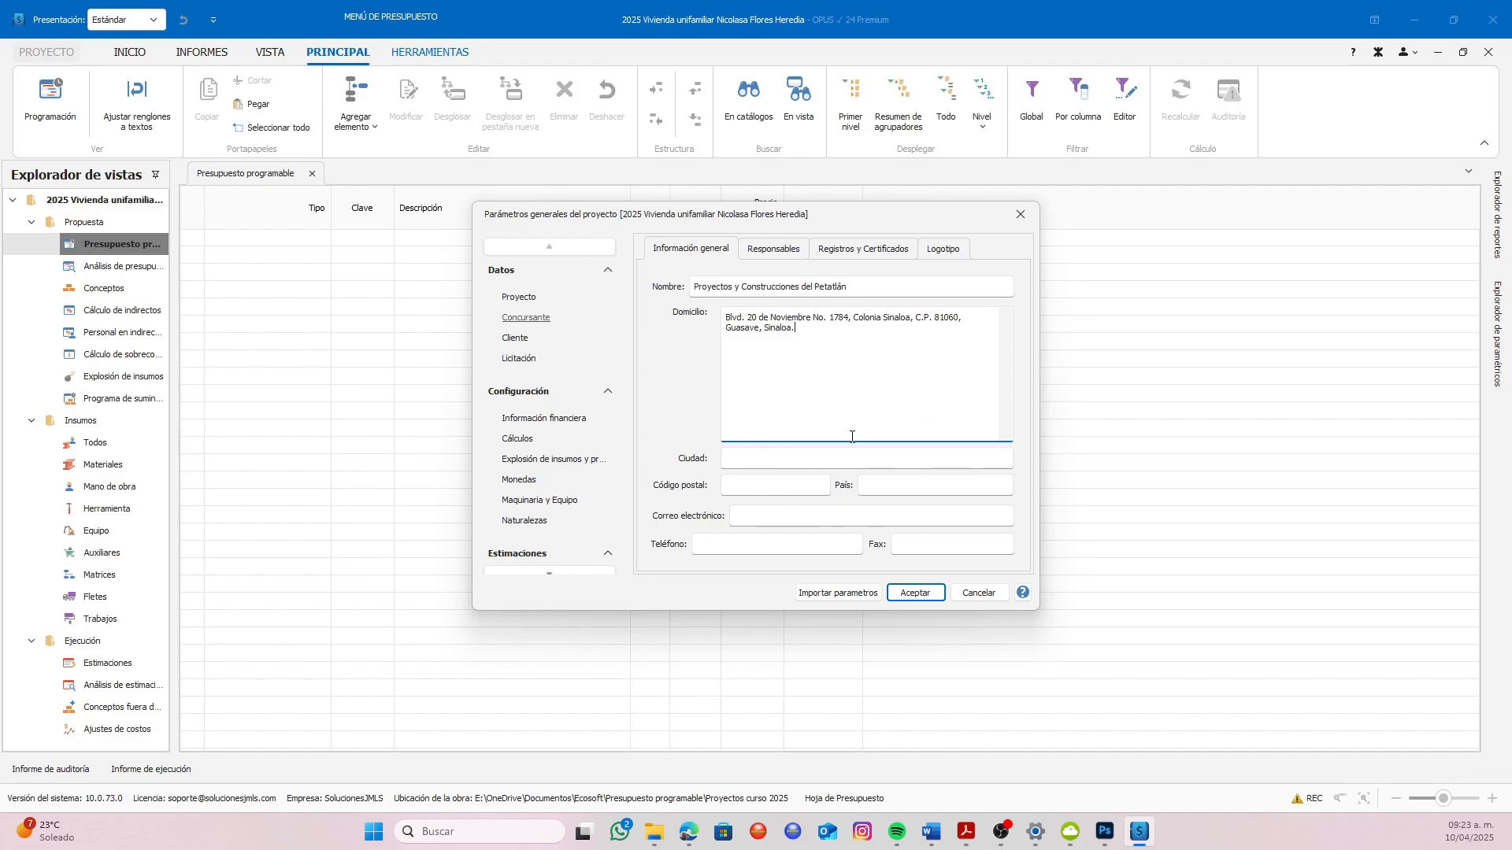
Fill in the bidder's city and state and its postal code, and set the country to México
left_click(767, 457)
type("G")
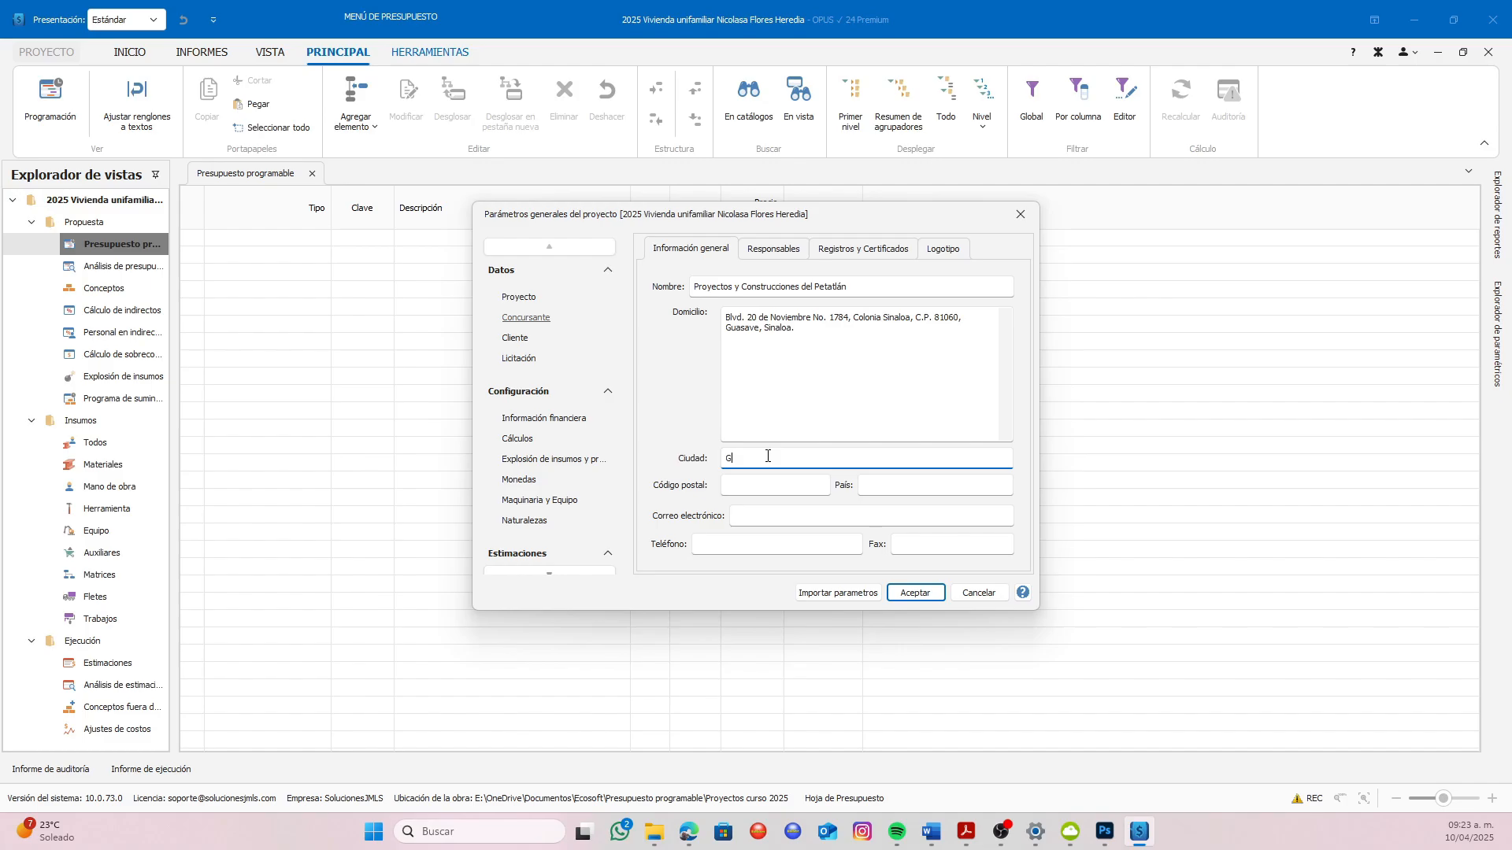
type("uasave, Sinaloa")
key("Tab")
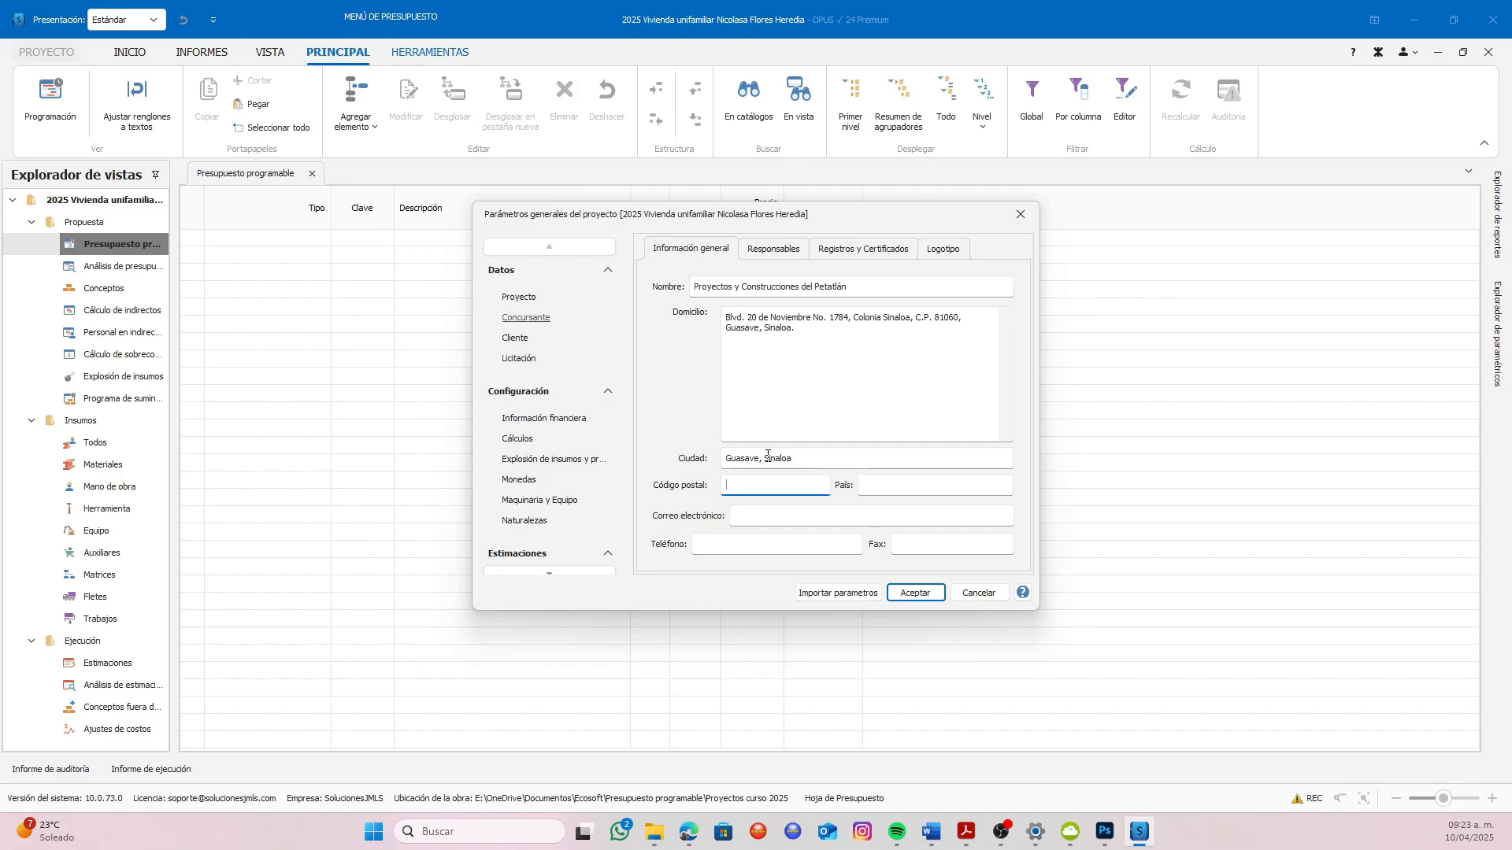
type("81060")
key("Tab")
type("México")
Remove the postal code, city and state from the bidder's address text and fill in the bidder's e-mail address
left_click_drag(918, 318, 918, 334)
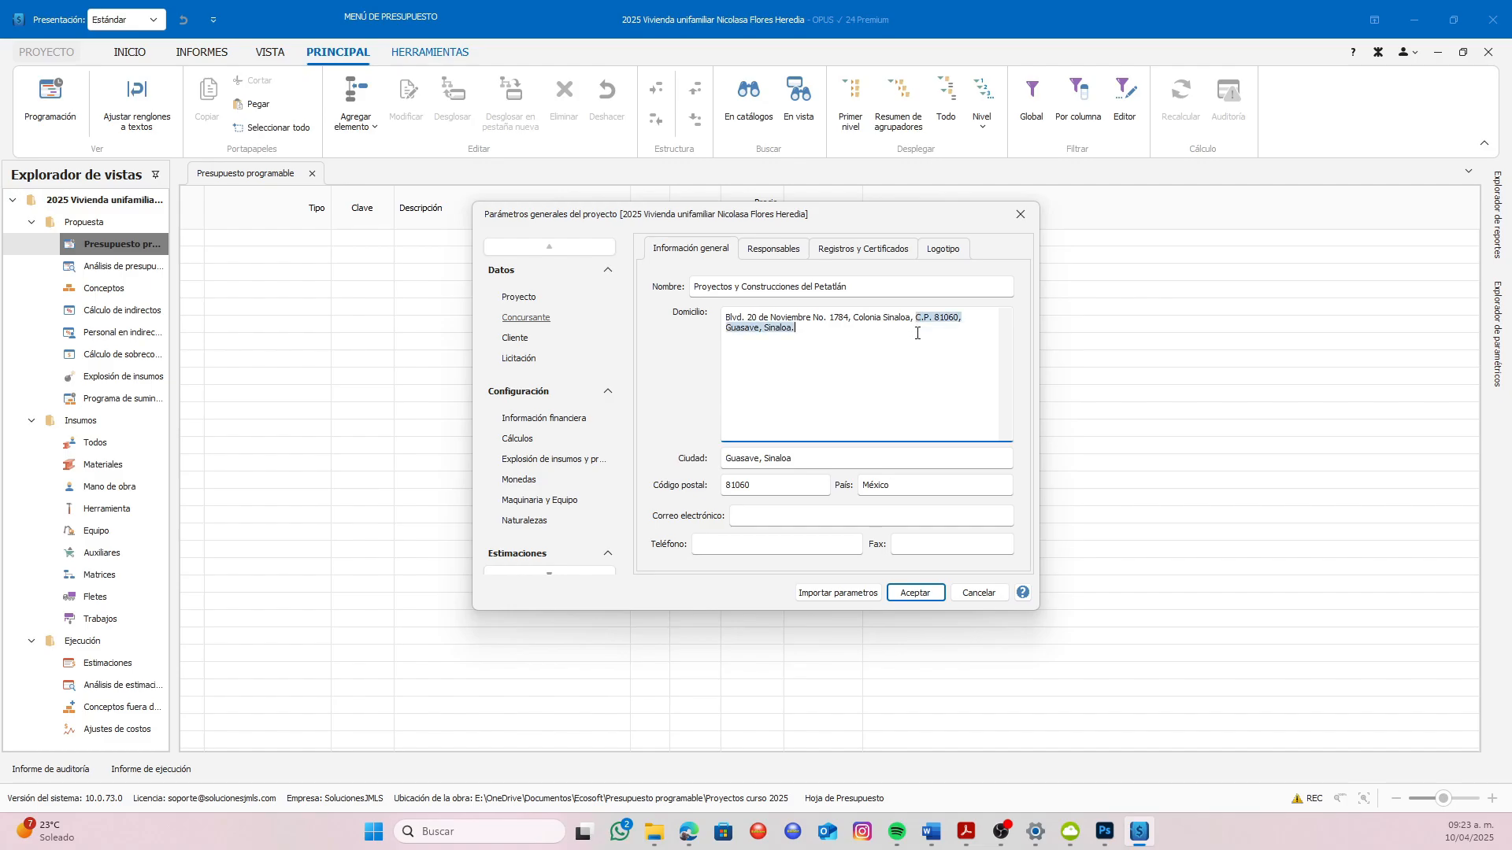
key("Delete")
left_click(800, 515)
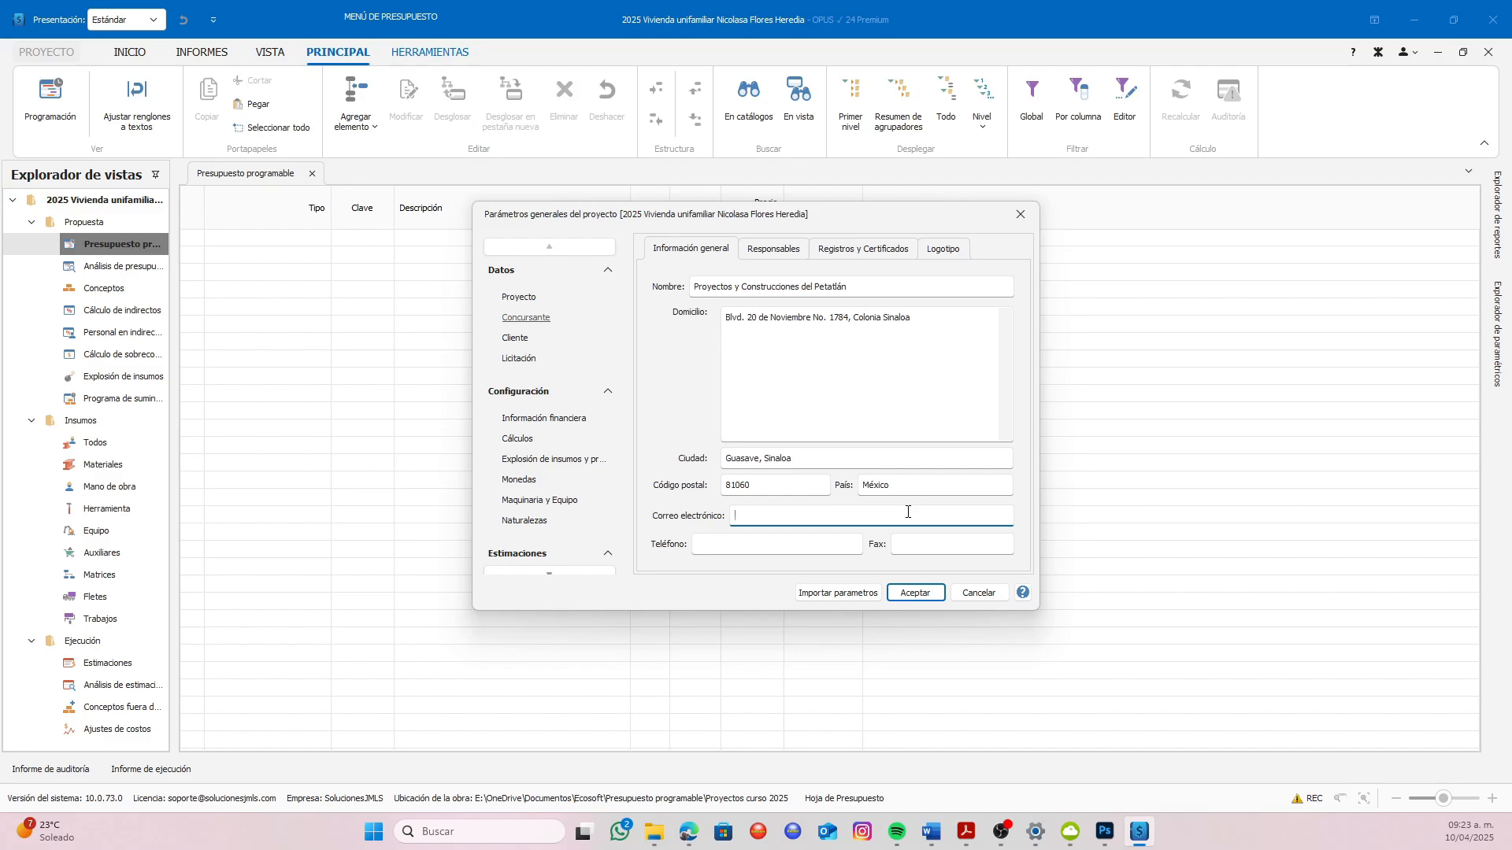
Fill in the bidder's telephone number and use the same number for the fax
left_click(767, 540)
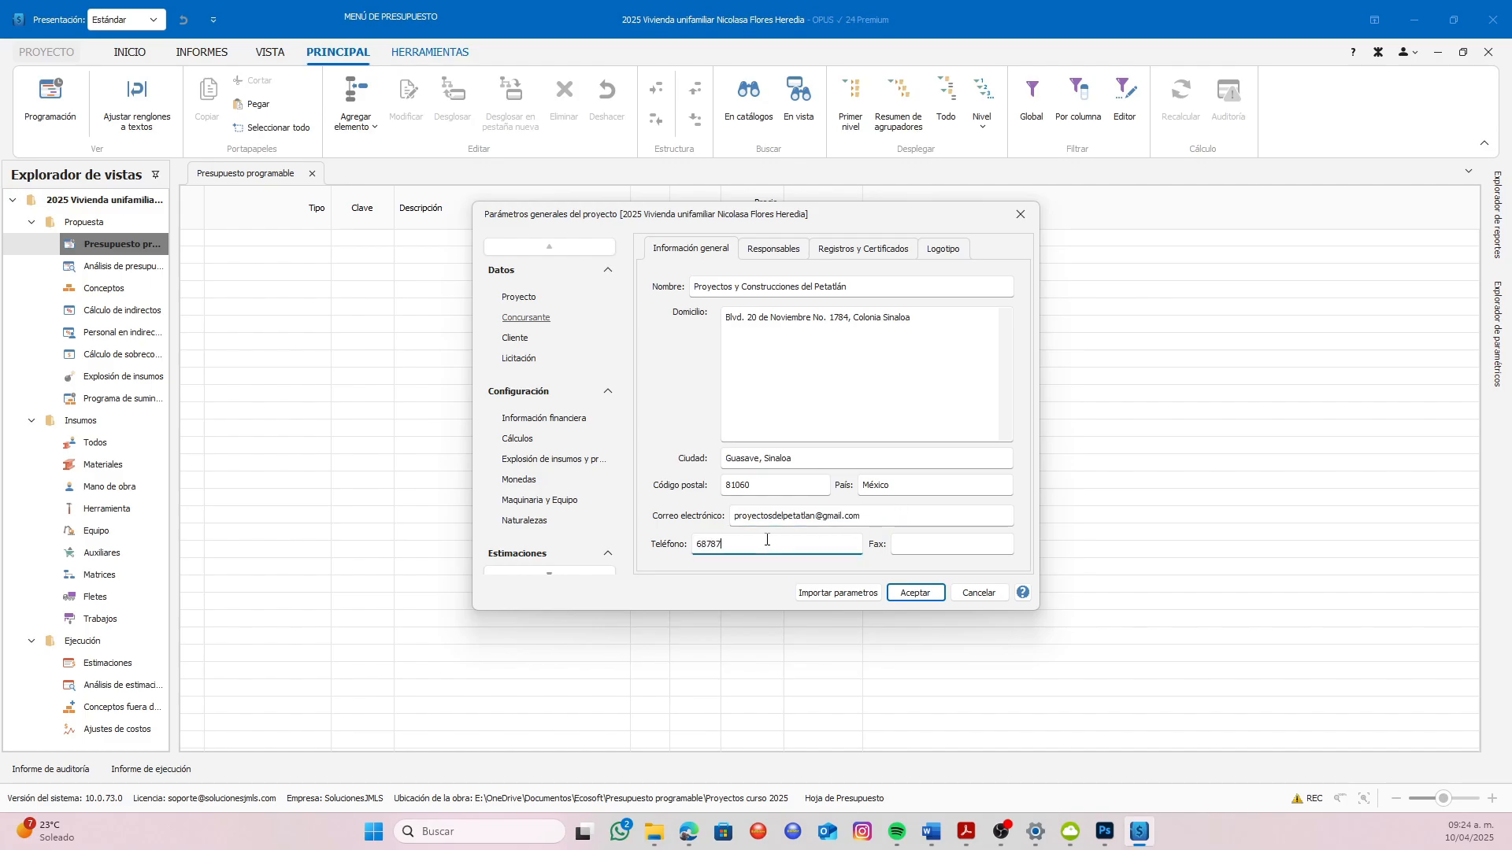
left_click(901, 542)
Among the bidder's responsible persons, enter the legal representative's full name with the title Ing. and the position "Director General"
left_click(775, 259)
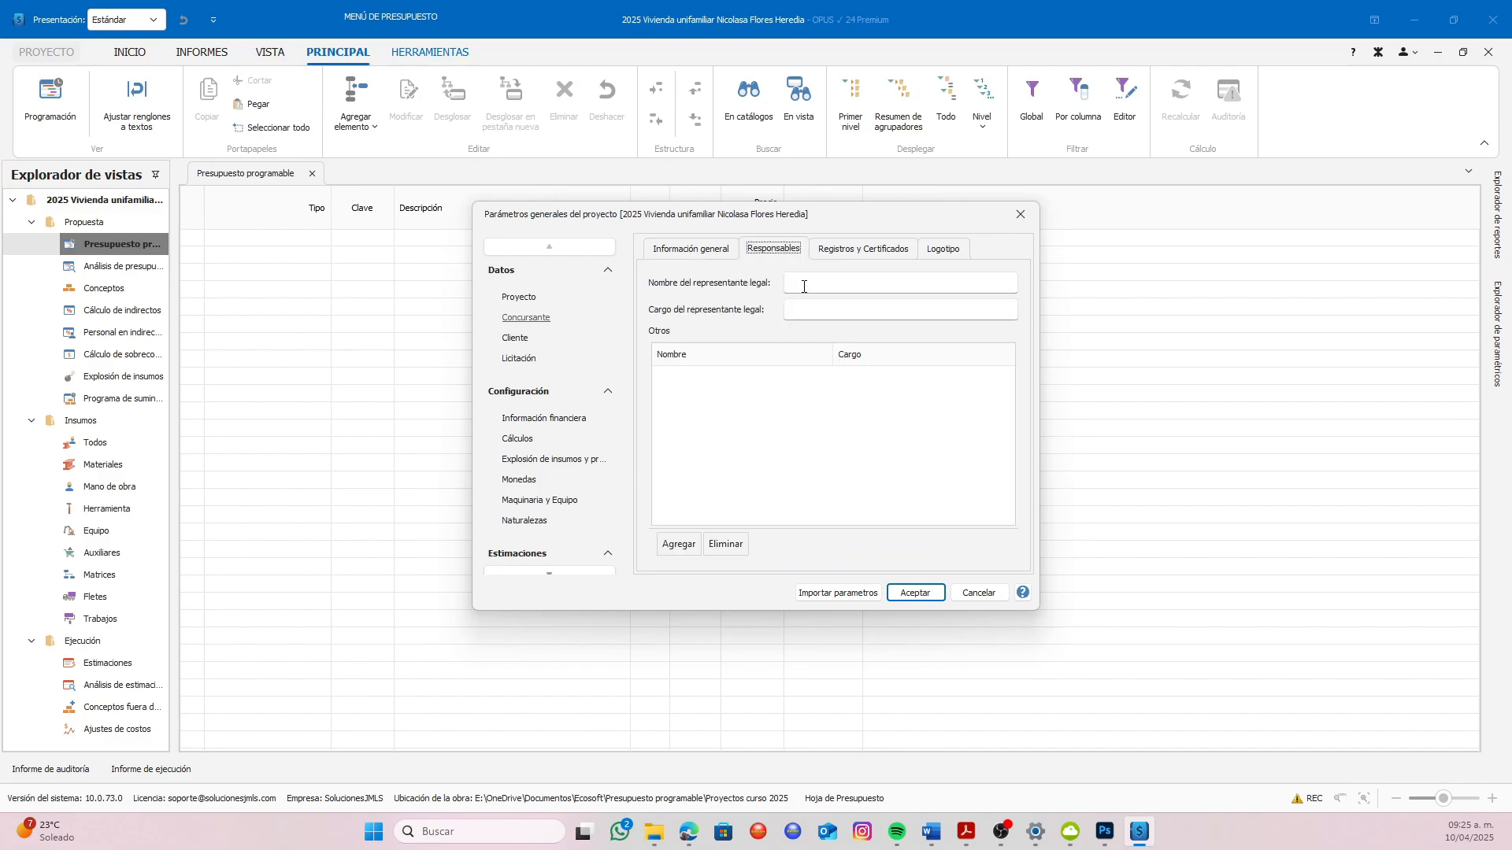
left_click(804, 286)
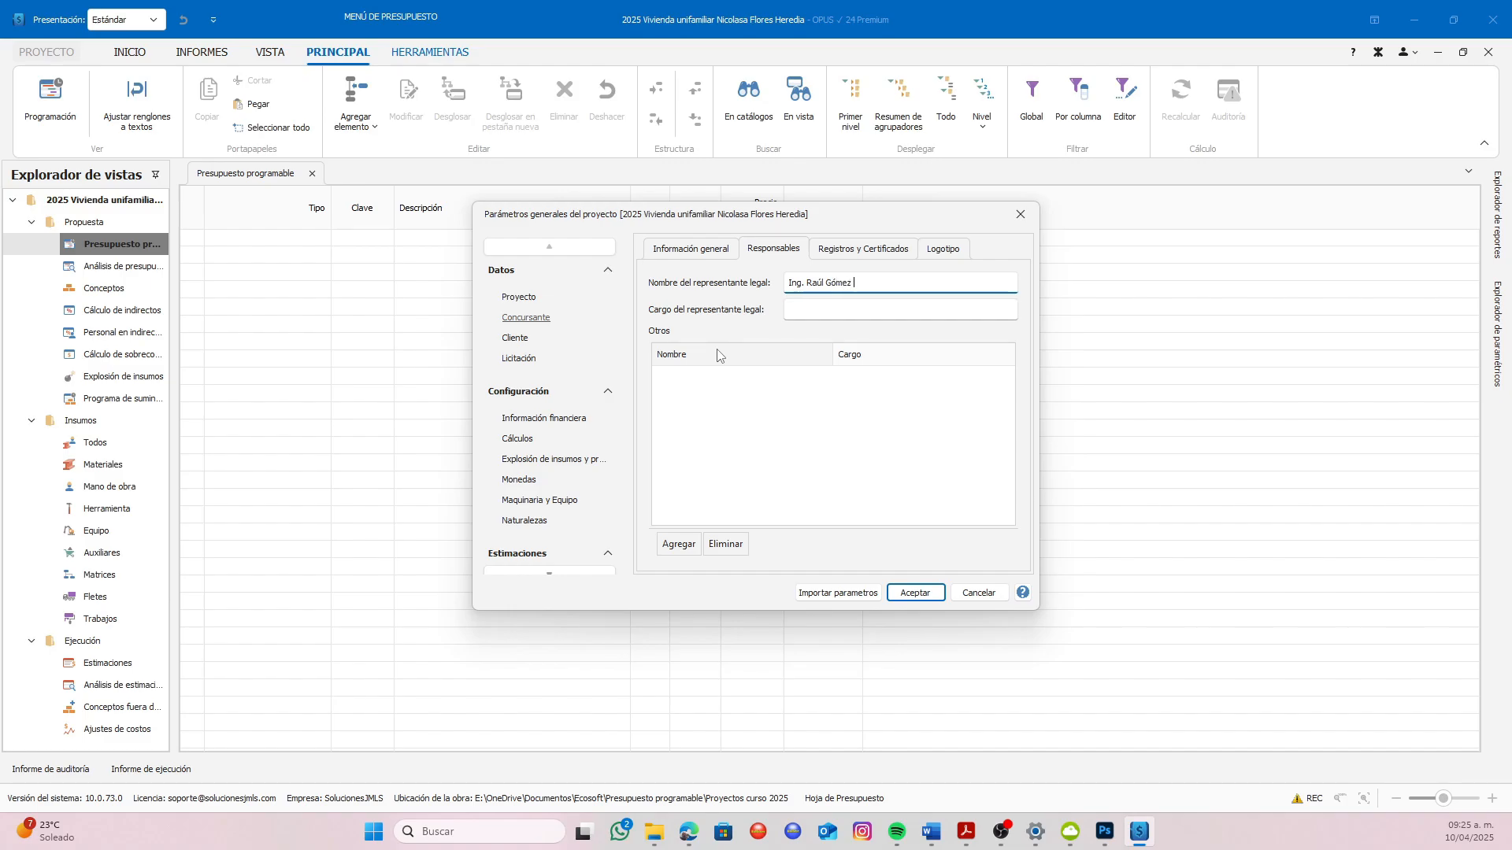
left_click(797, 309)
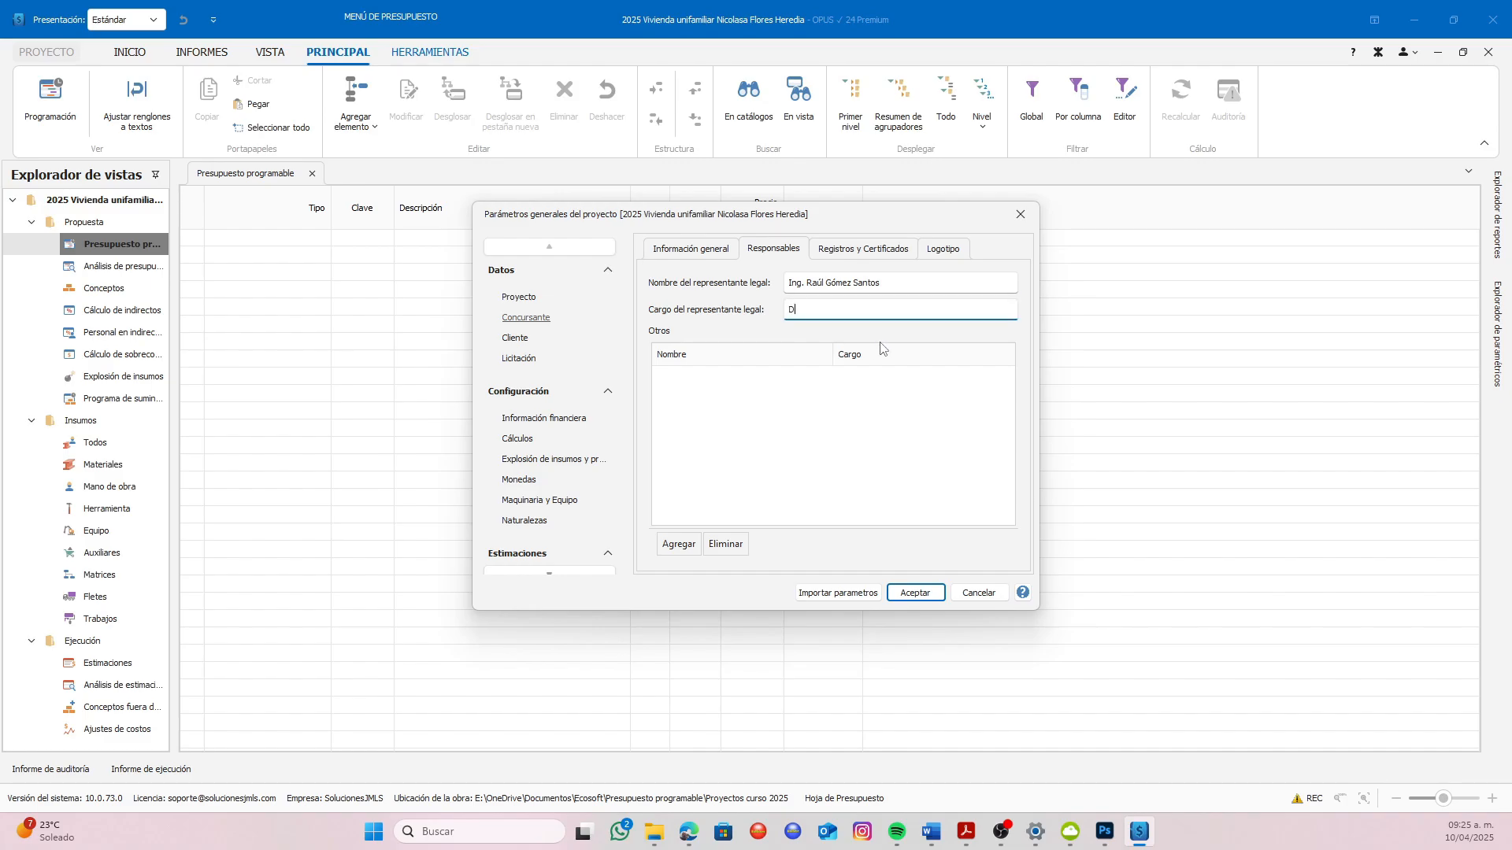
type("Director General")
Add another responsible person with their full name and the position "Administrador General"
left_click(678, 546)
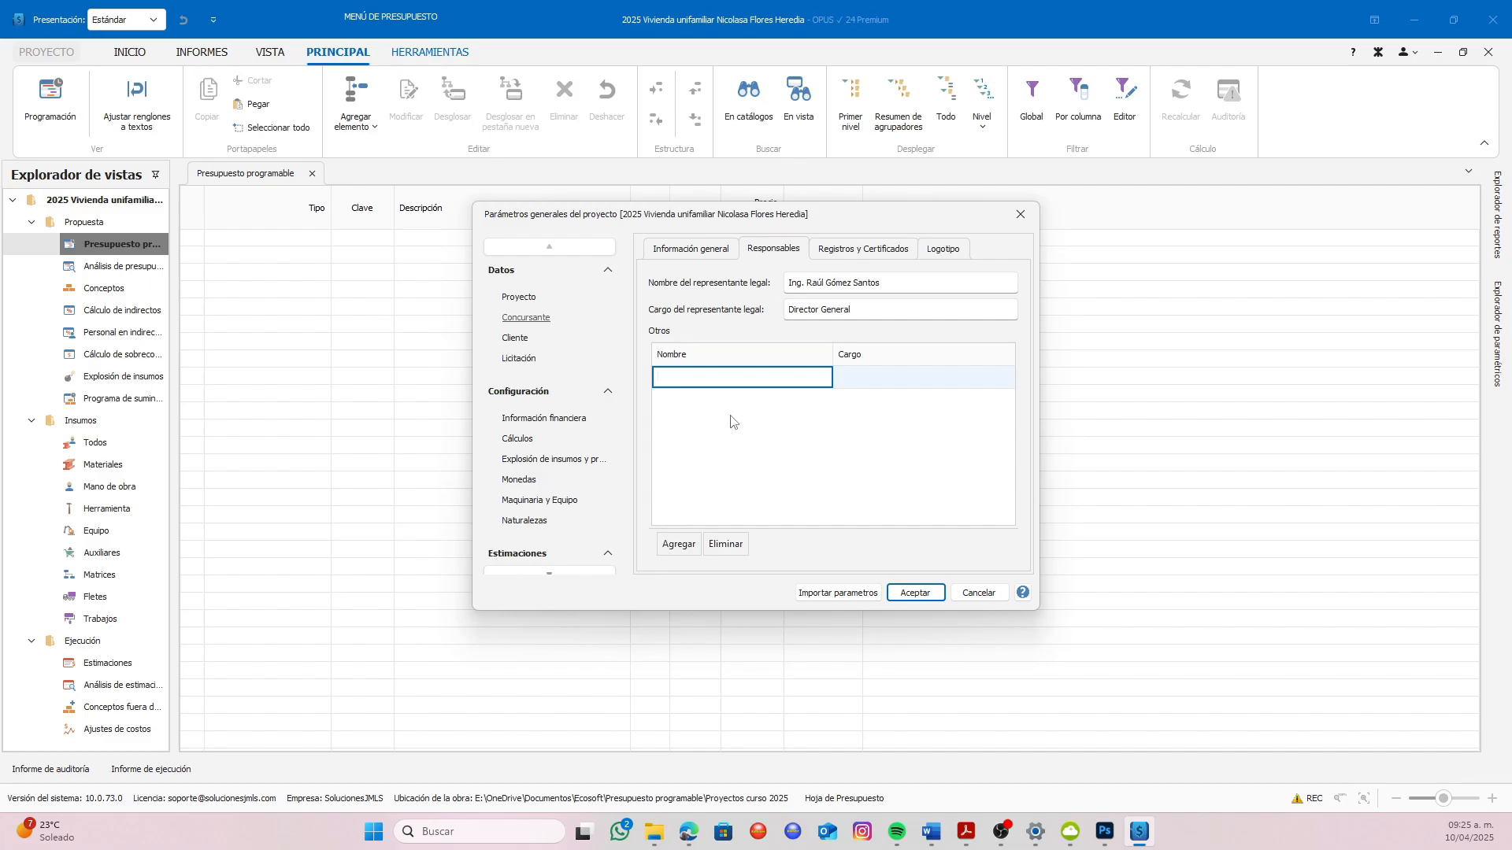
left_click(876, 381)
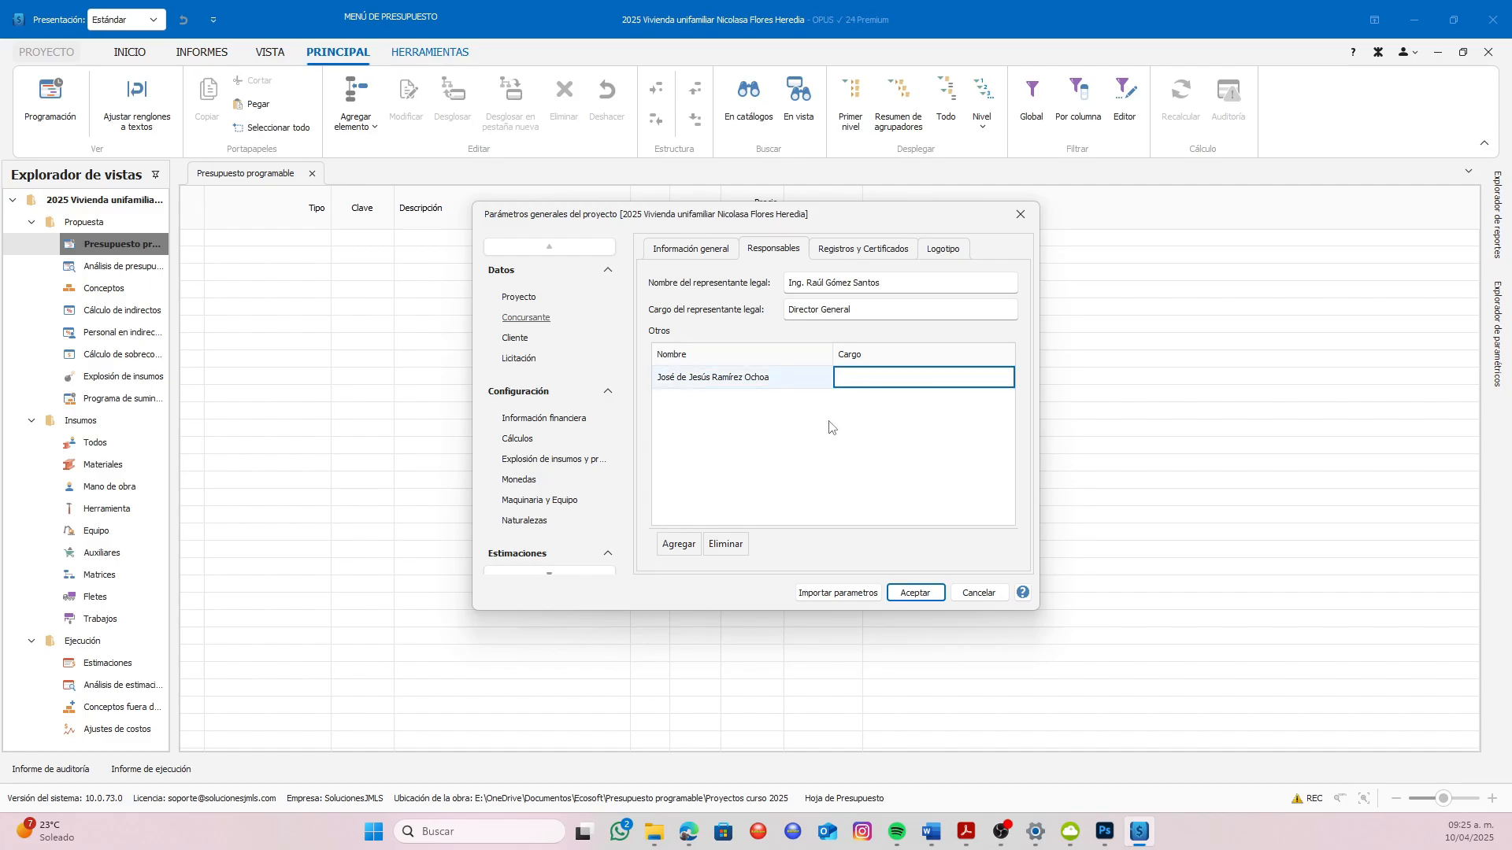
type("Administrador General")
Add an entry to the bidder's registrations and certificates, with the legal representative's title and full name as its description
left_click(851, 256)
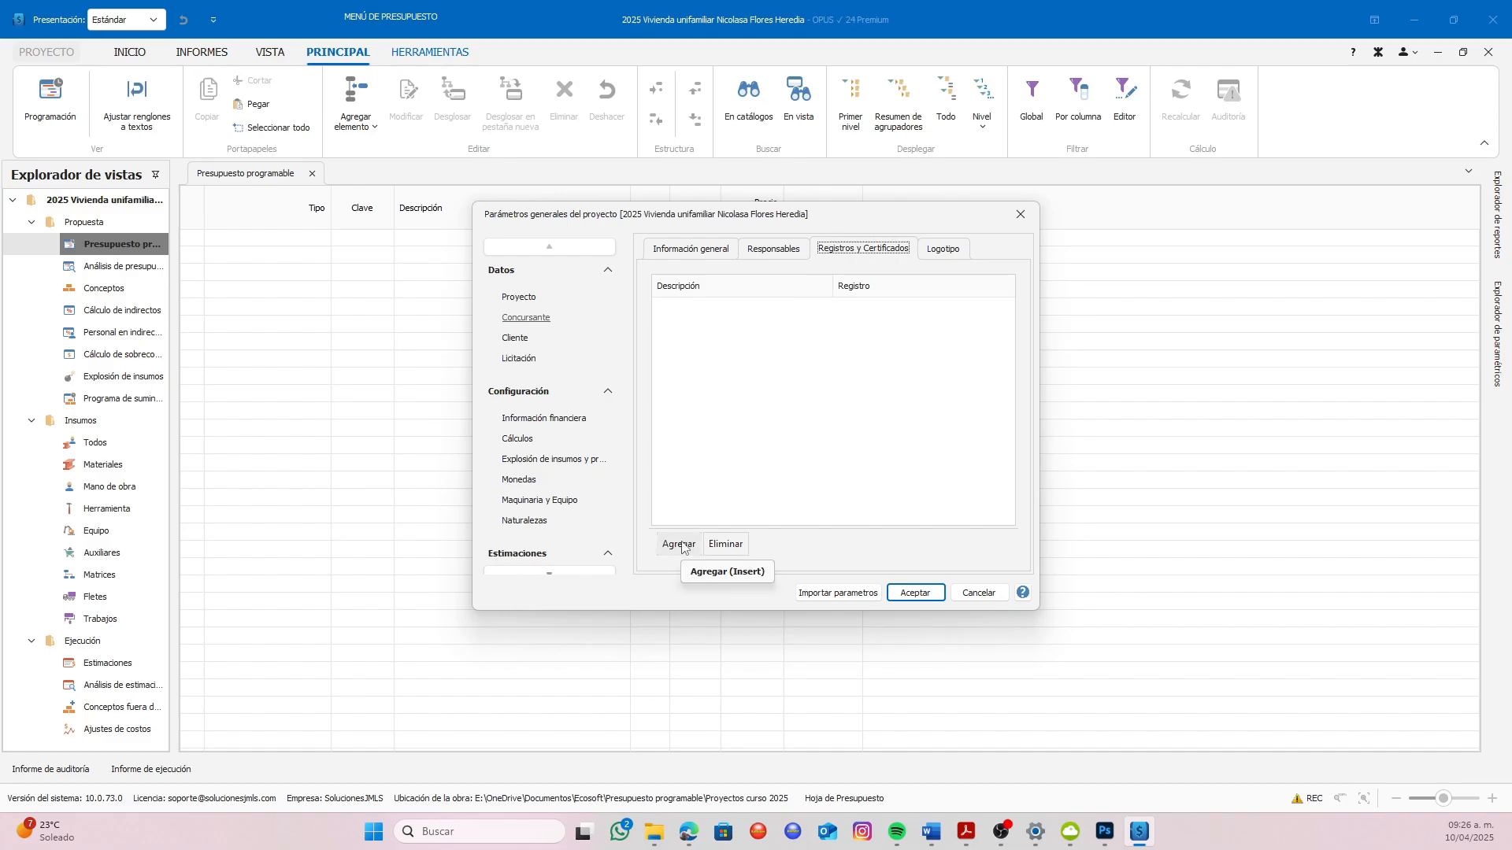
left_click(758, 251)
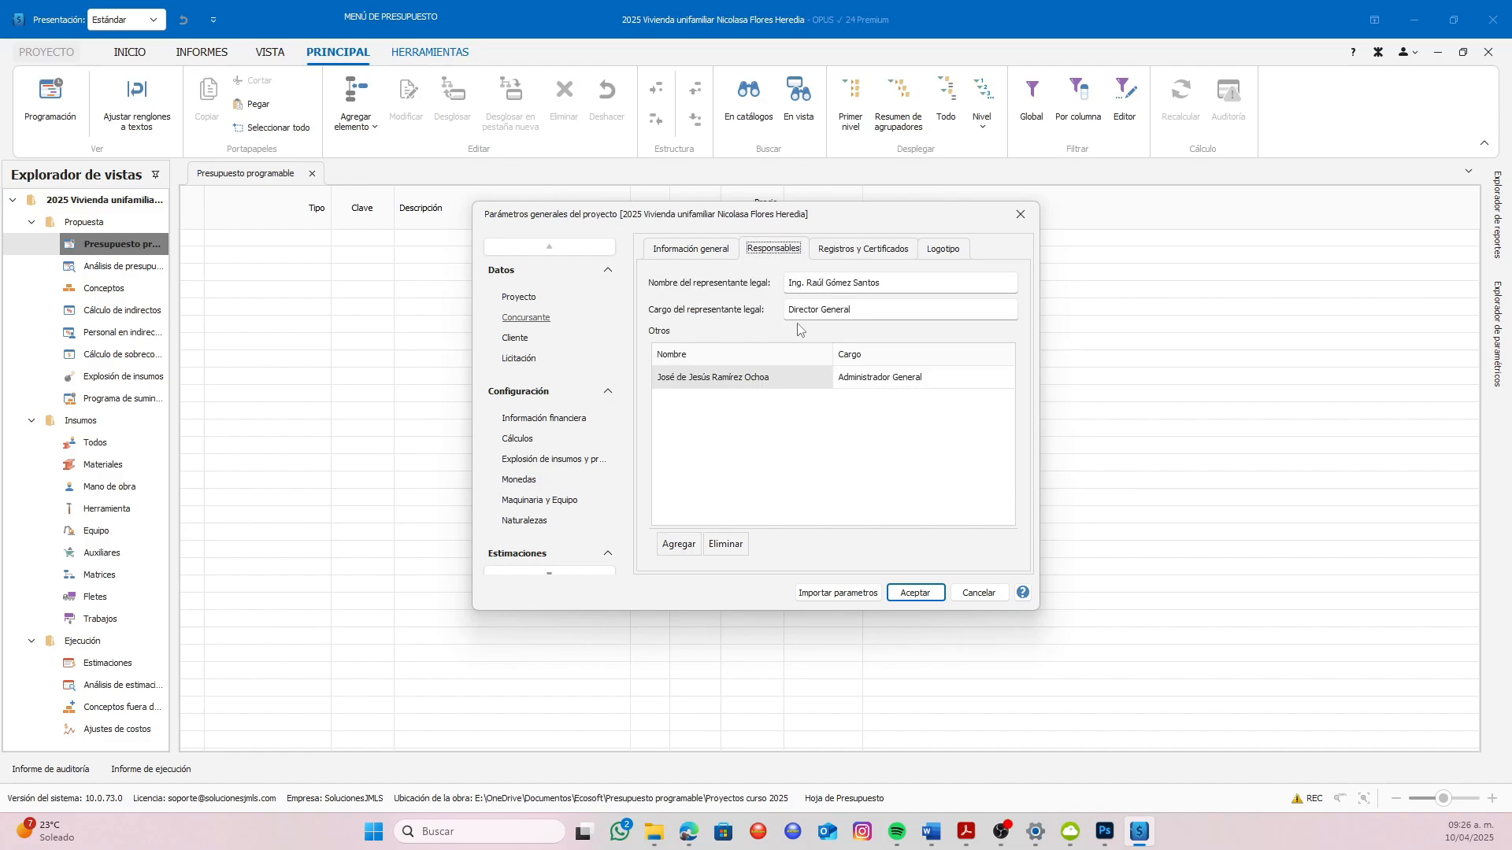
left_click(838, 252)
left_click(679, 544)
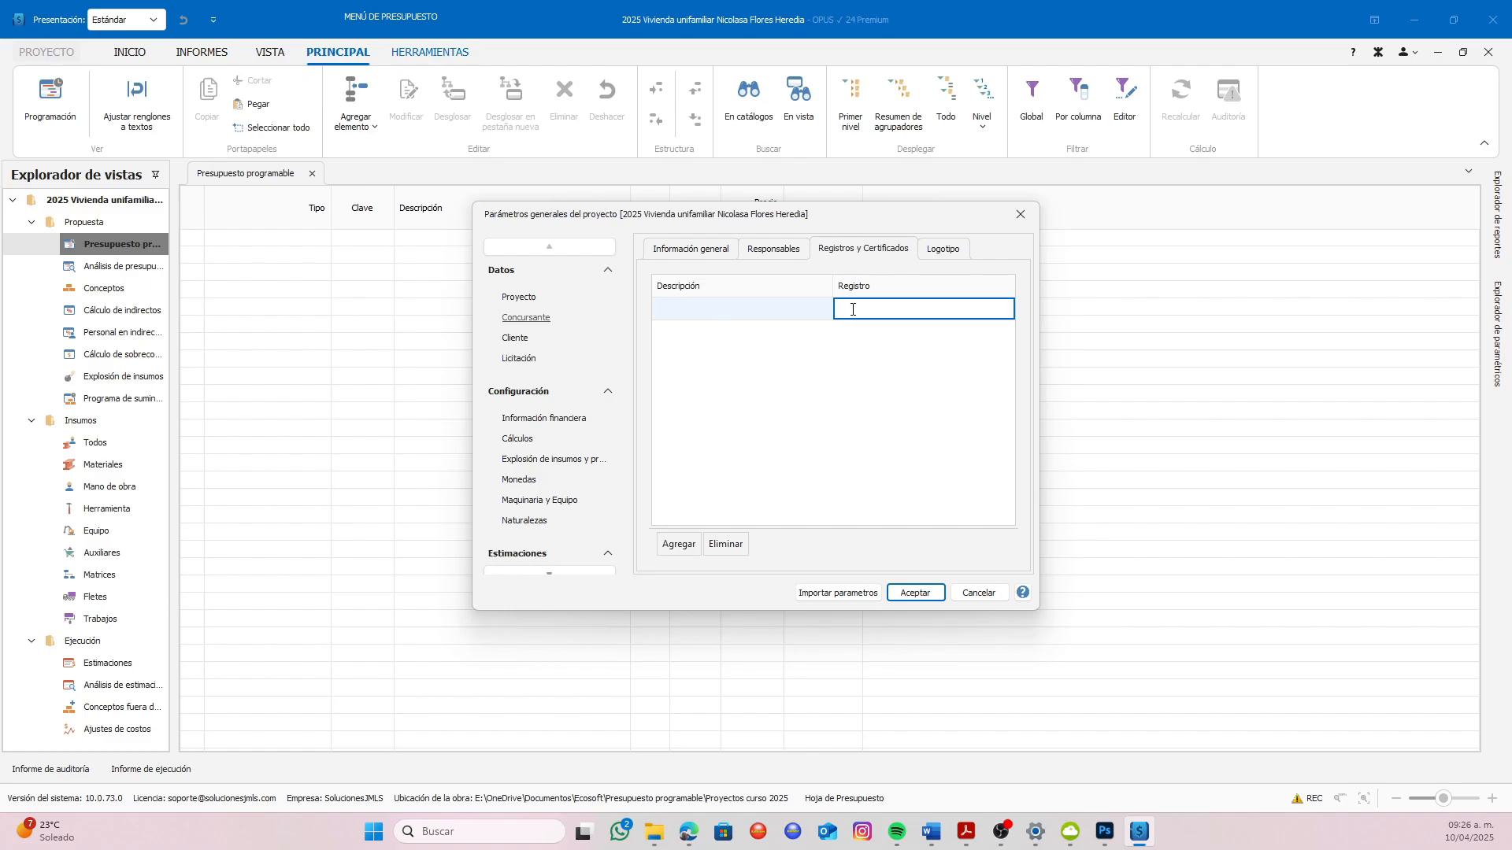
left_click(745, 309)
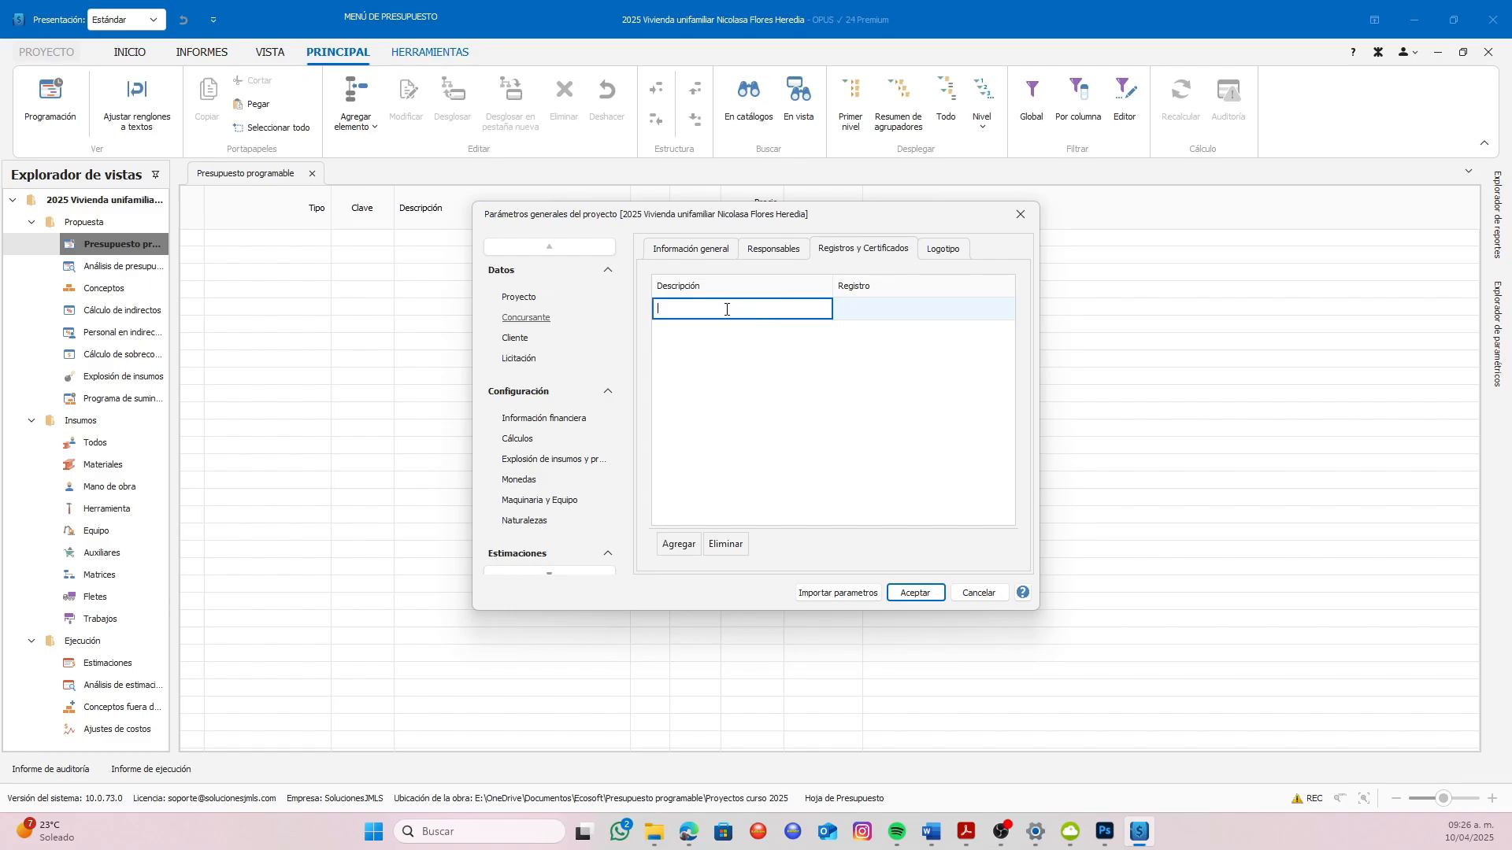
key("Tab")
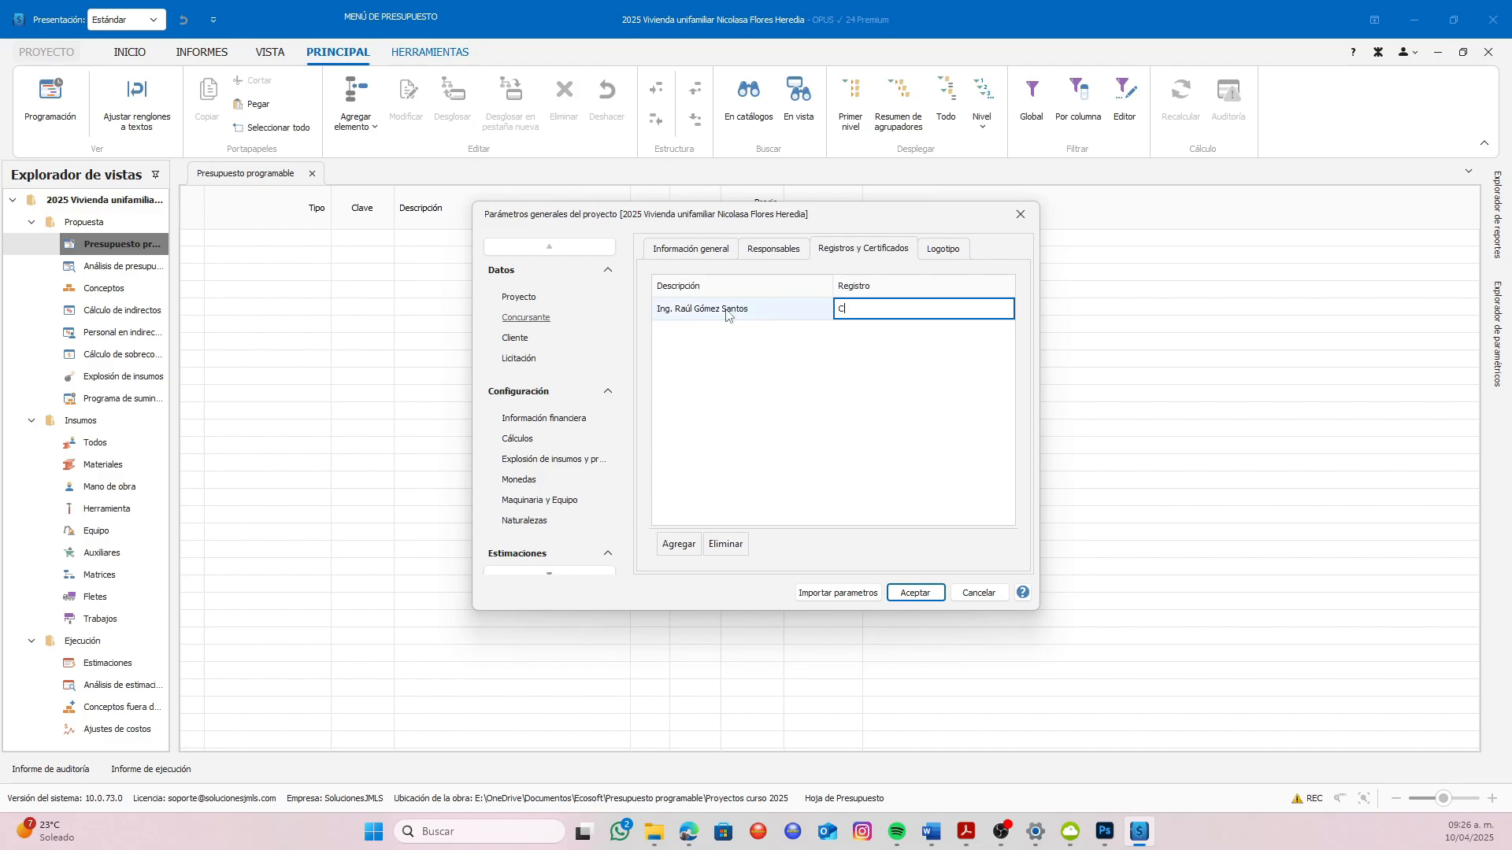
Add a second registration entry and copy the general administrator's full name from the responsible persons into its description
left_click(684, 543)
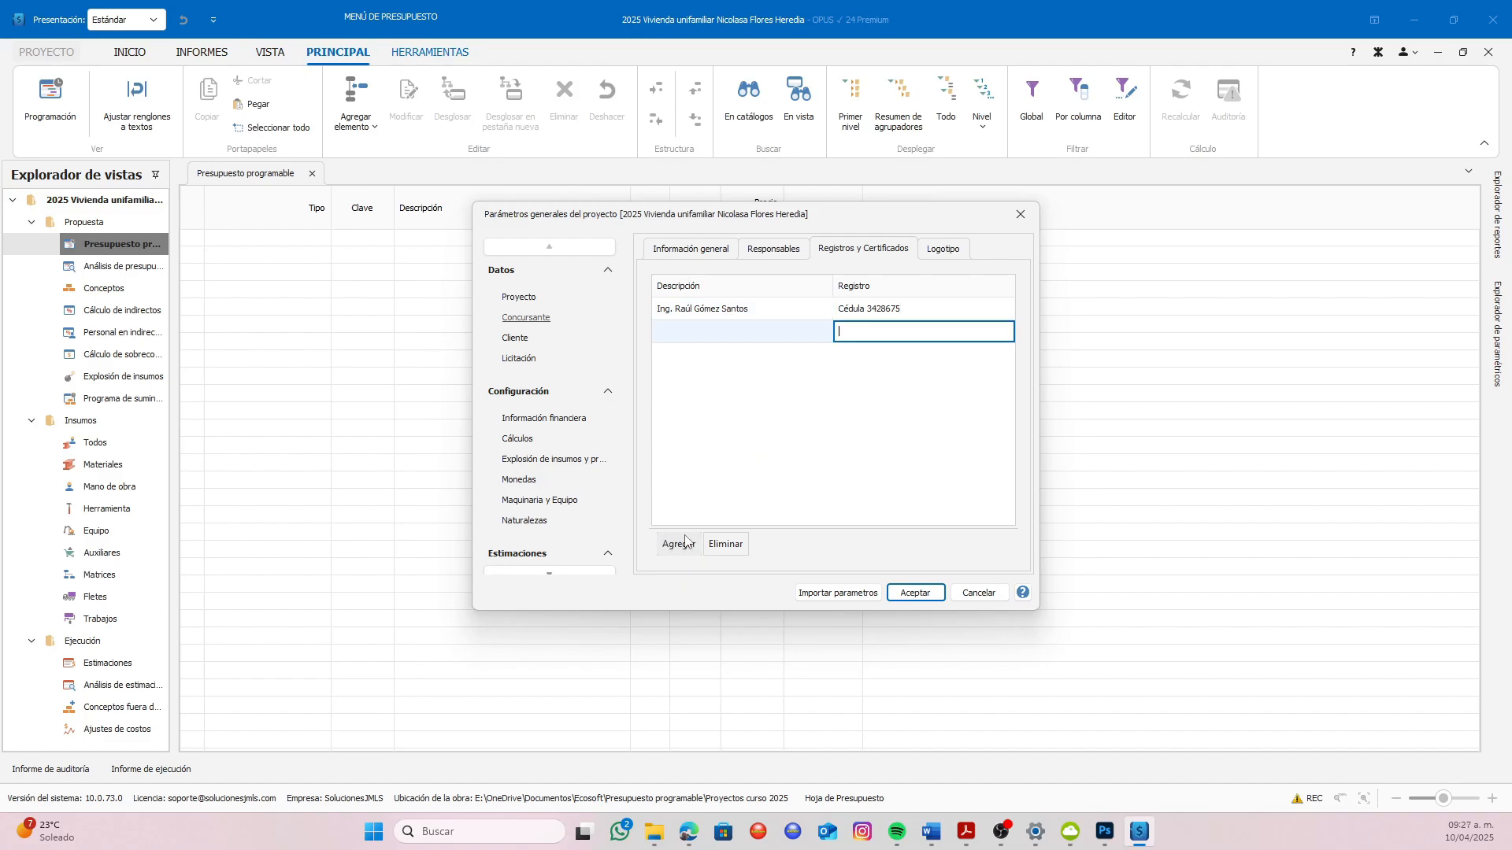
left_click(764, 250)
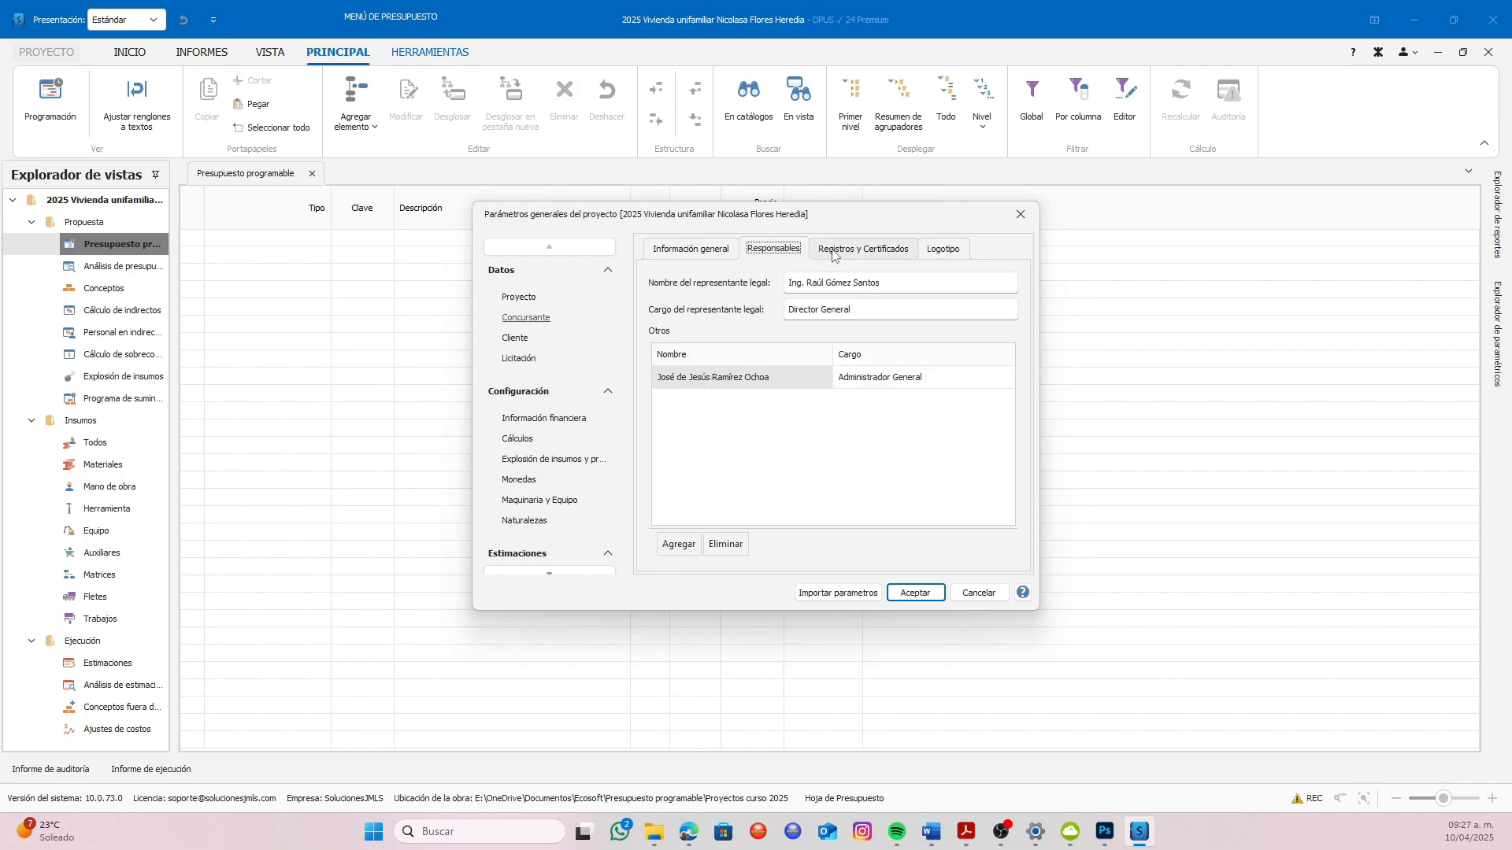
left_click(789, 371)
left_click_drag(771, 377, 655, 378)
key("ctrl+c")
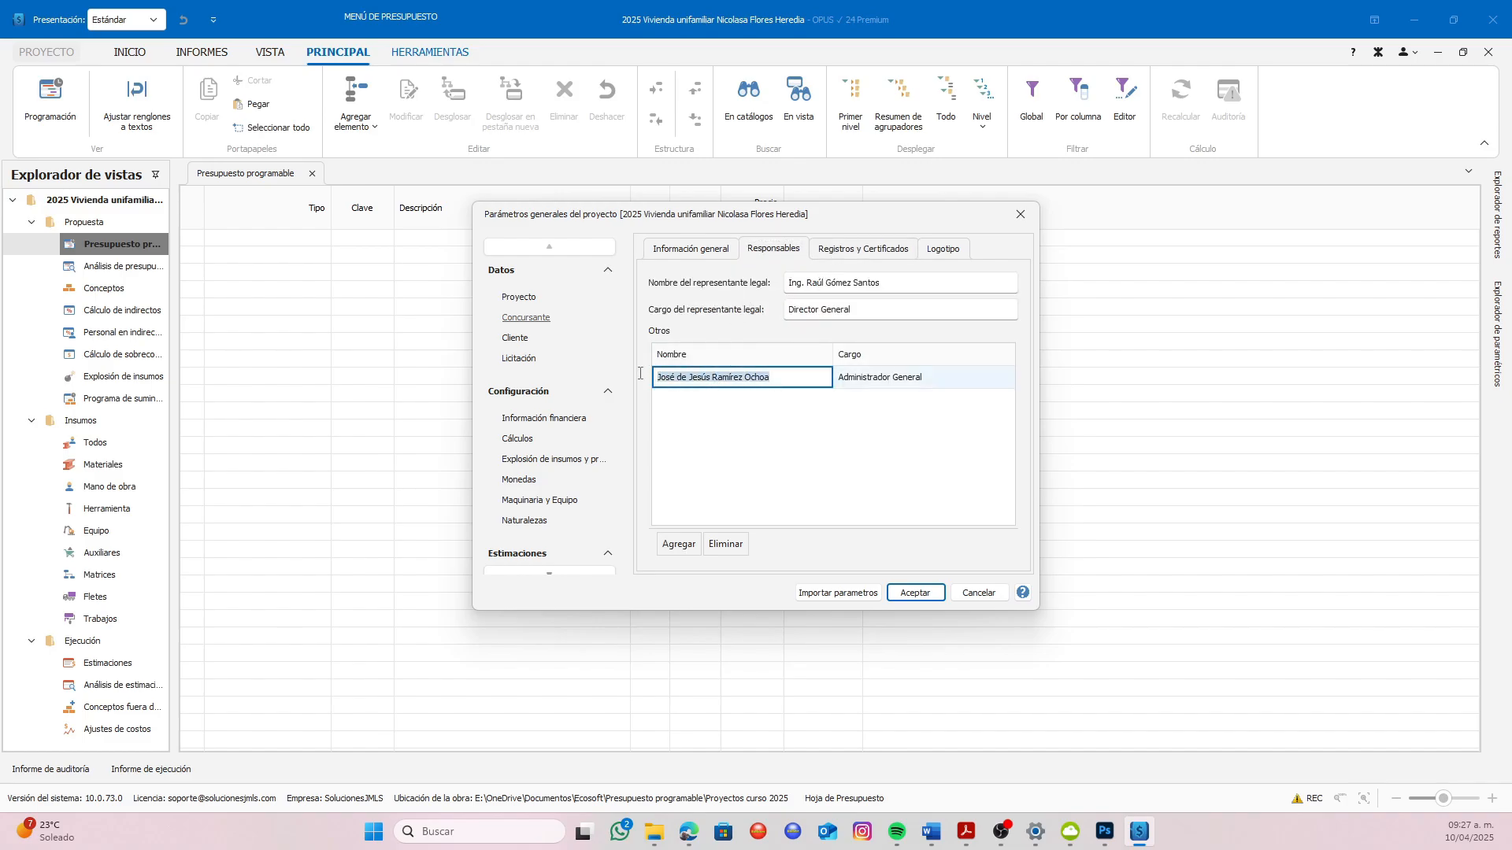
left_click(863, 249)
left_click(740, 334)
key("ctrl+v")
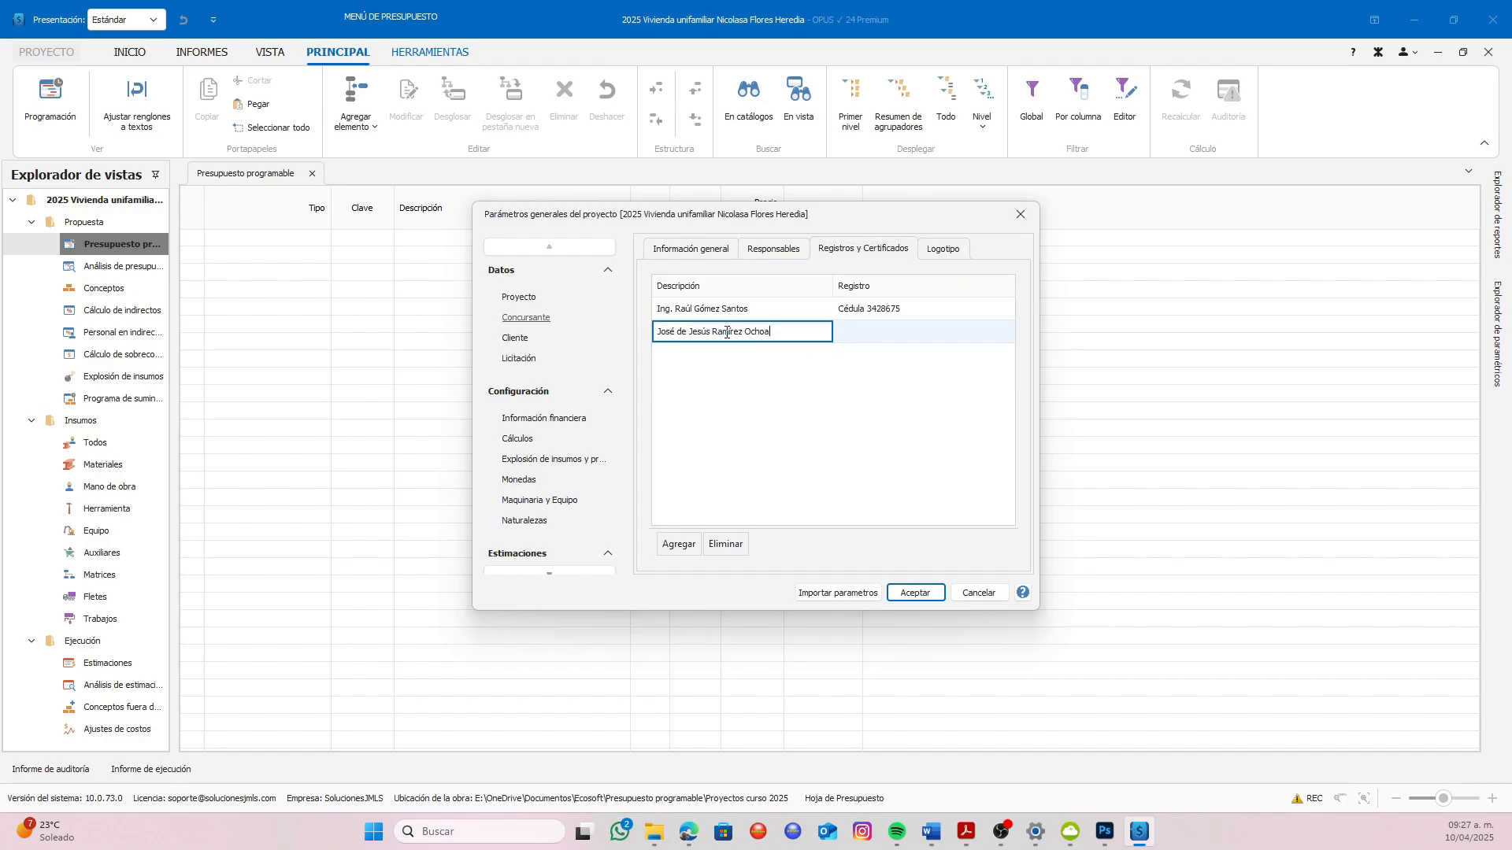
Enter "Cédula" followed by the professional licence number as the general administrator's registration
left_click(858, 335)
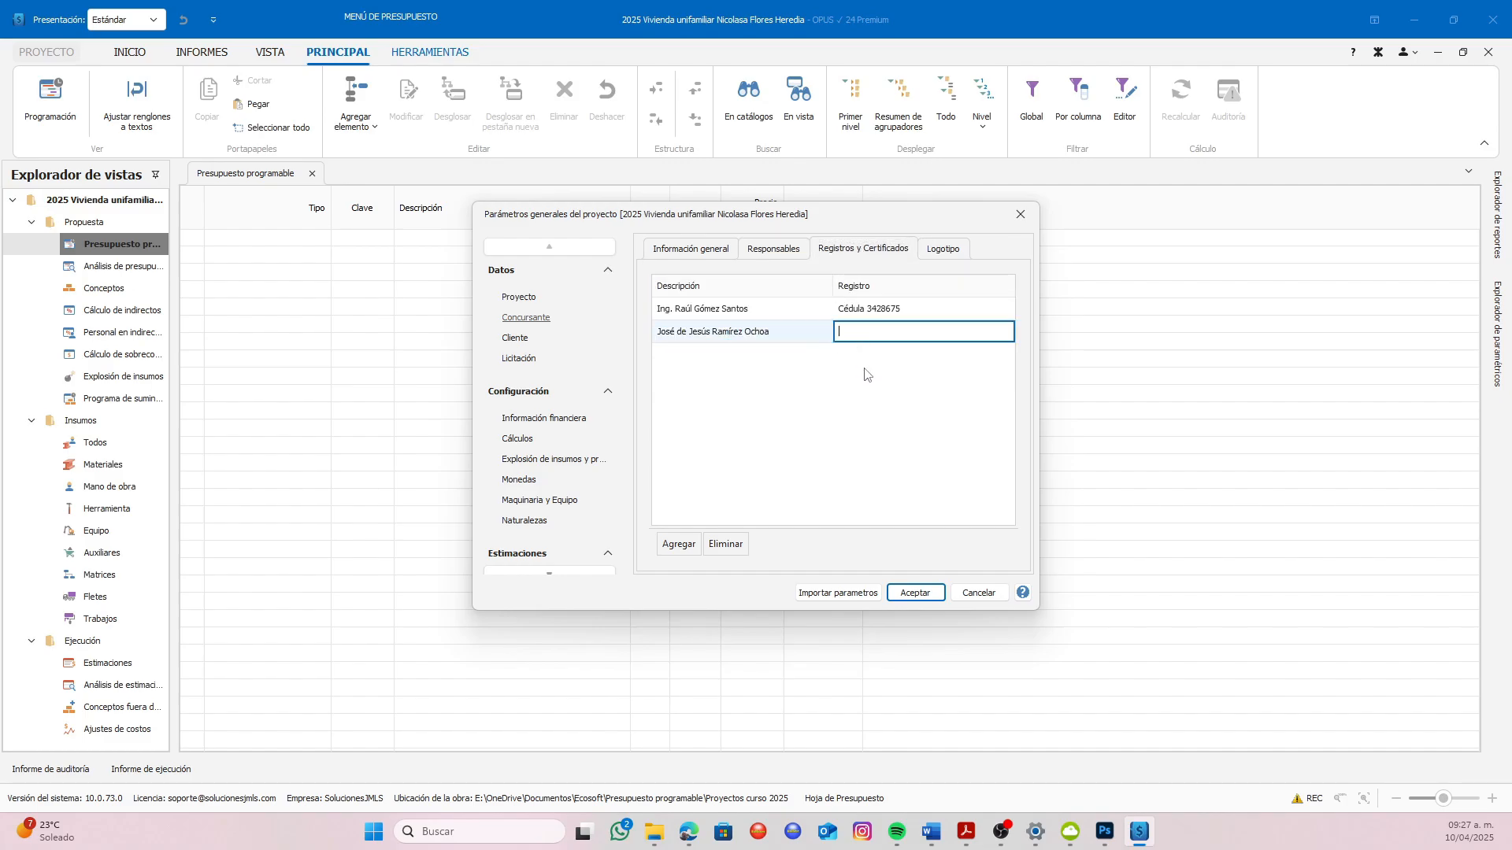
Attach the image logo.jpg from the desktop folder as the bidder's logo
left_click(939, 256)
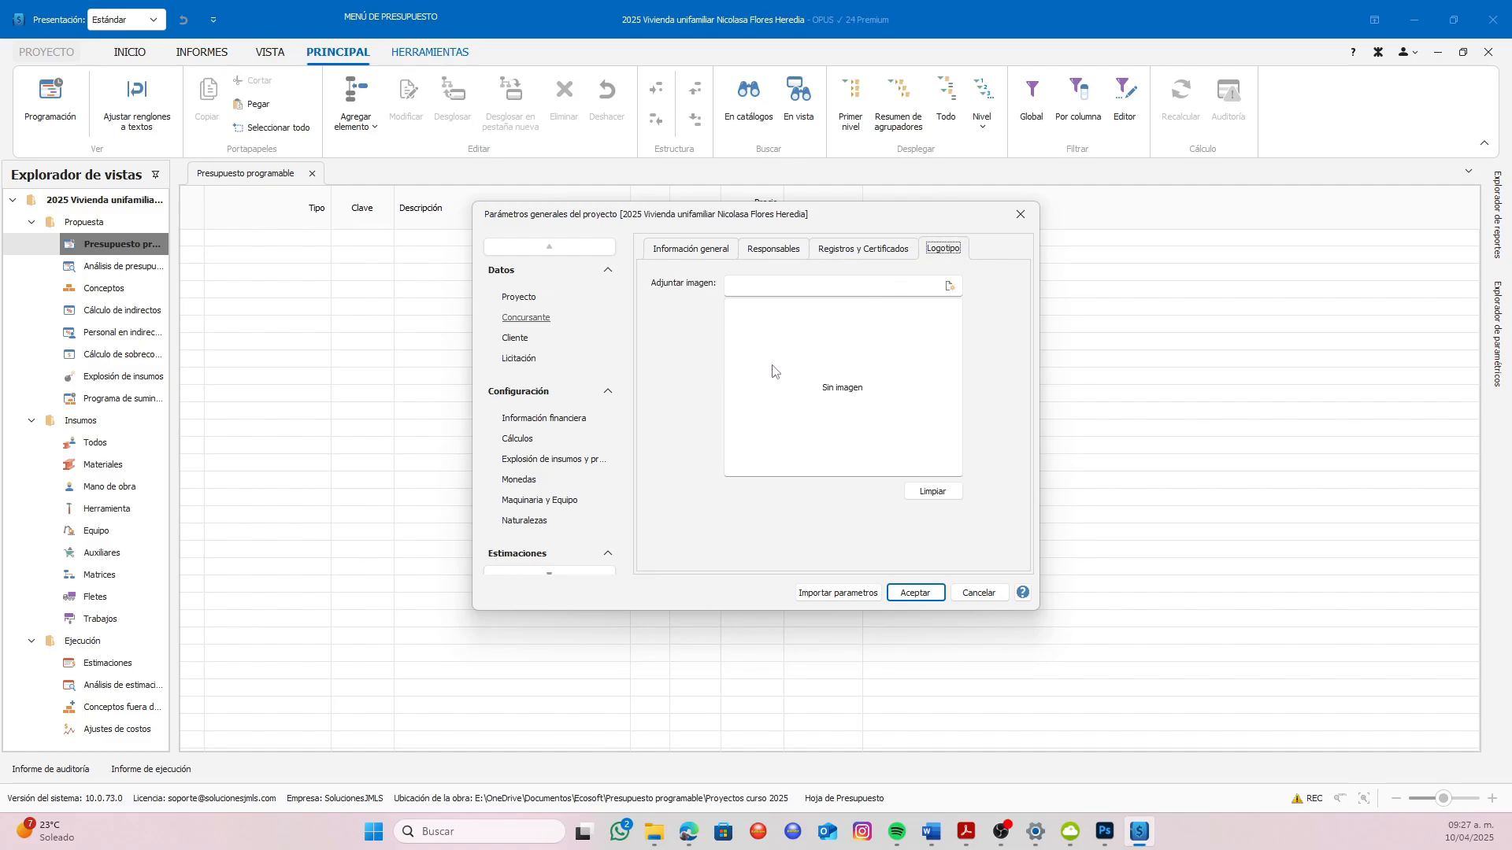
left_click(951, 286)
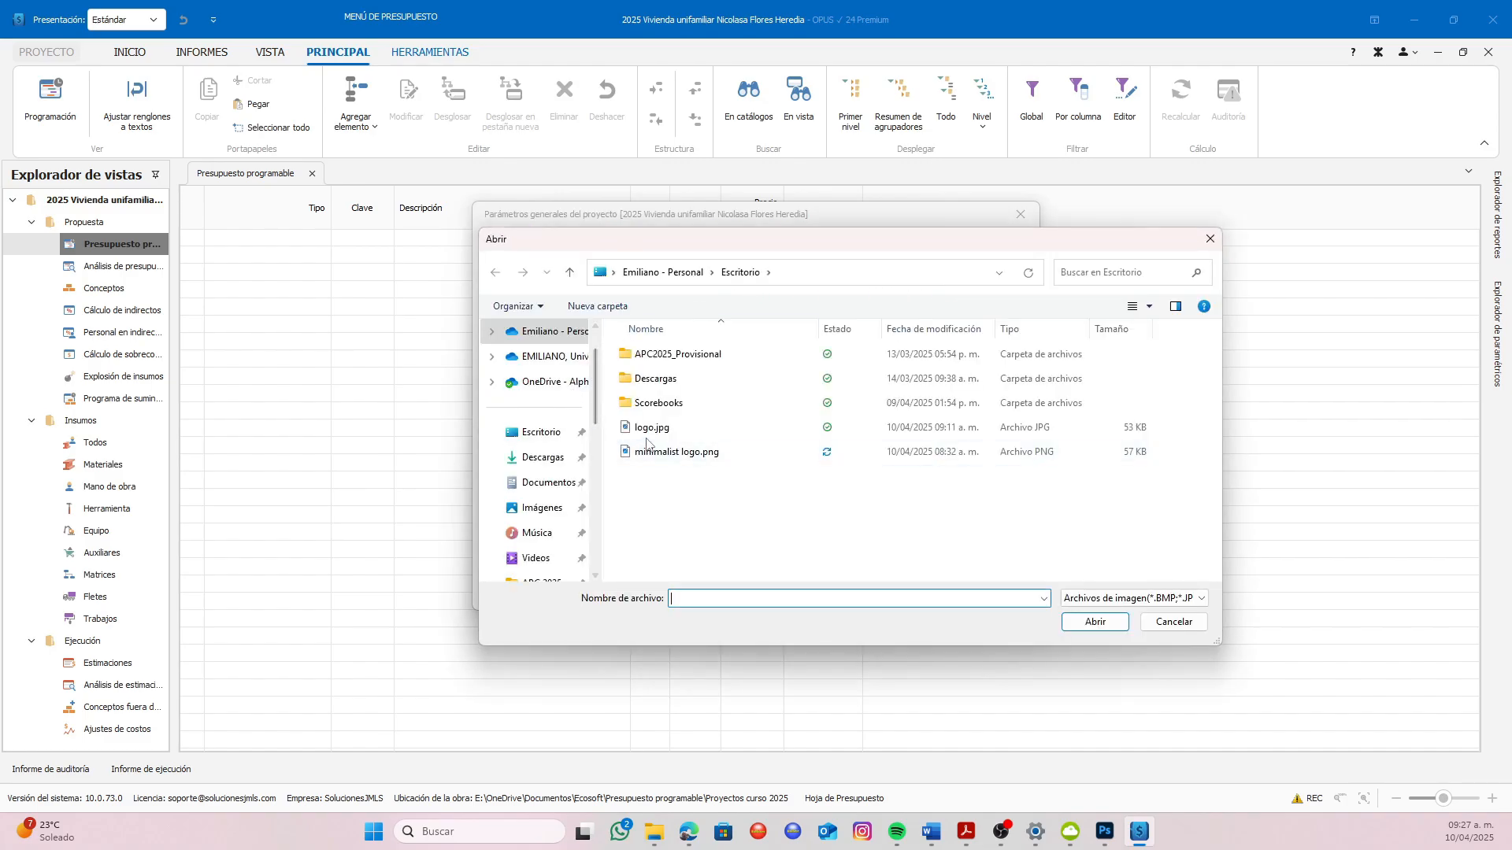
left_click(650, 427)
left_click(1091, 622)
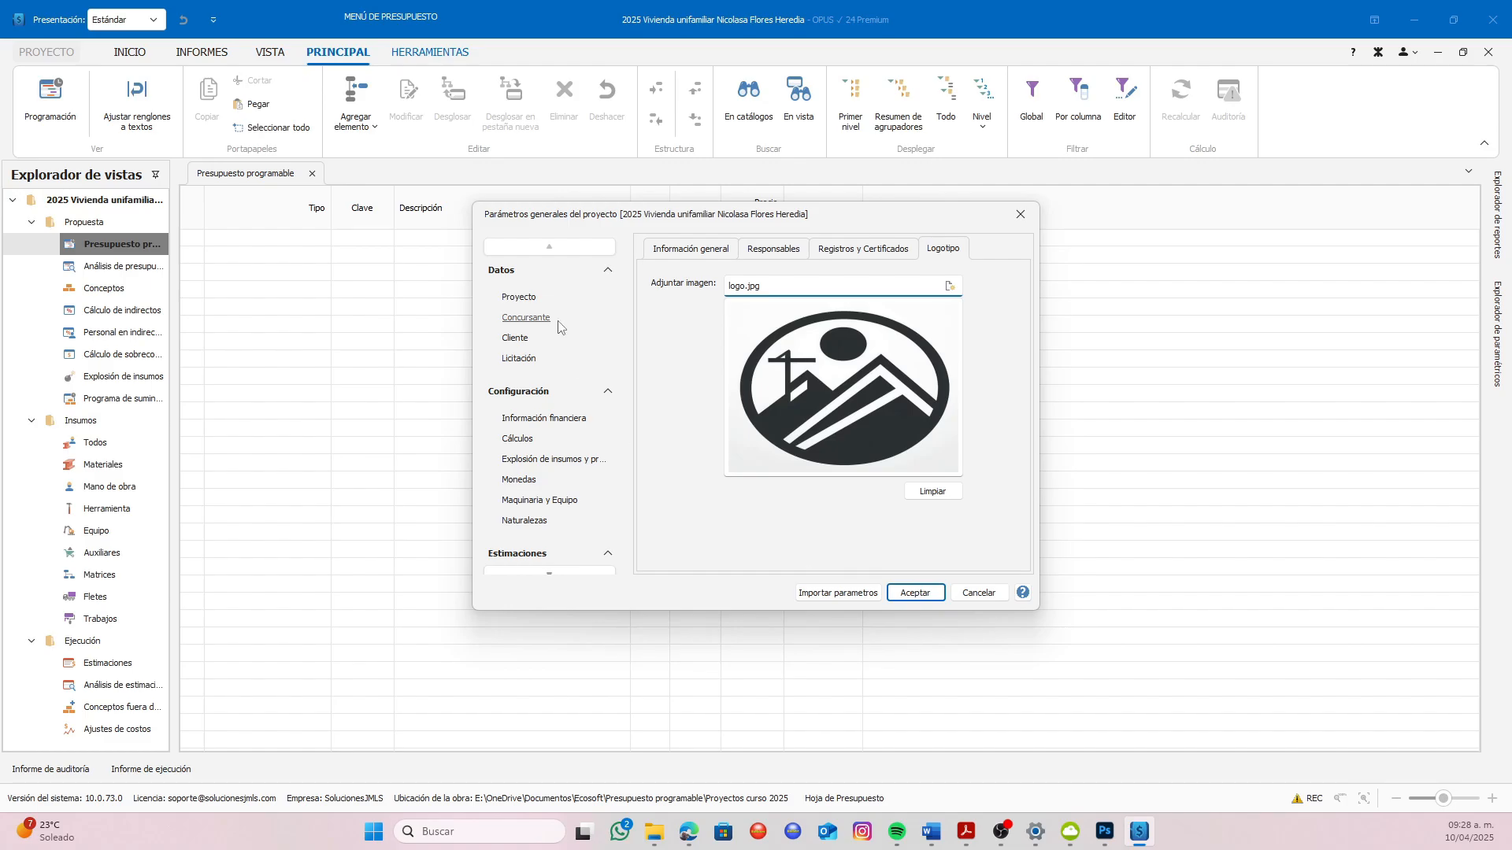
Enter the client's full name in the client's general information after checking it against the project data
left_click(517, 340)
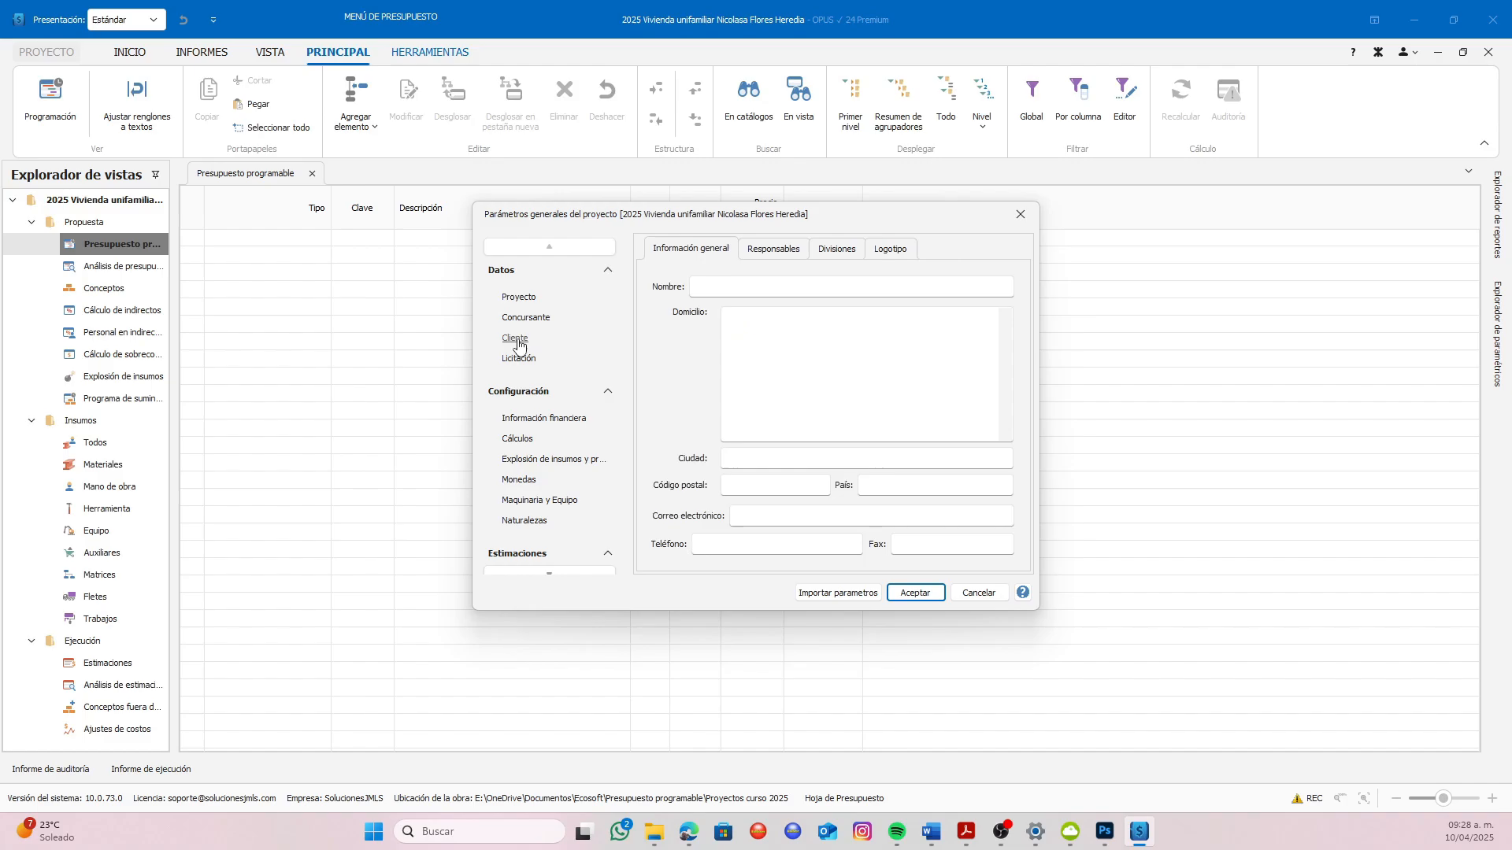
left_click(723, 289)
left_click(529, 299)
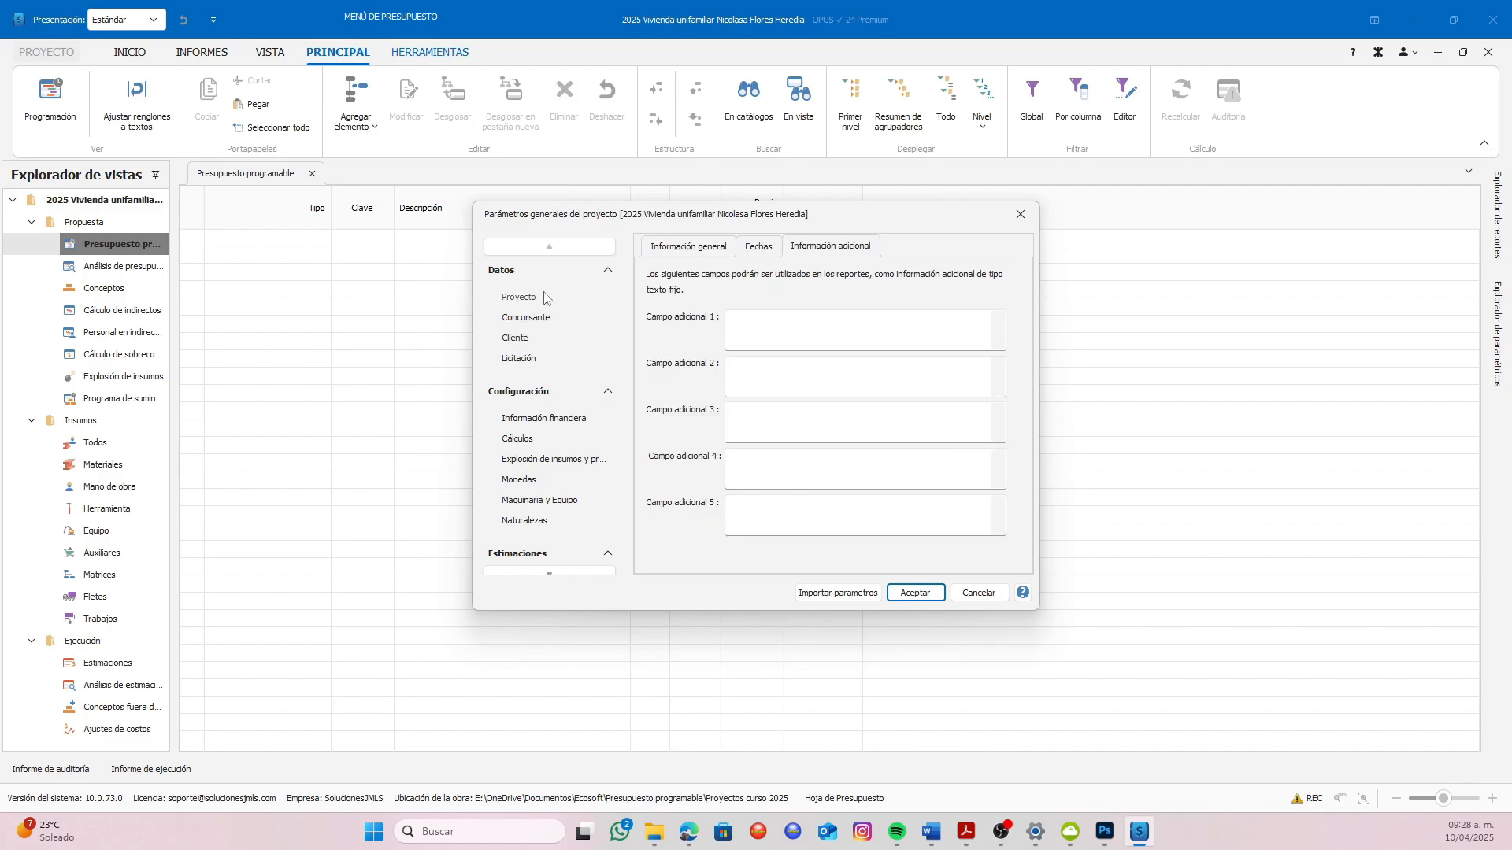
left_click(687, 247)
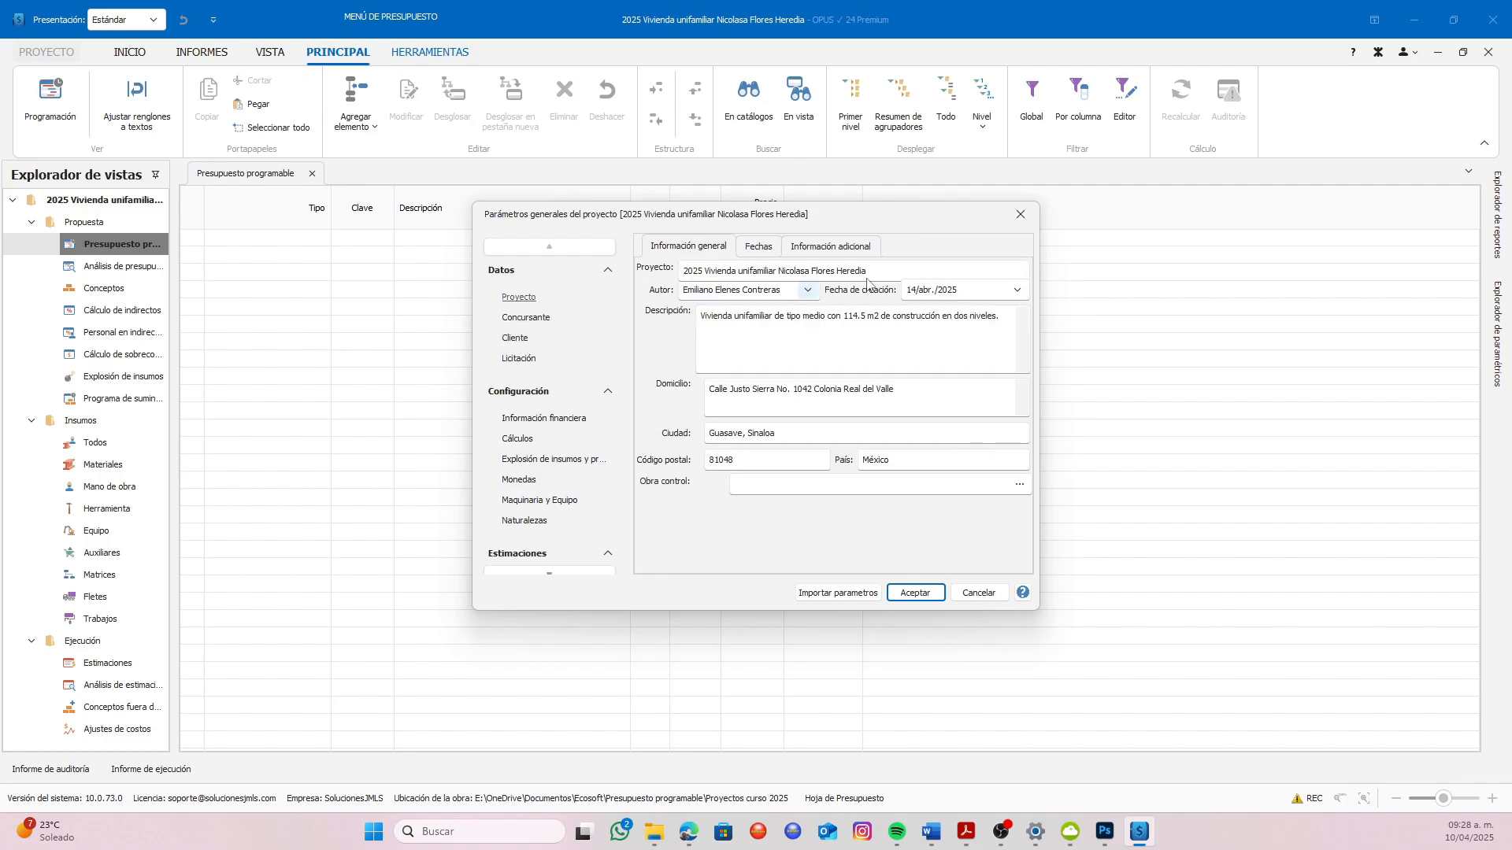
left_click(519, 341)
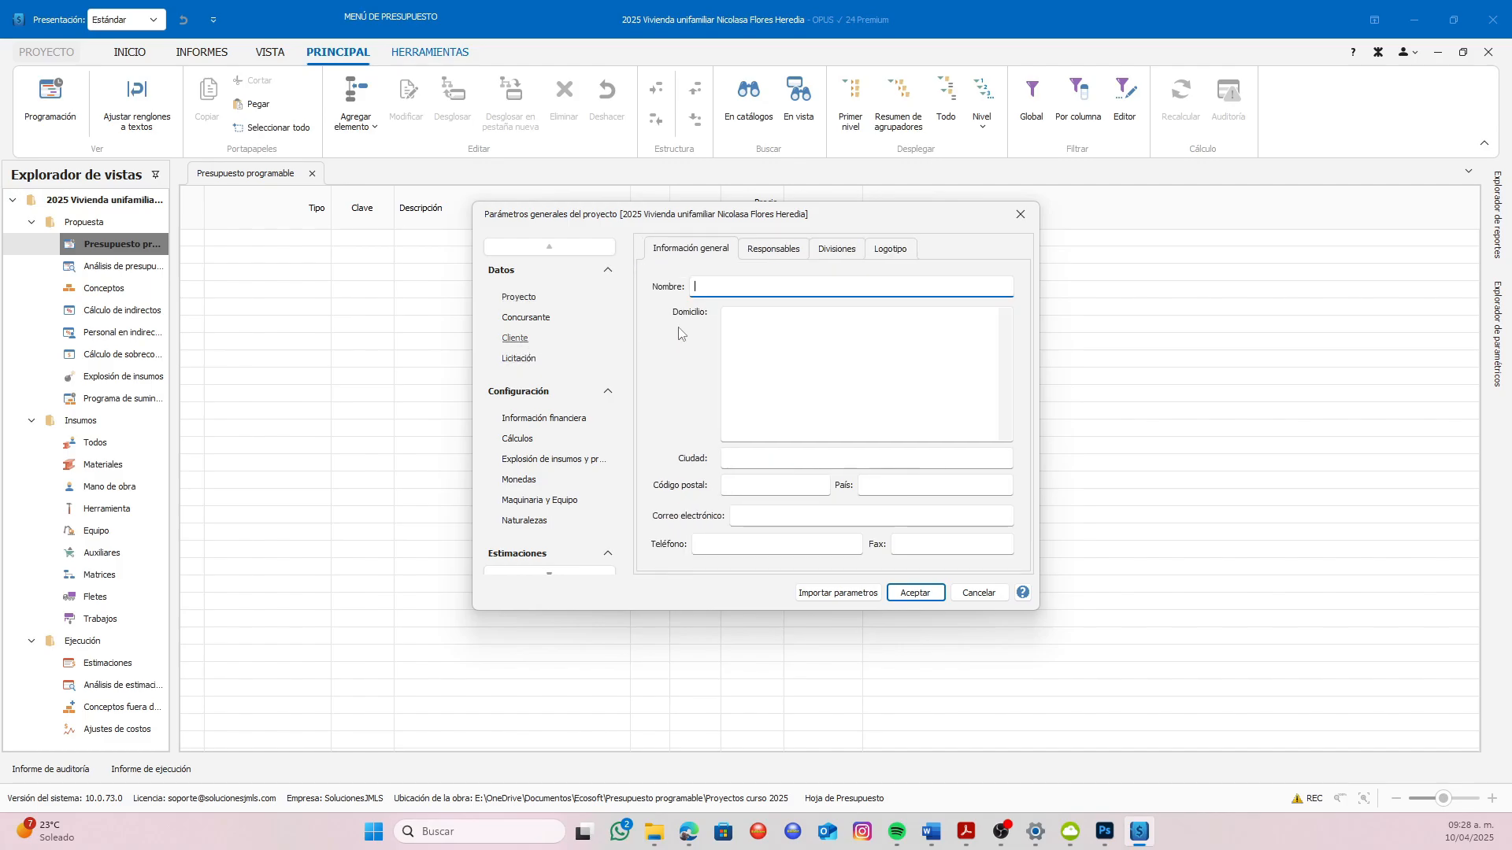
left_click(728, 287)
Fill in the client's street address
left_click(745, 330)
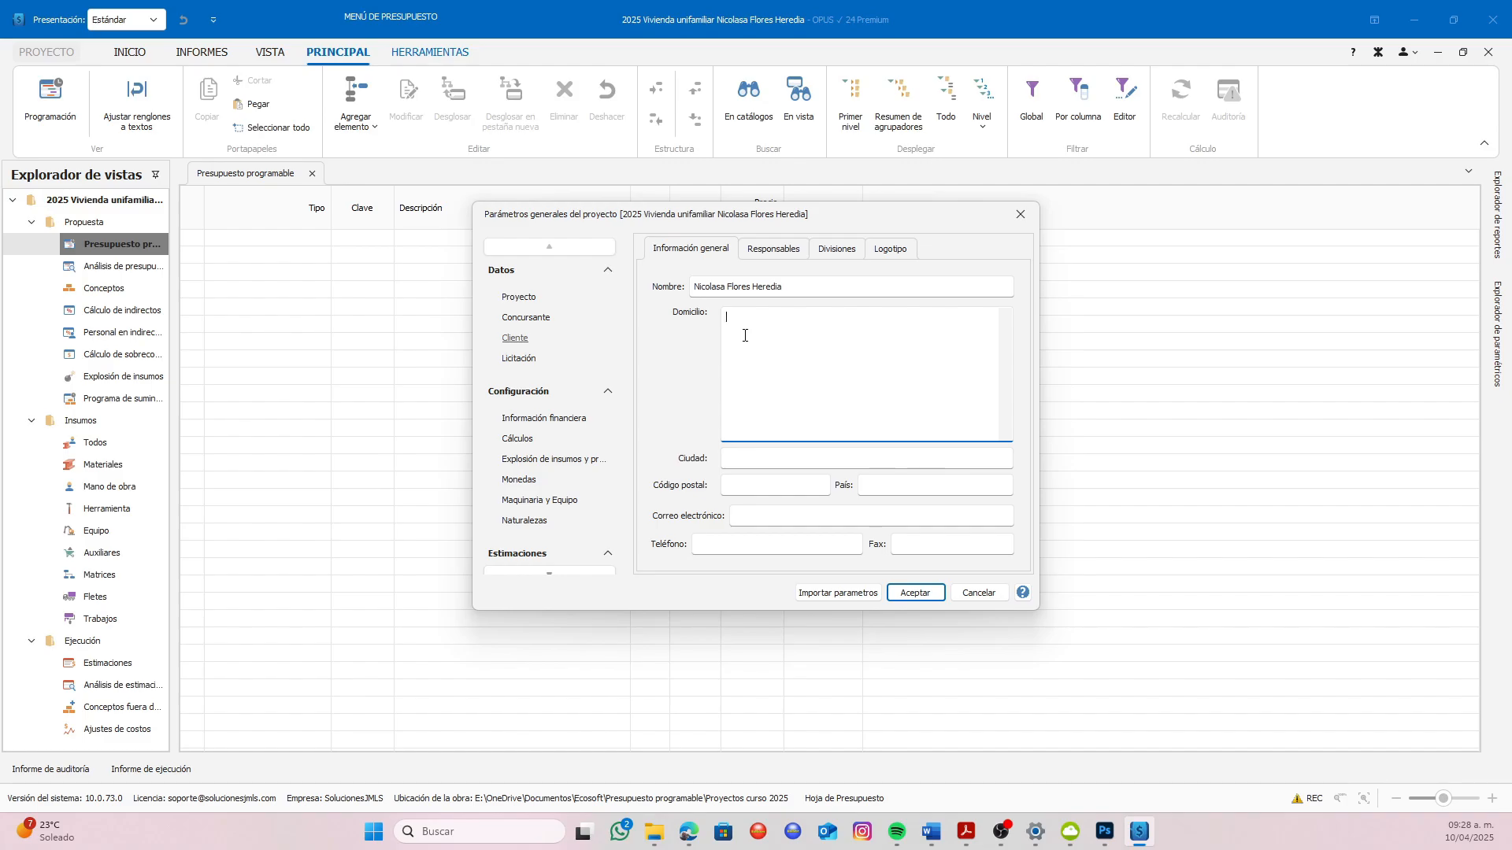
Fill in the client's city and postal code, and set the country to México
left_click(743, 459)
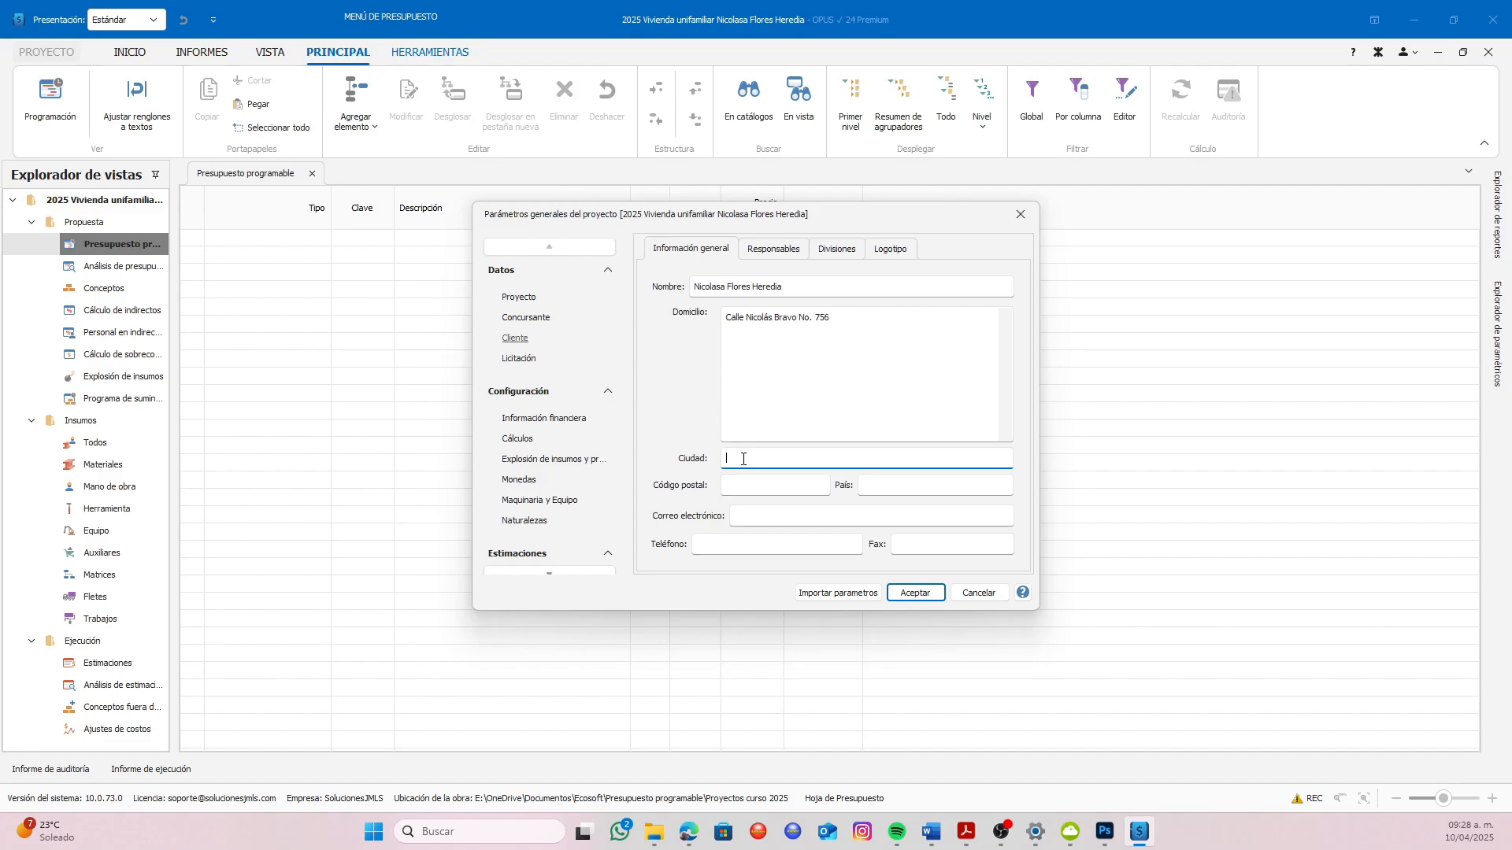
type("Guasave, Sinaloa")
left_click(745, 482)
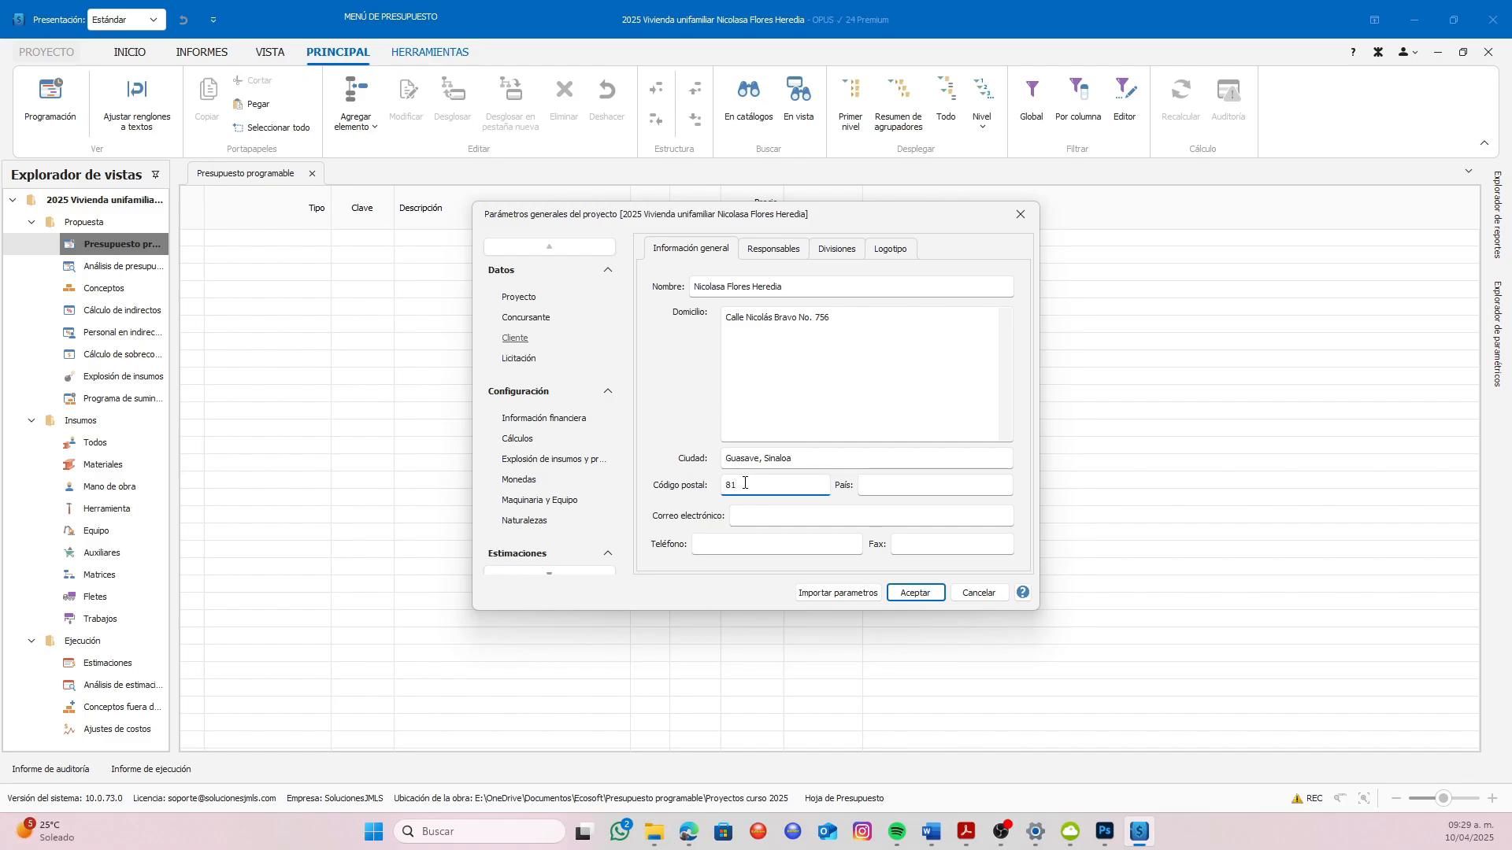
type("81125")
left_click(882, 484)
type("México")
Fill in the client's e-mail address and phone number
left_click(770, 515)
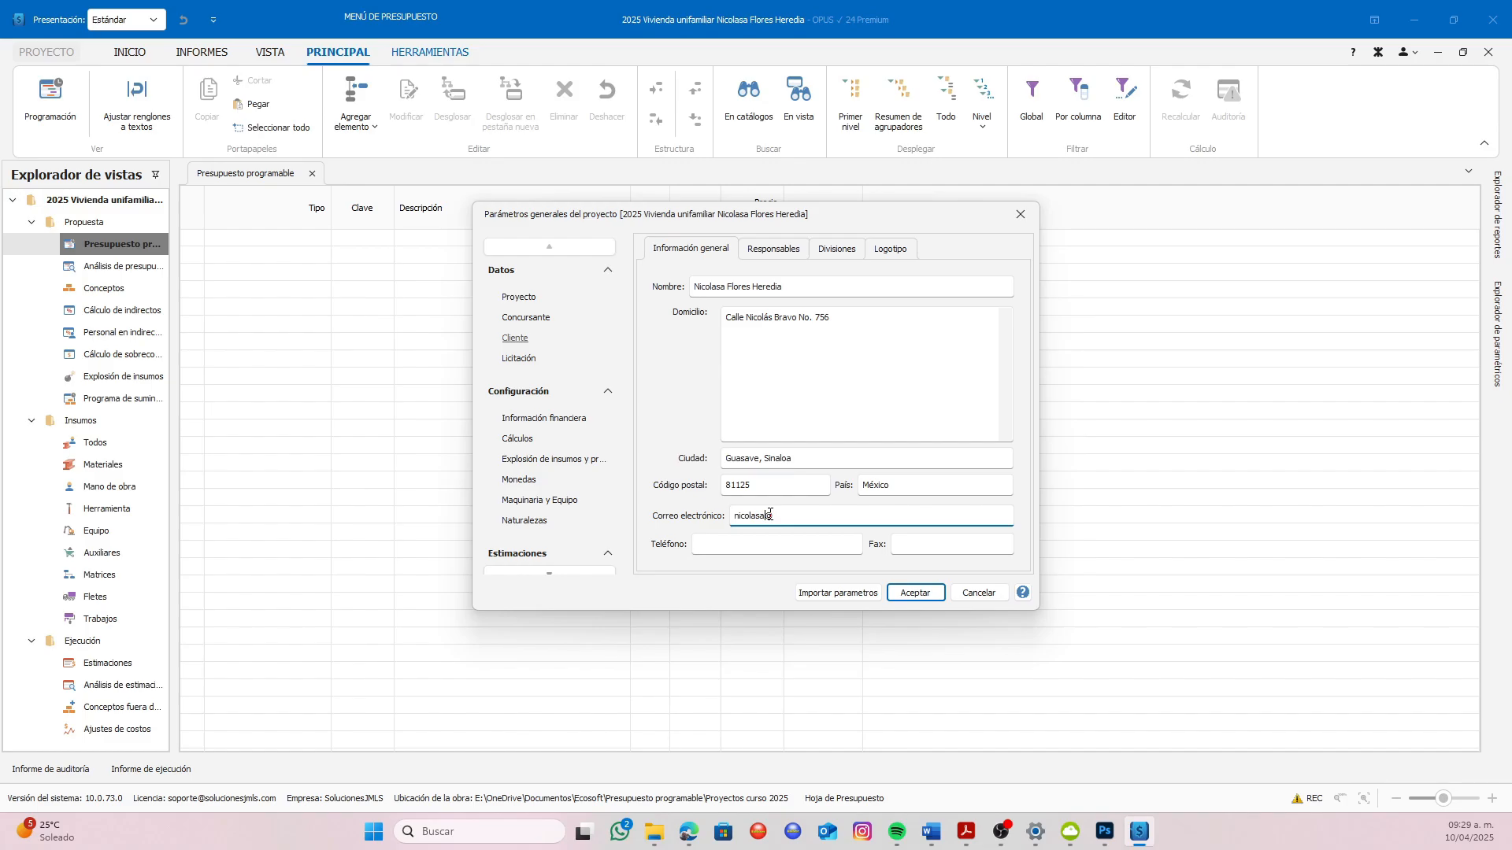
left_click(751, 541)
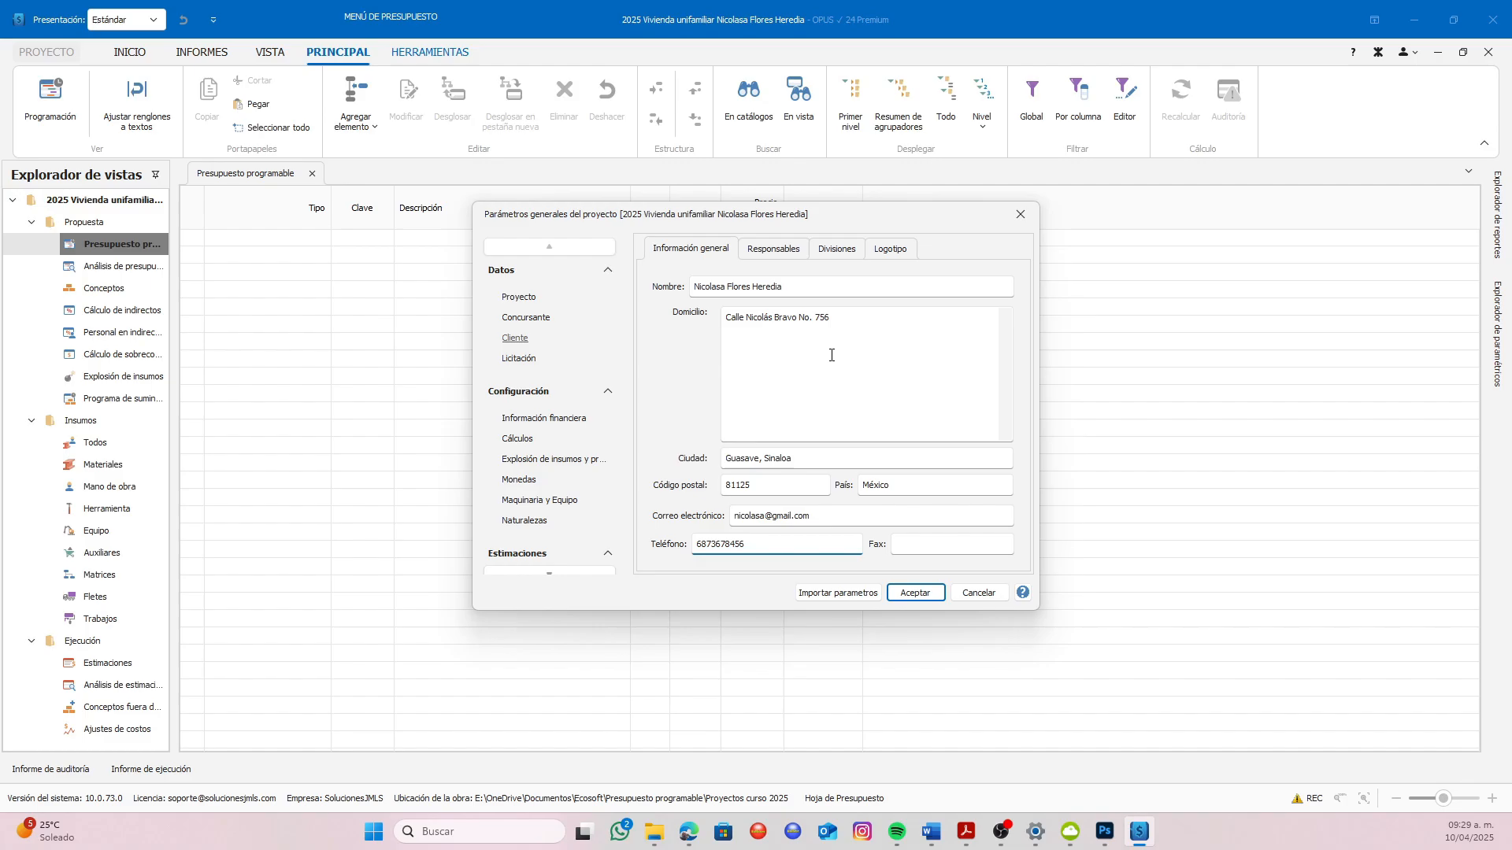
Review the client's responsible persons, divisions and logo sections, and return to the client's general information
left_click(781, 253)
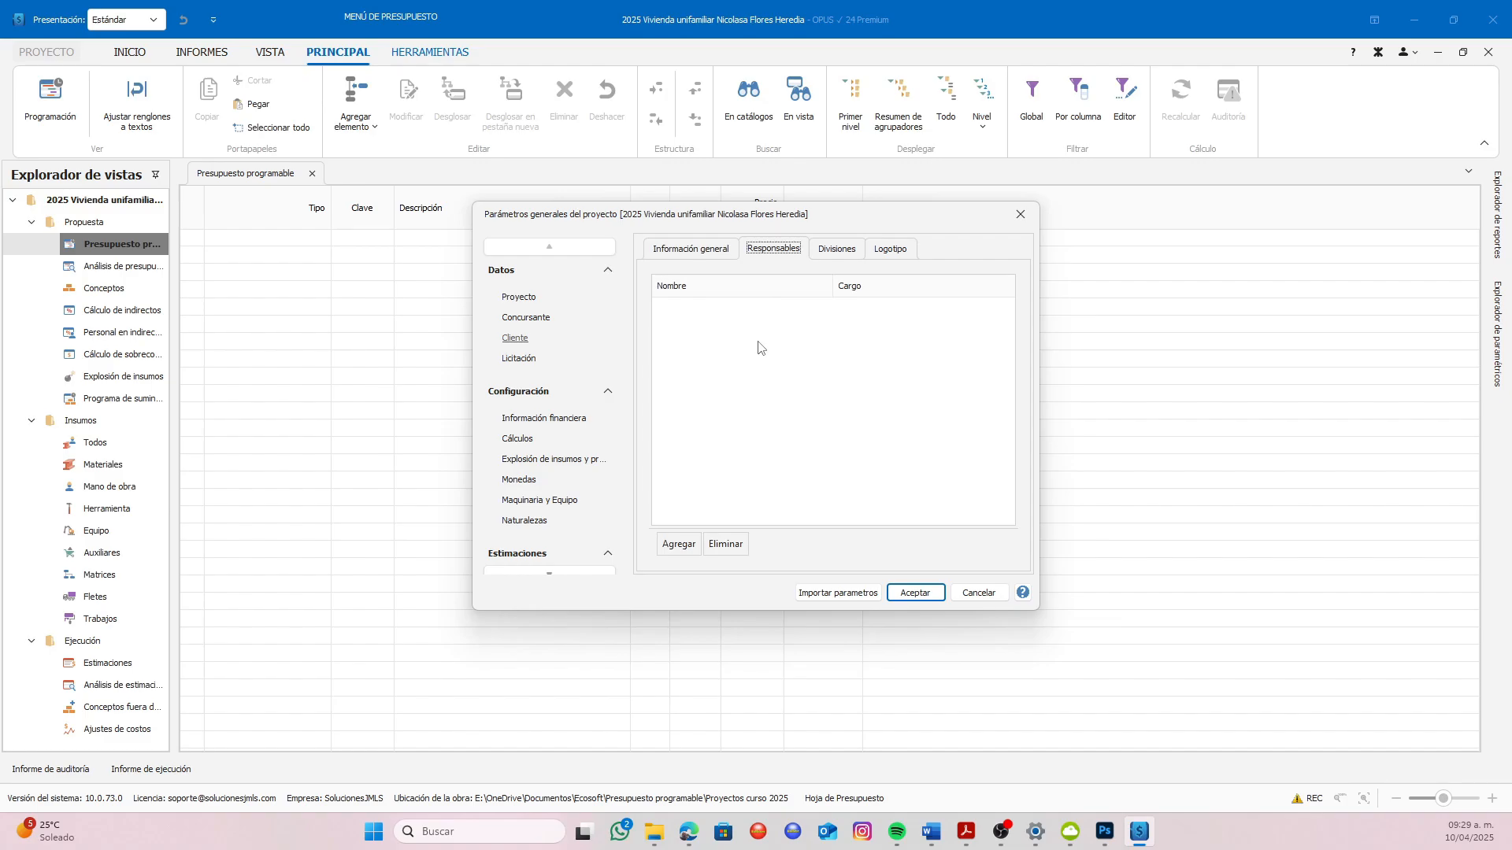
left_click(693, 250)
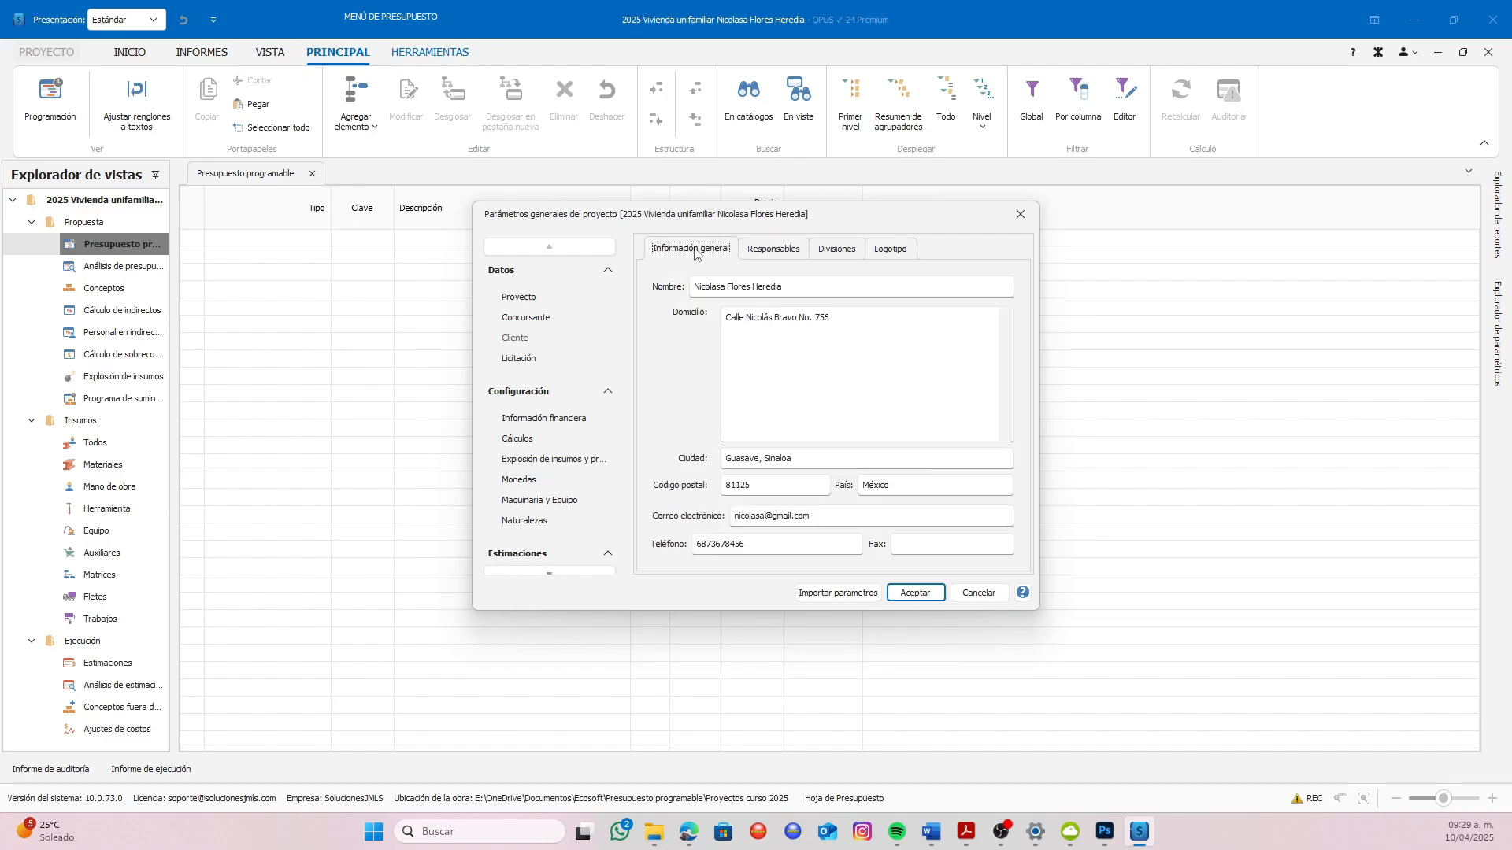
left_click(759, 252)
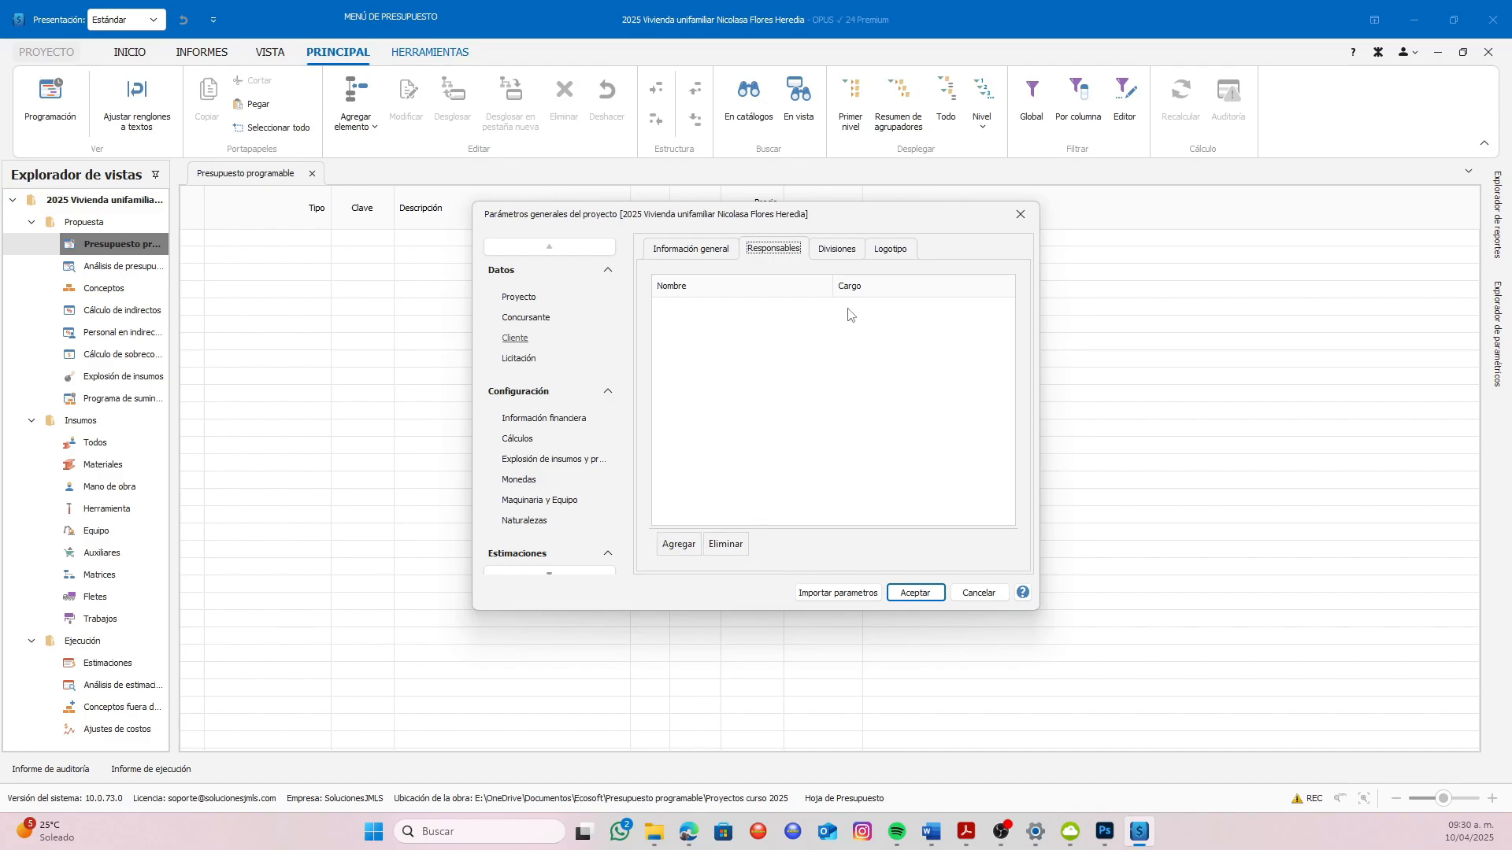
left_click(847, 251)
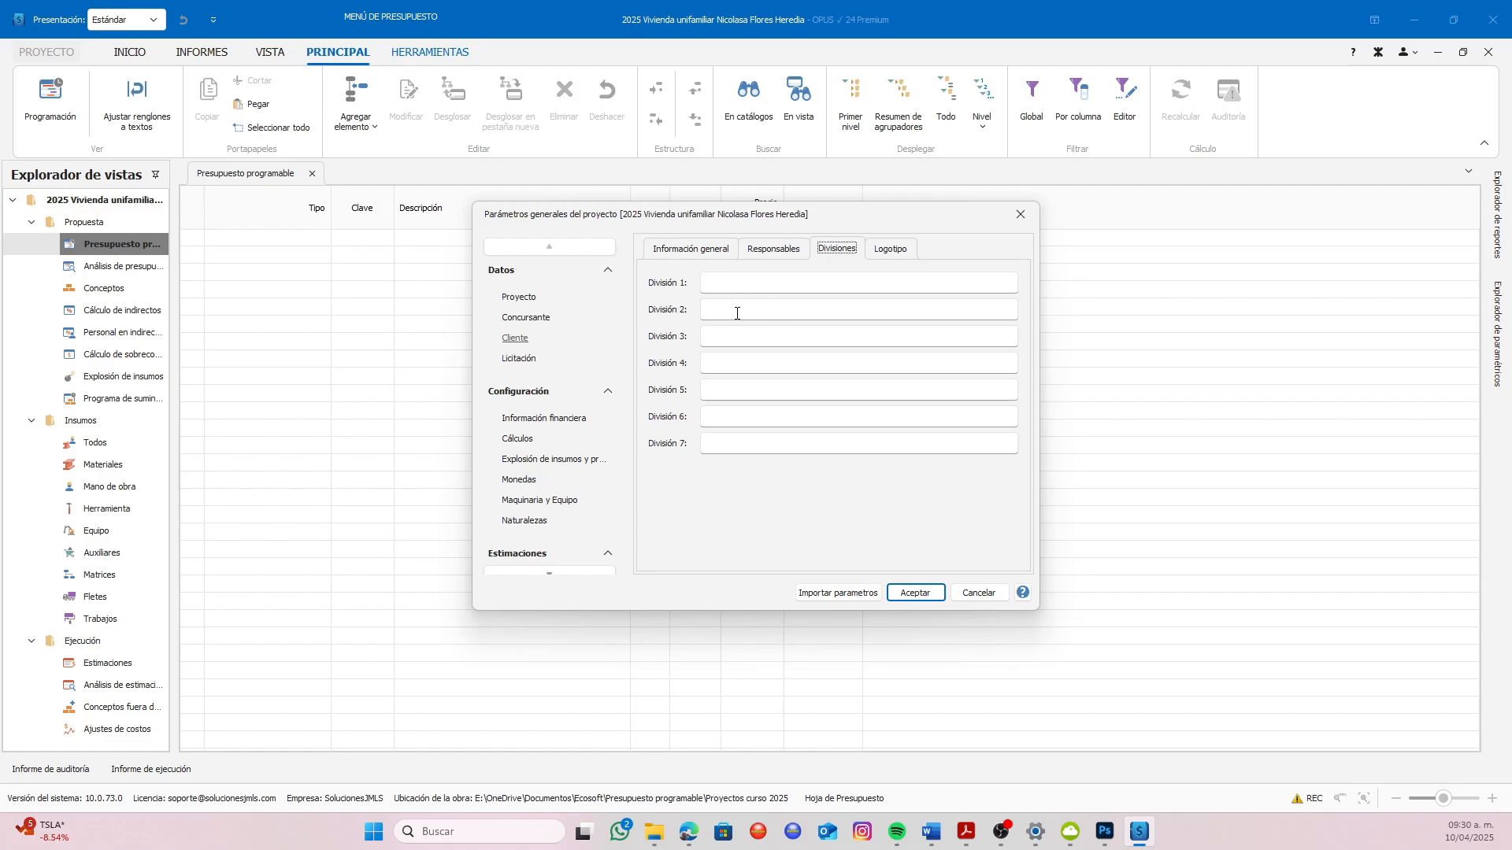
left_click(887, 251)
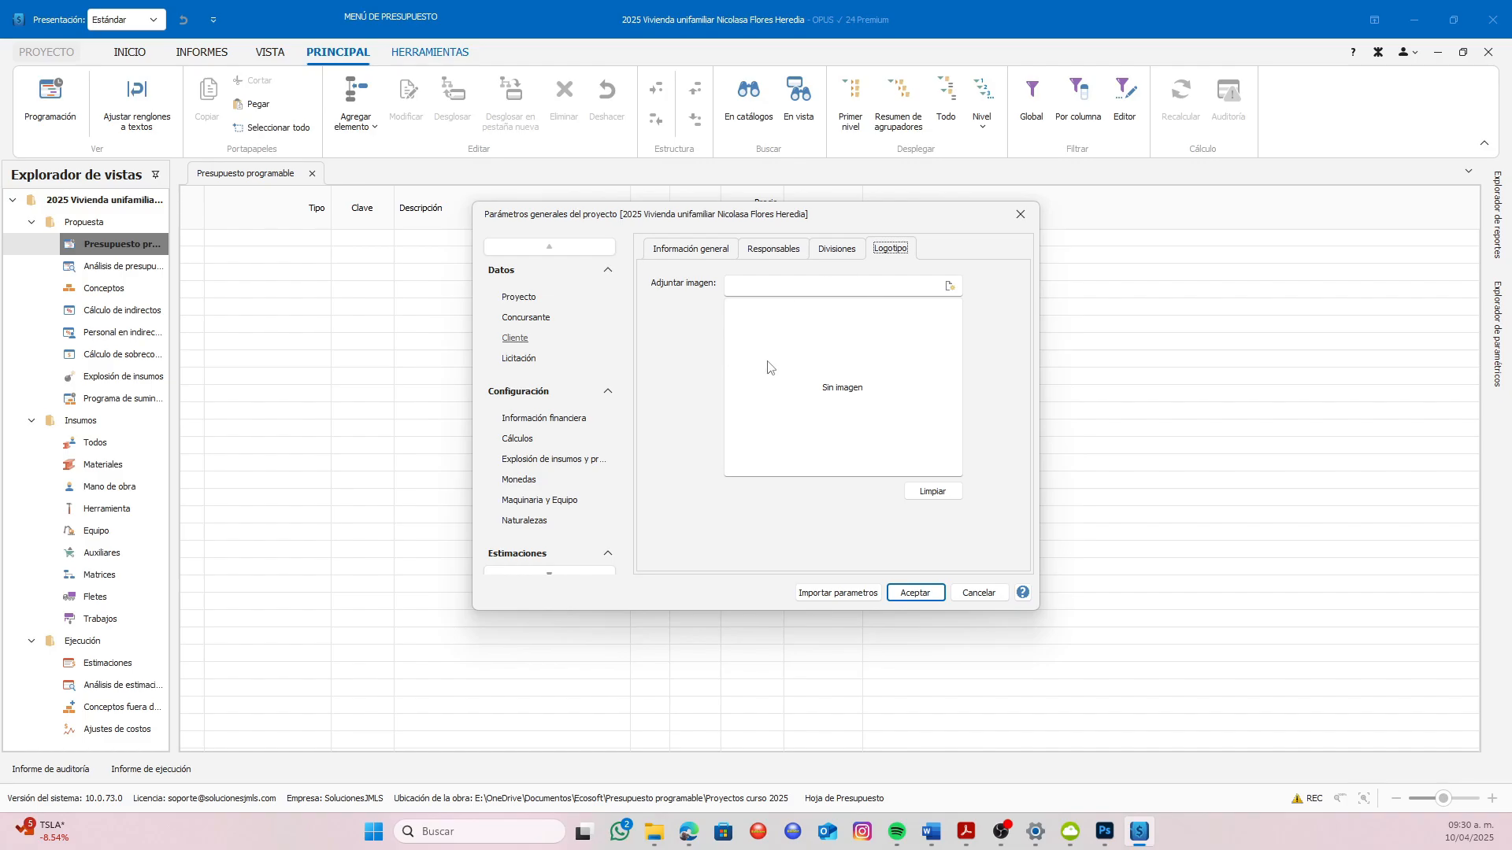
left_click(703, 252)
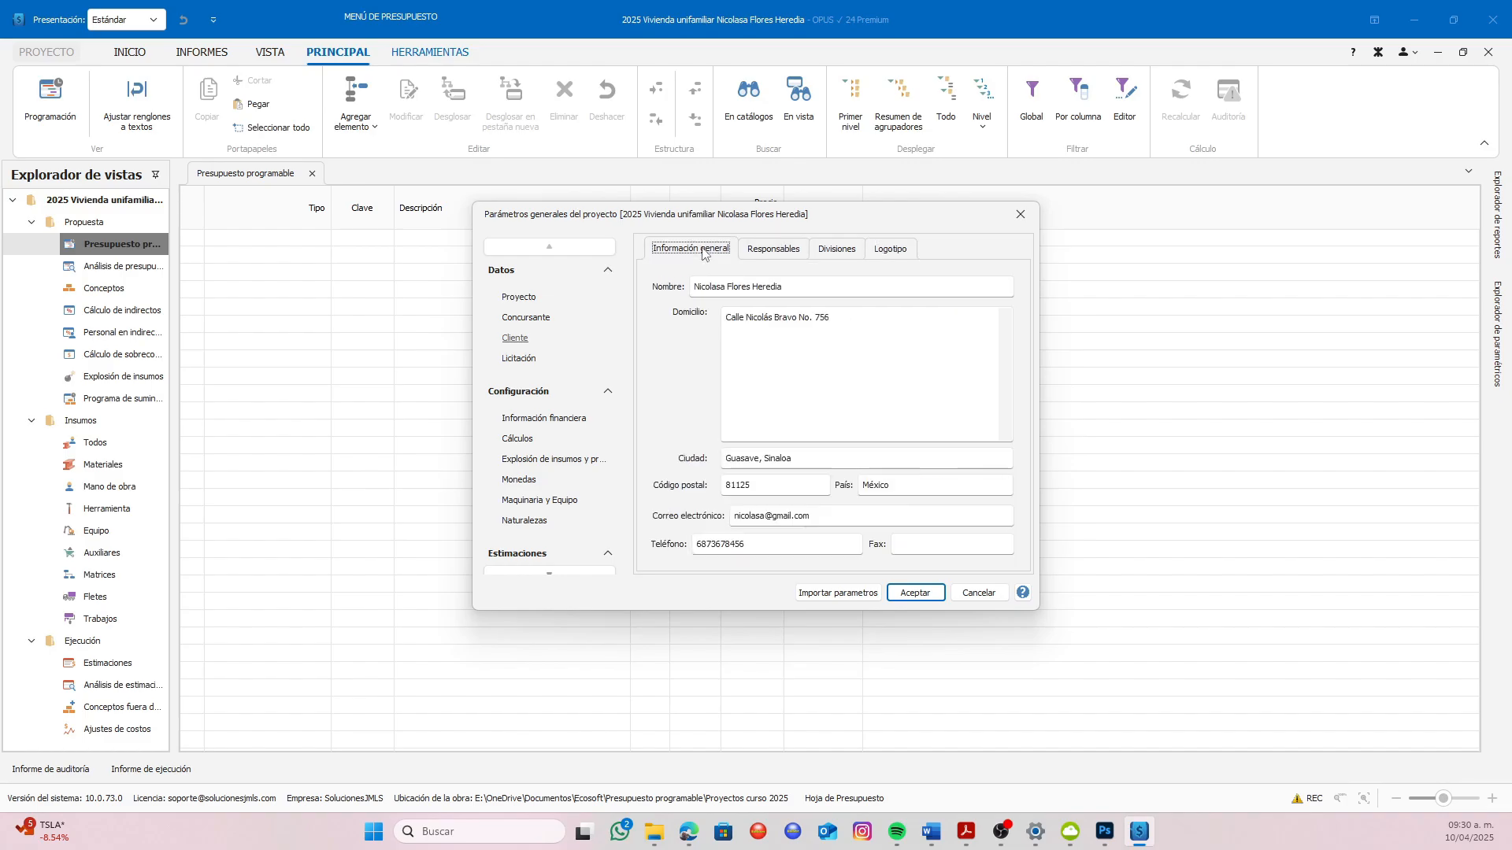
Review the tender's type, applicable law and address fields, and accept the project parameters
left_click(521, 365)
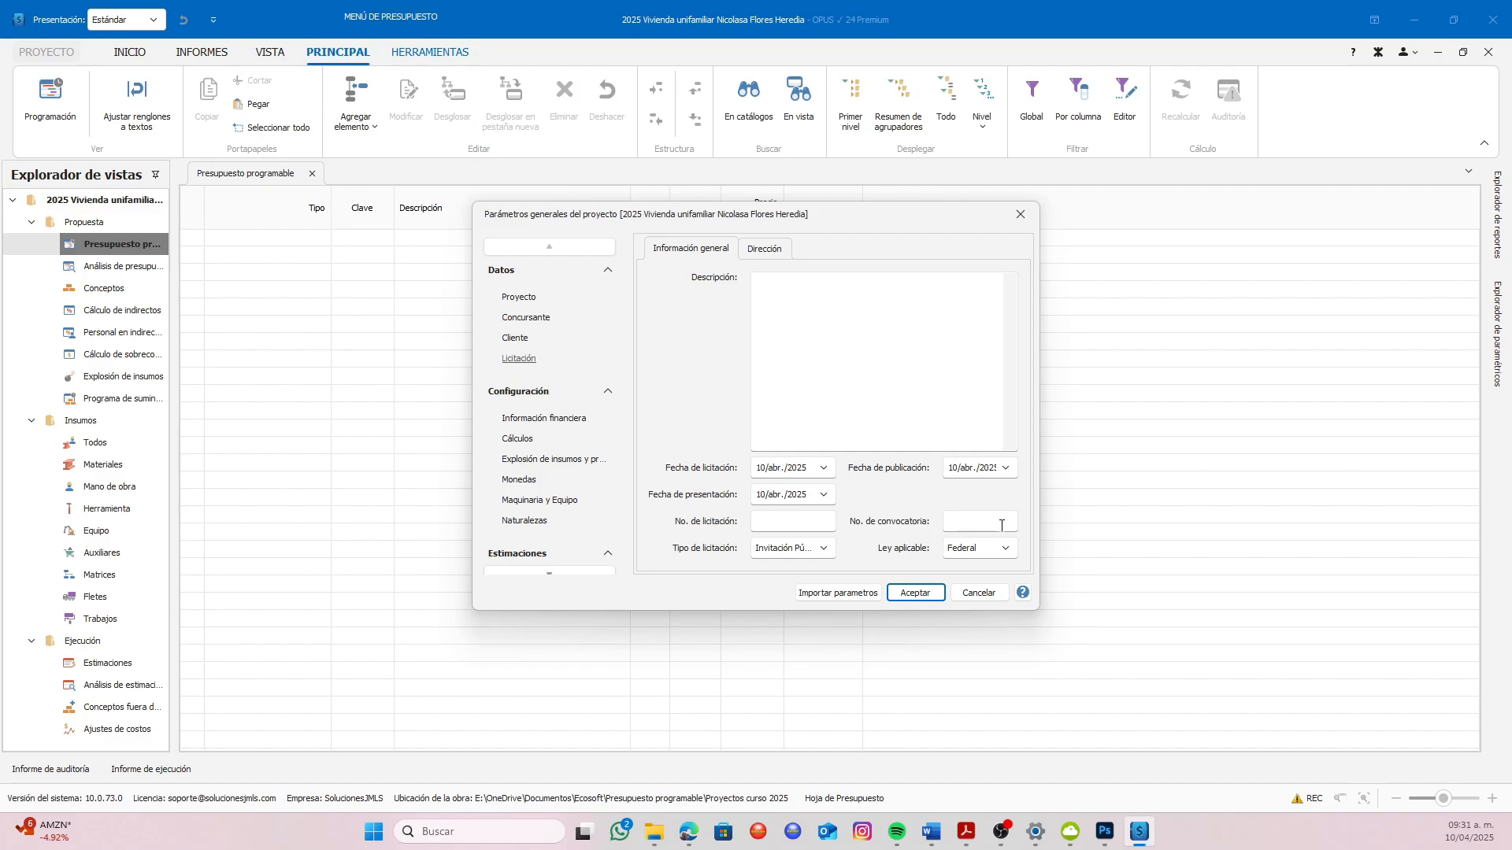
left_click(824, 549)
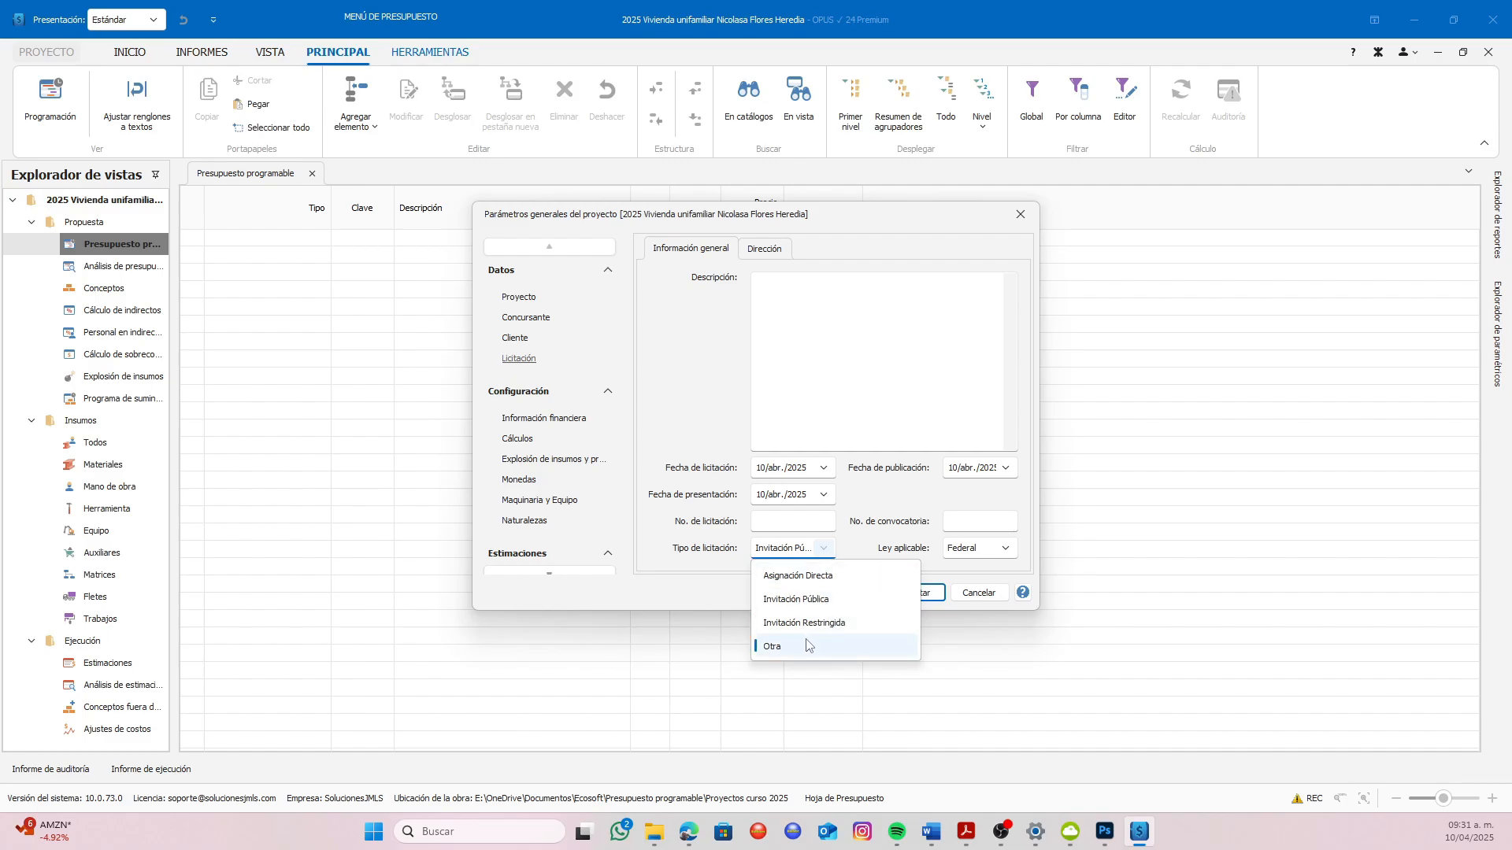
left_click(865, 551)
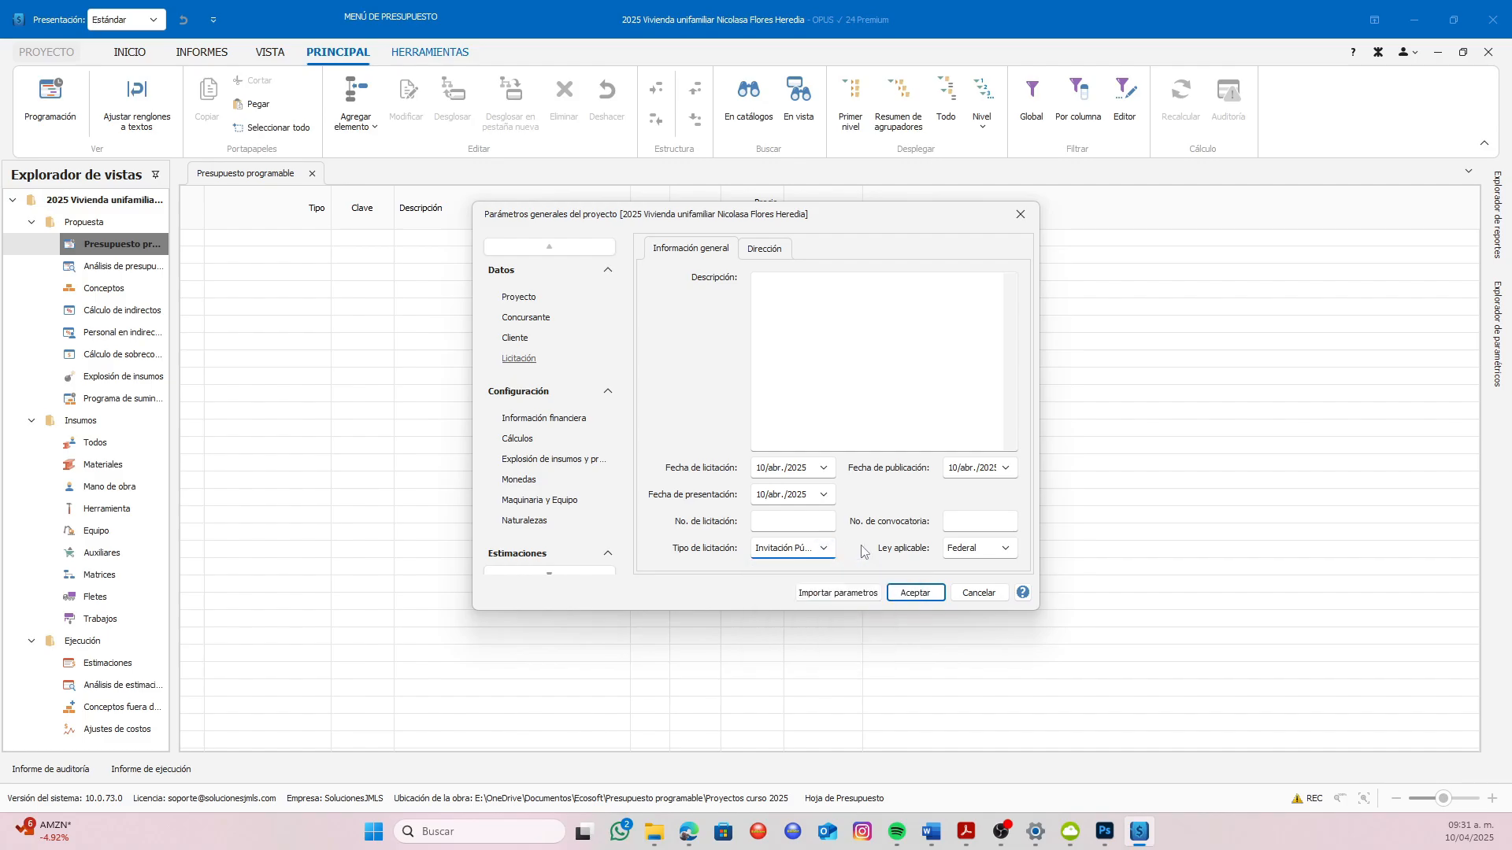
left_click(1011, 556)
left_click(1012, 555)
left_click(762, 249)
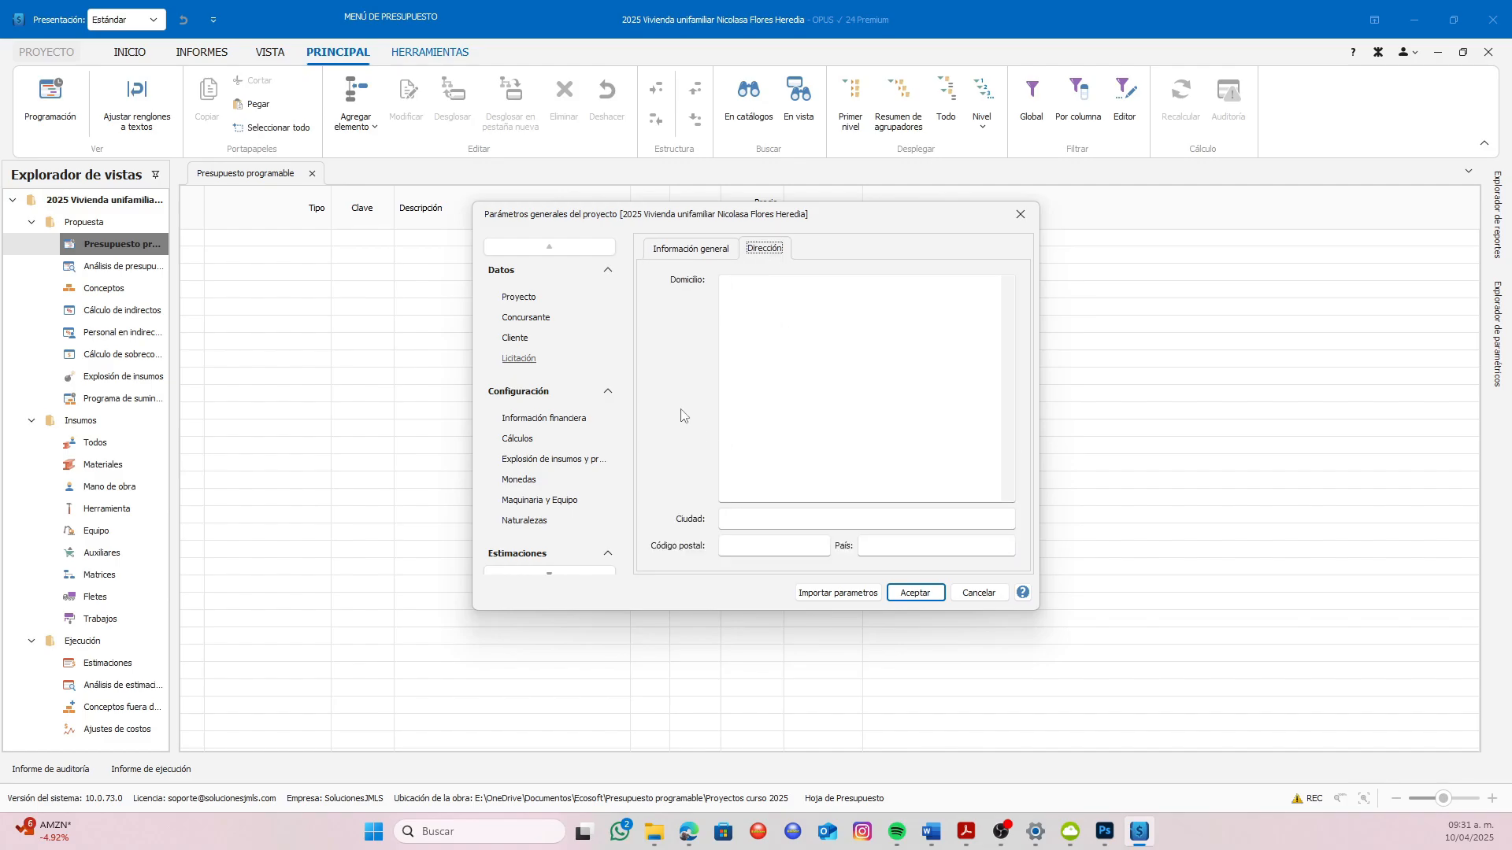
left_click(912, 596)
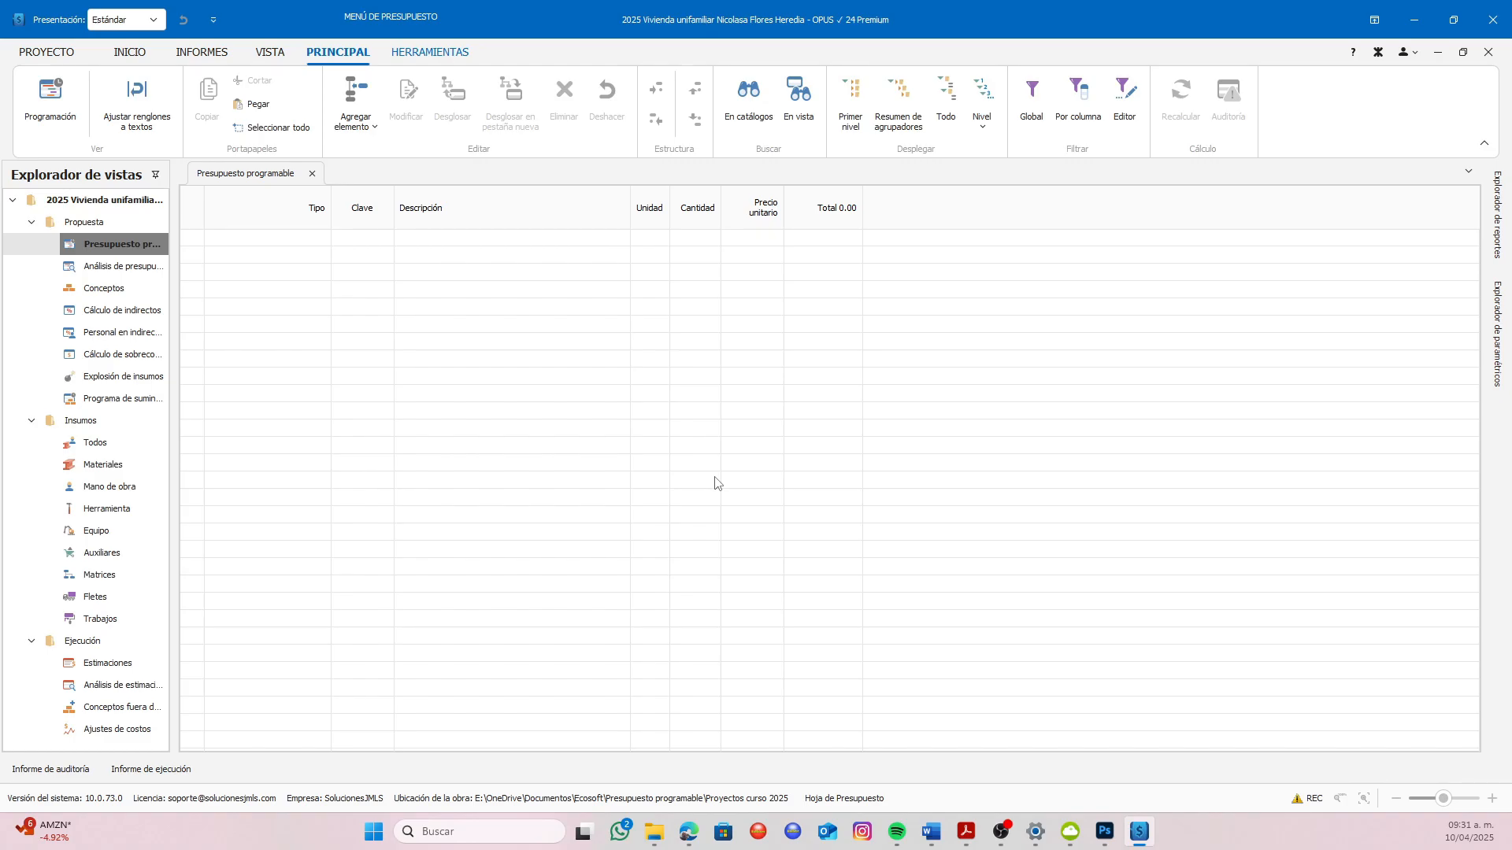
Reopen the general project parameters to check the saved project data, and close them again
left_click(60, 61)
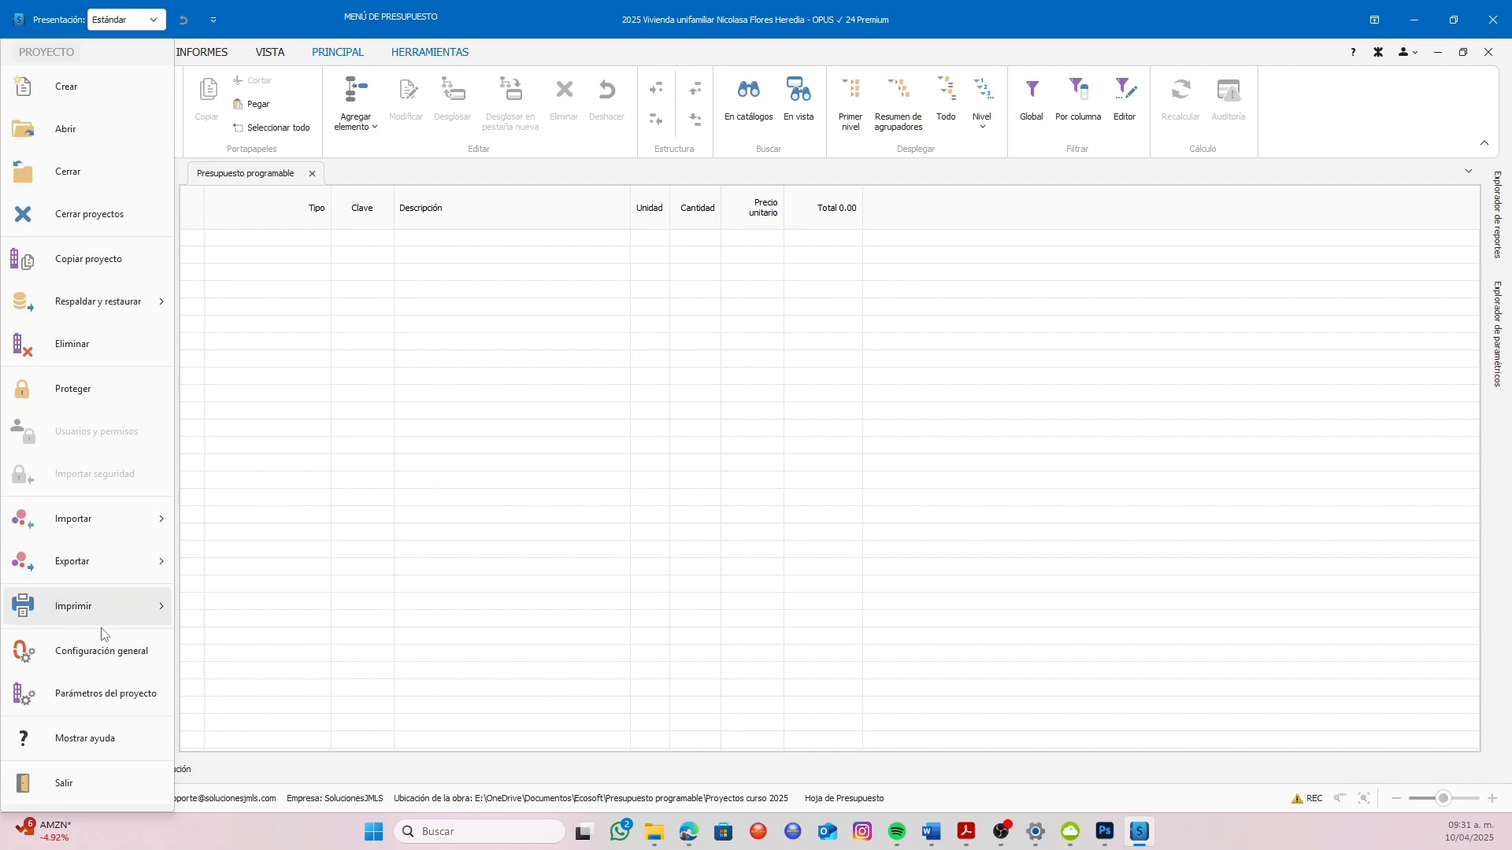
left_click(106, 695)
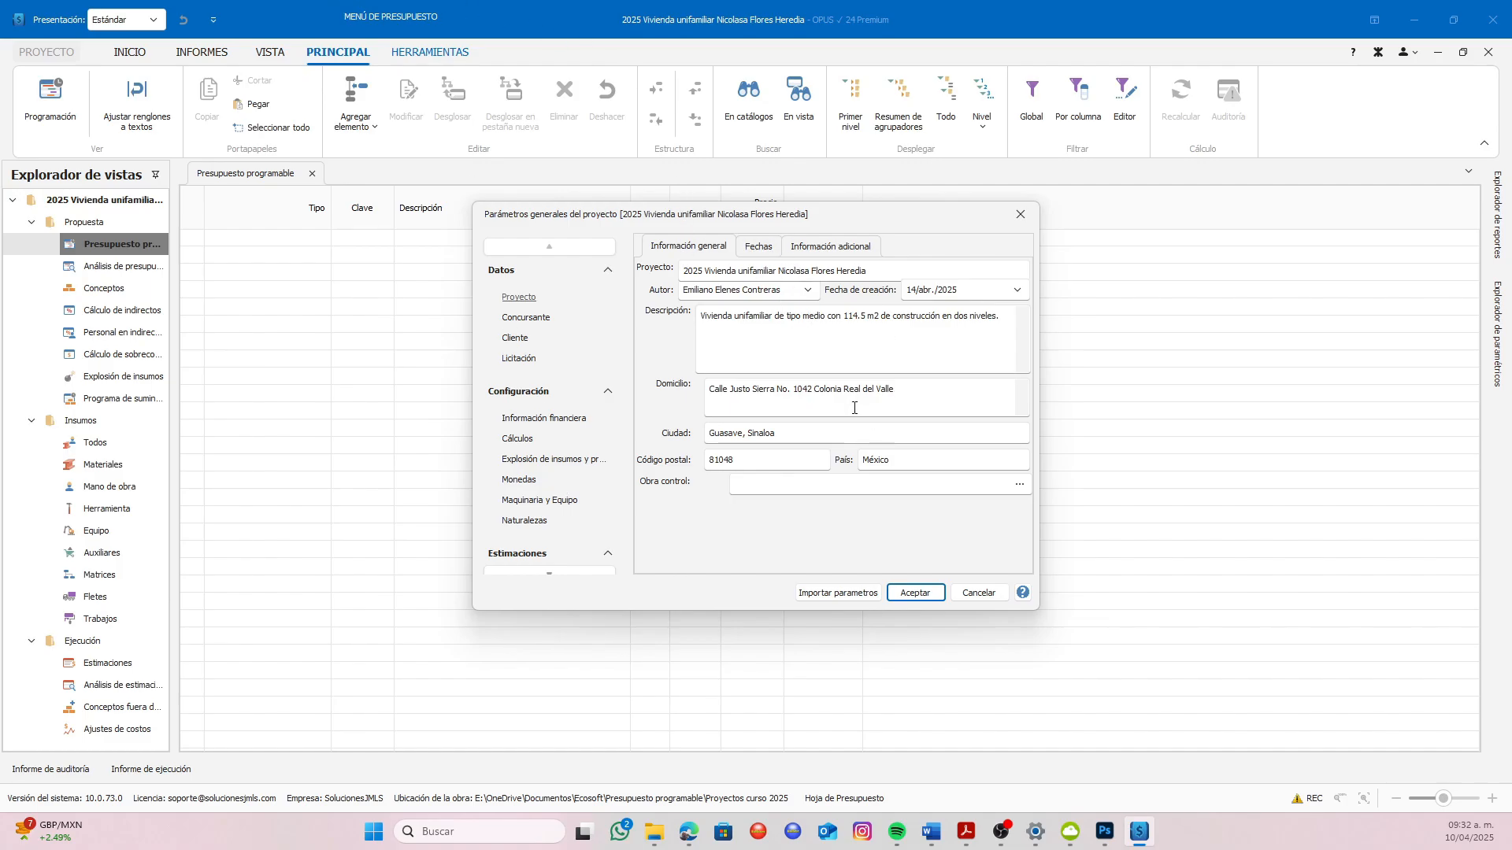
left_click(912, 596)
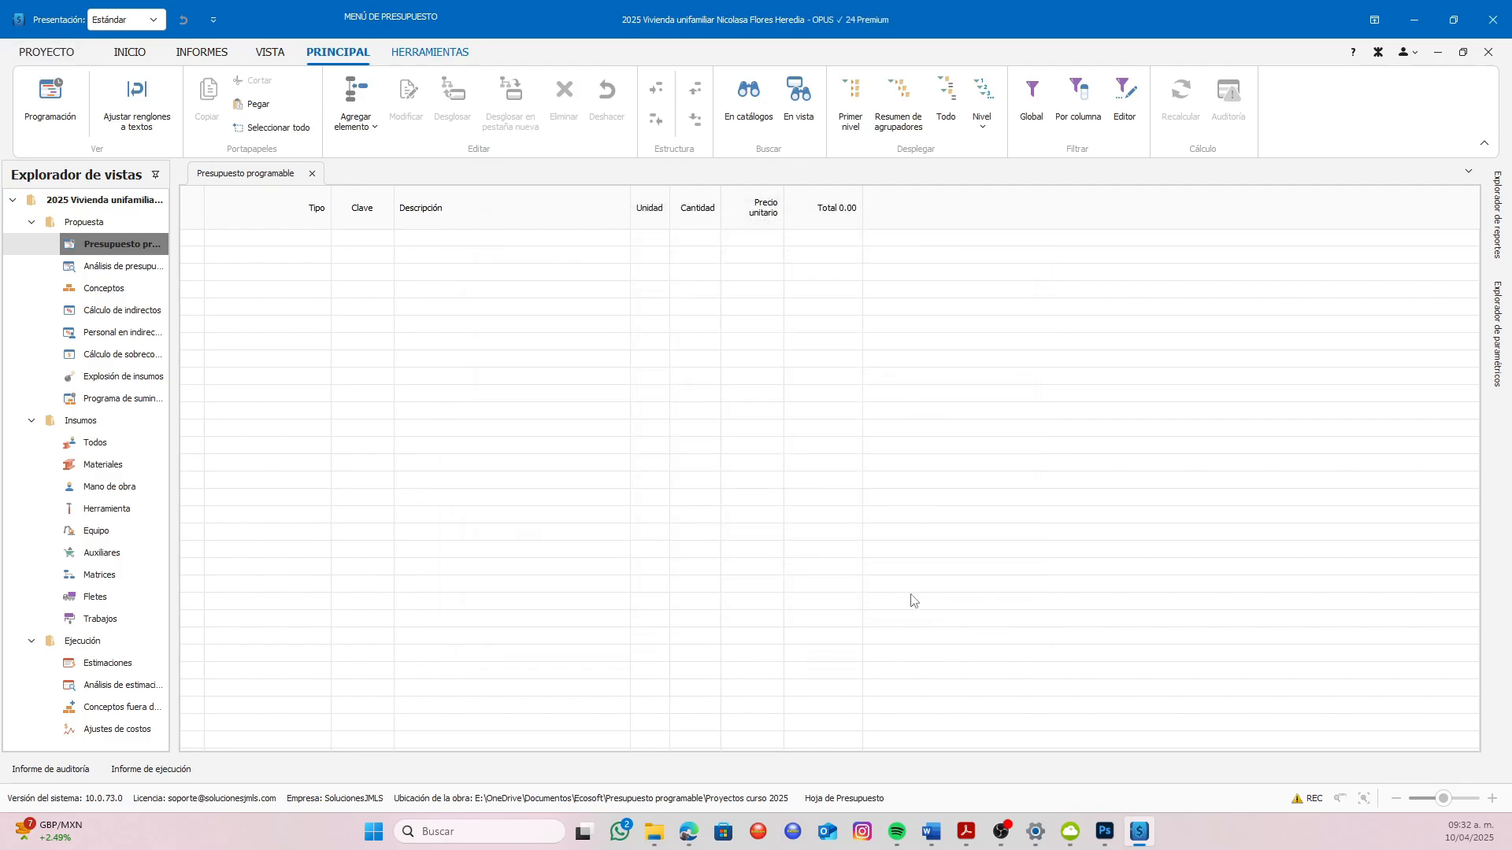
Name the economic indicator "TIIE 28" in the financial information of the project parameters
left_click(46, 53)
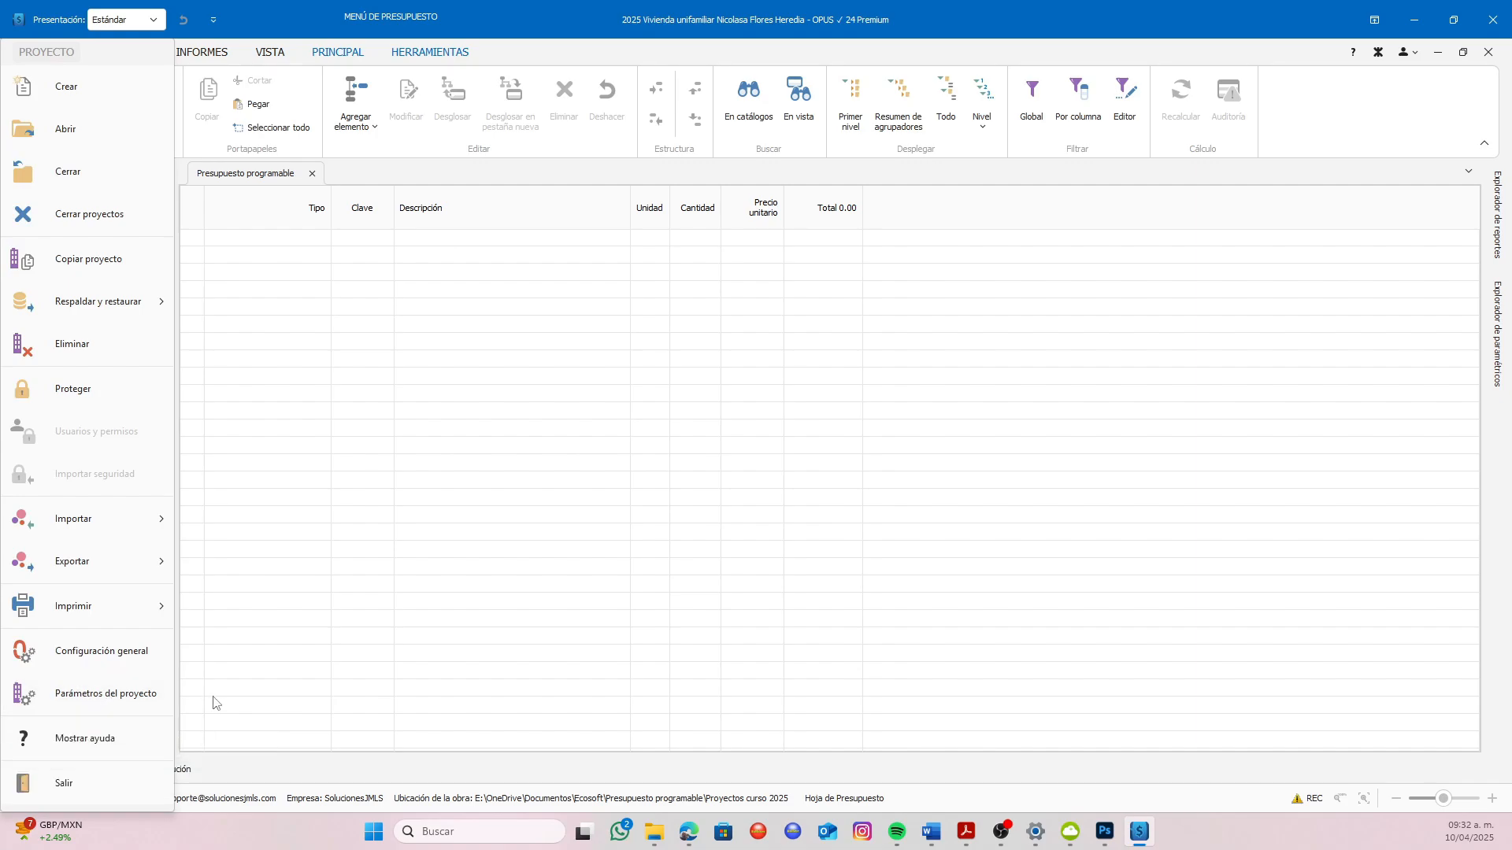
left_click(104, 696)
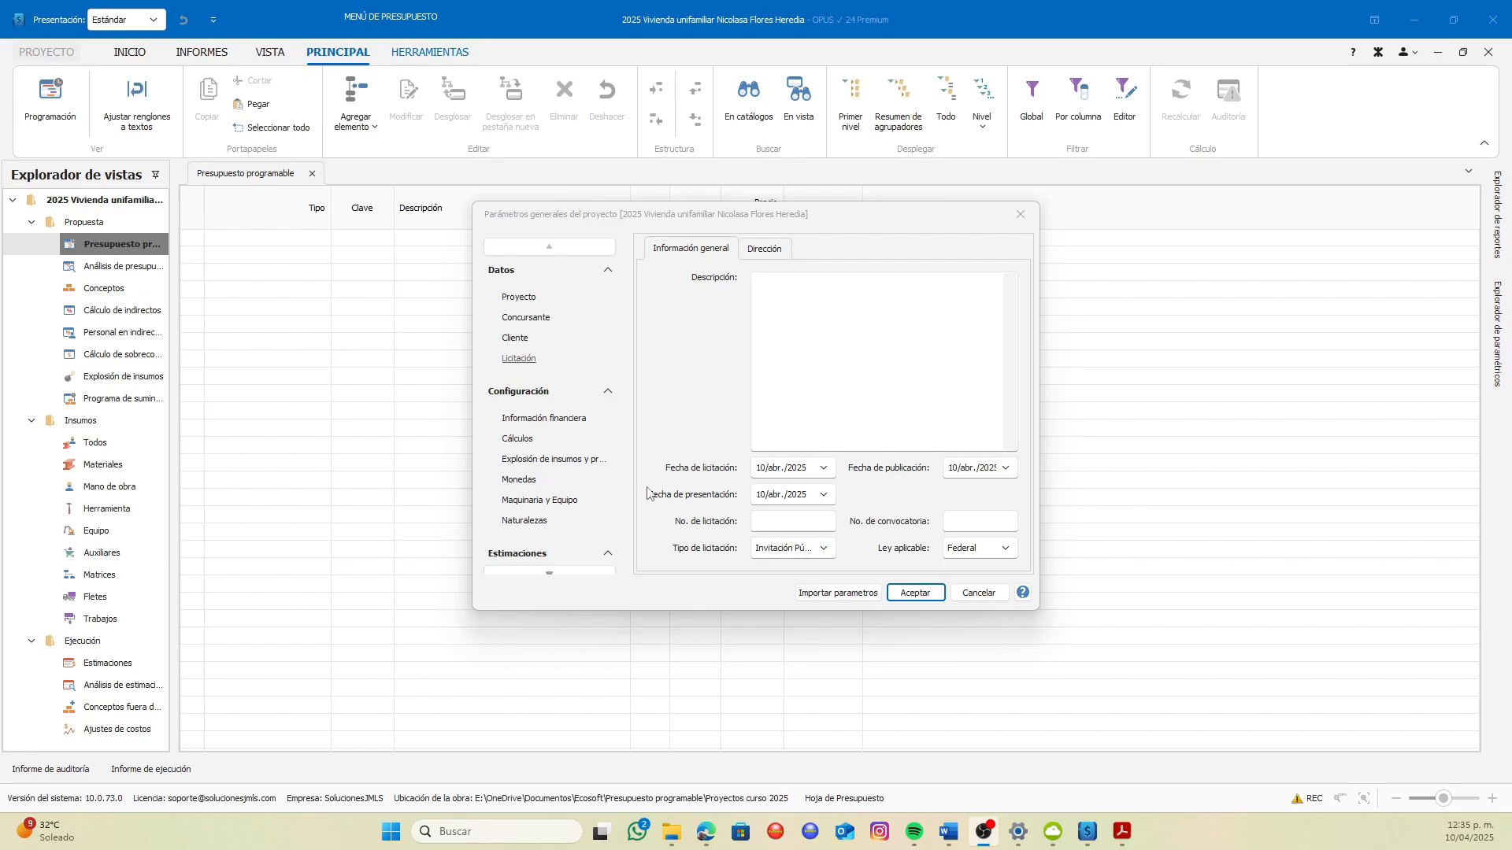
left_click(557, 426)
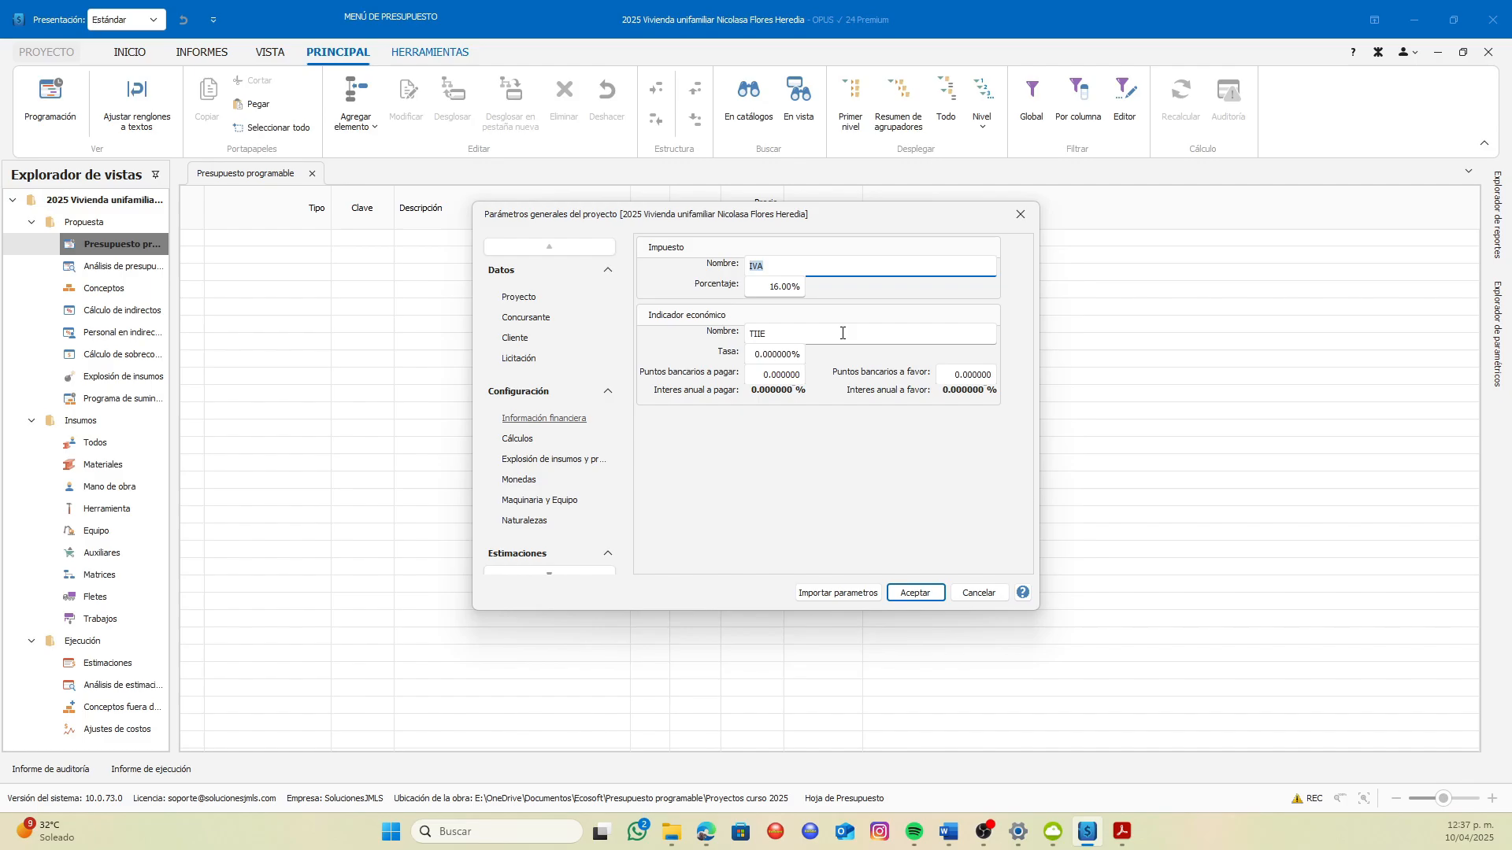
left_click(825, 333)
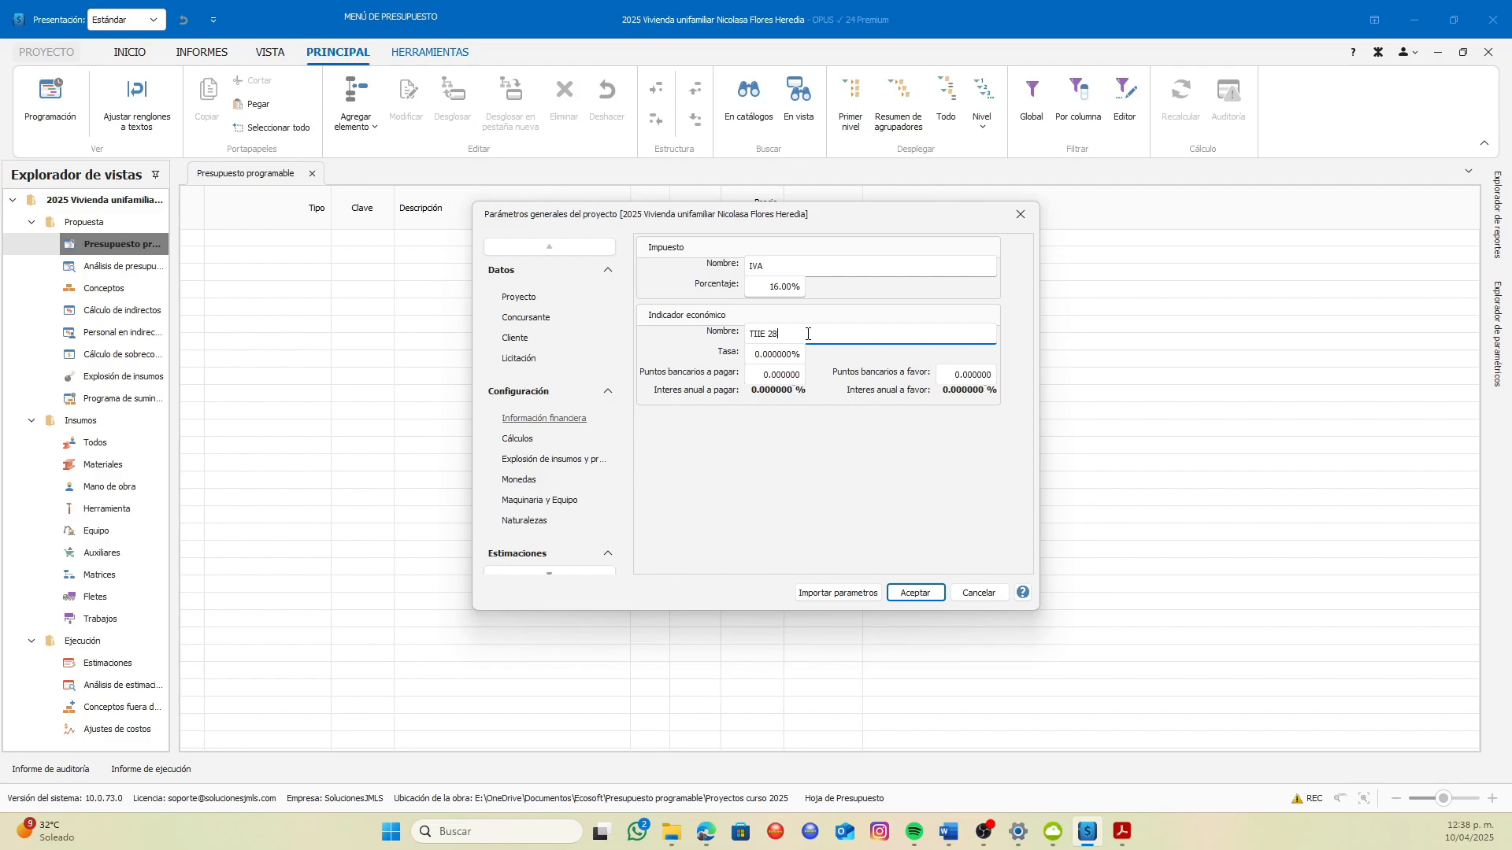
Look up the 28-day TIIE rate on the Banco de México website in the browser and return to OPUS
left_click(708, 833)
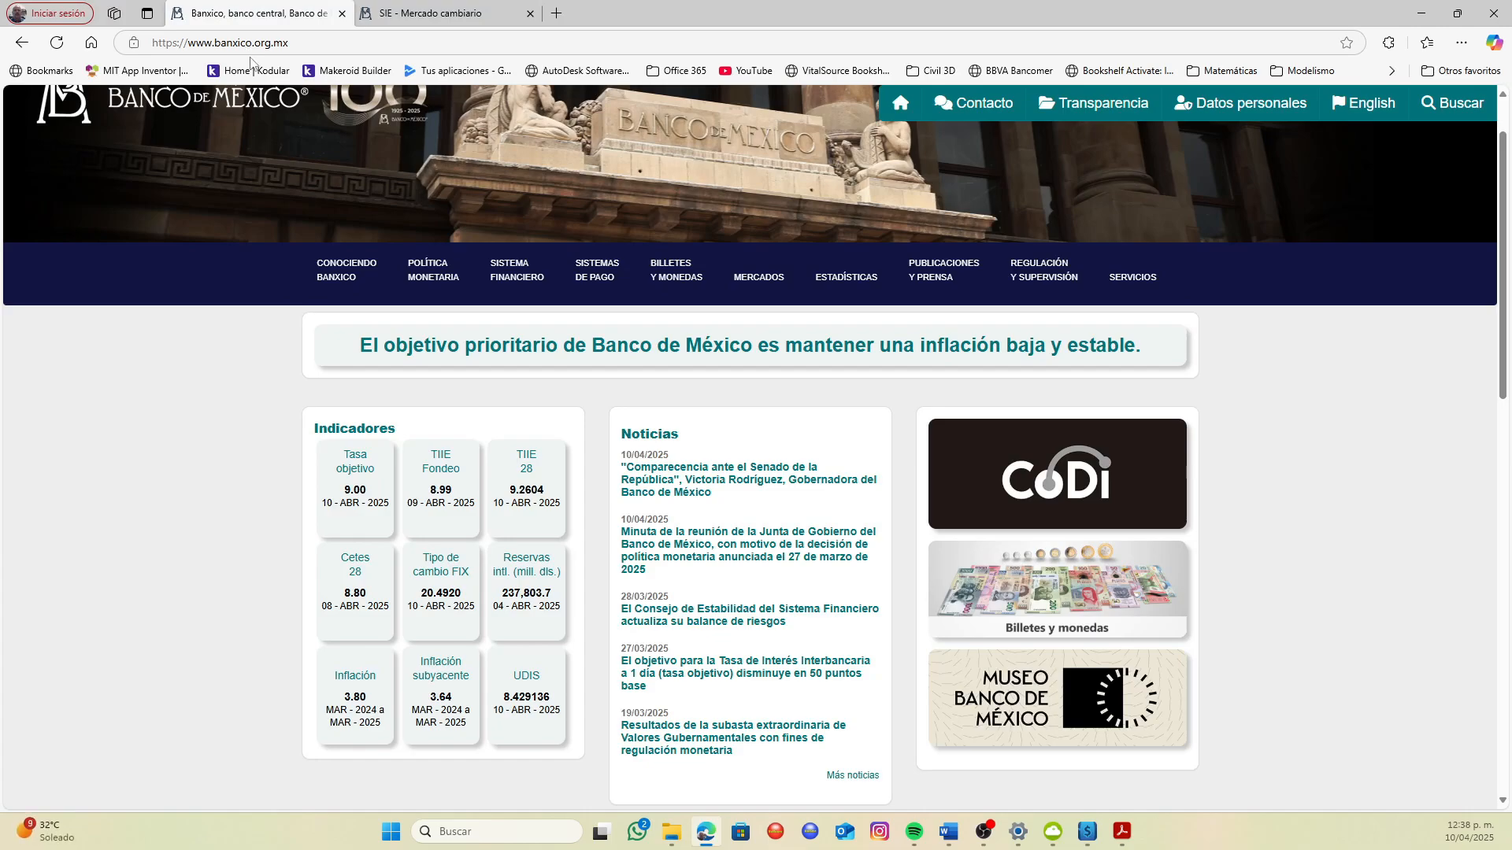
mouse_move(347, 270)
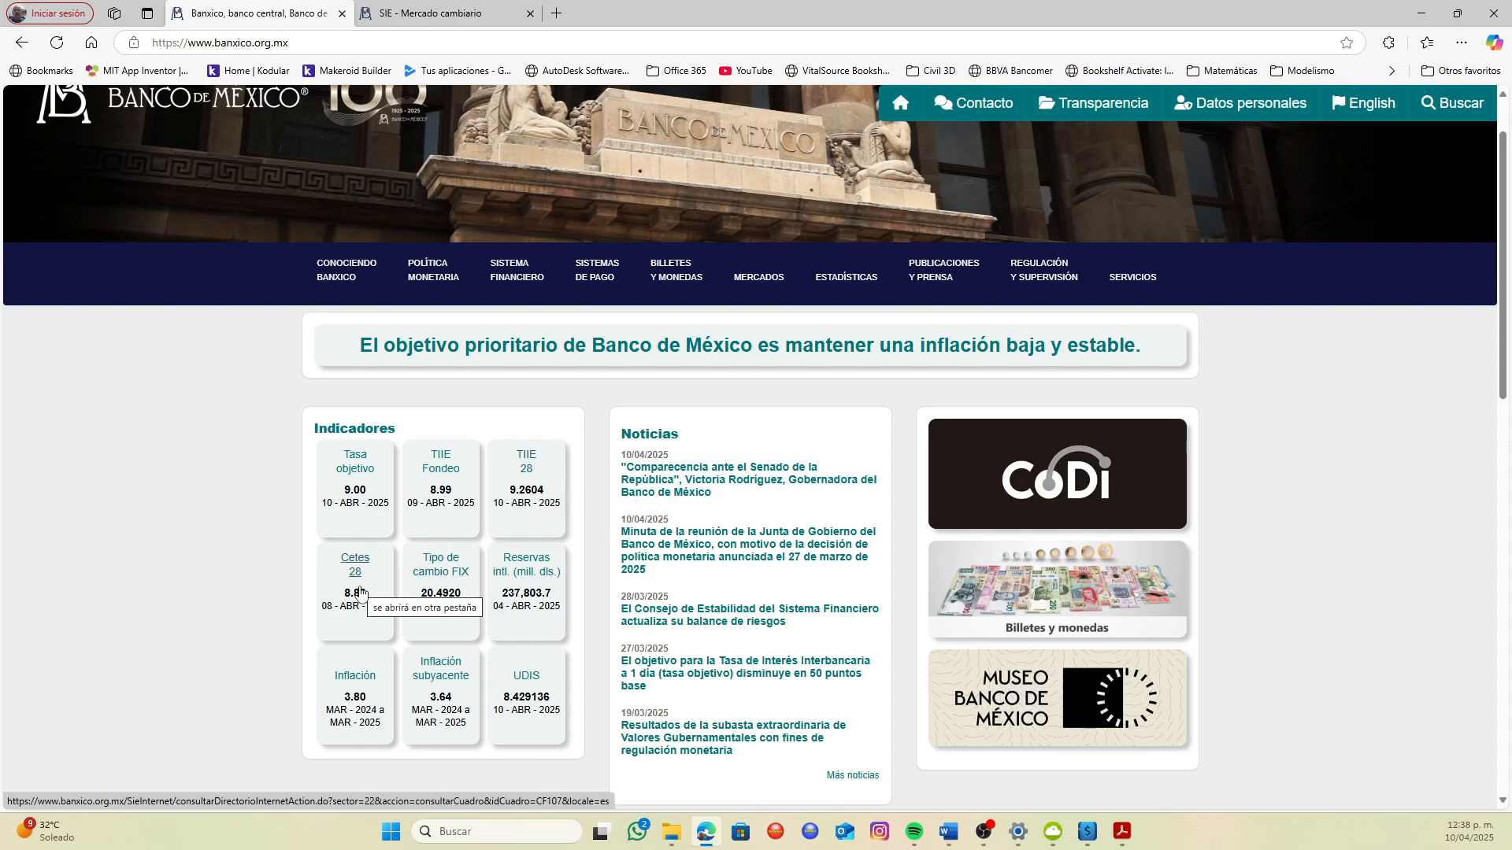
left_click(542, 488)
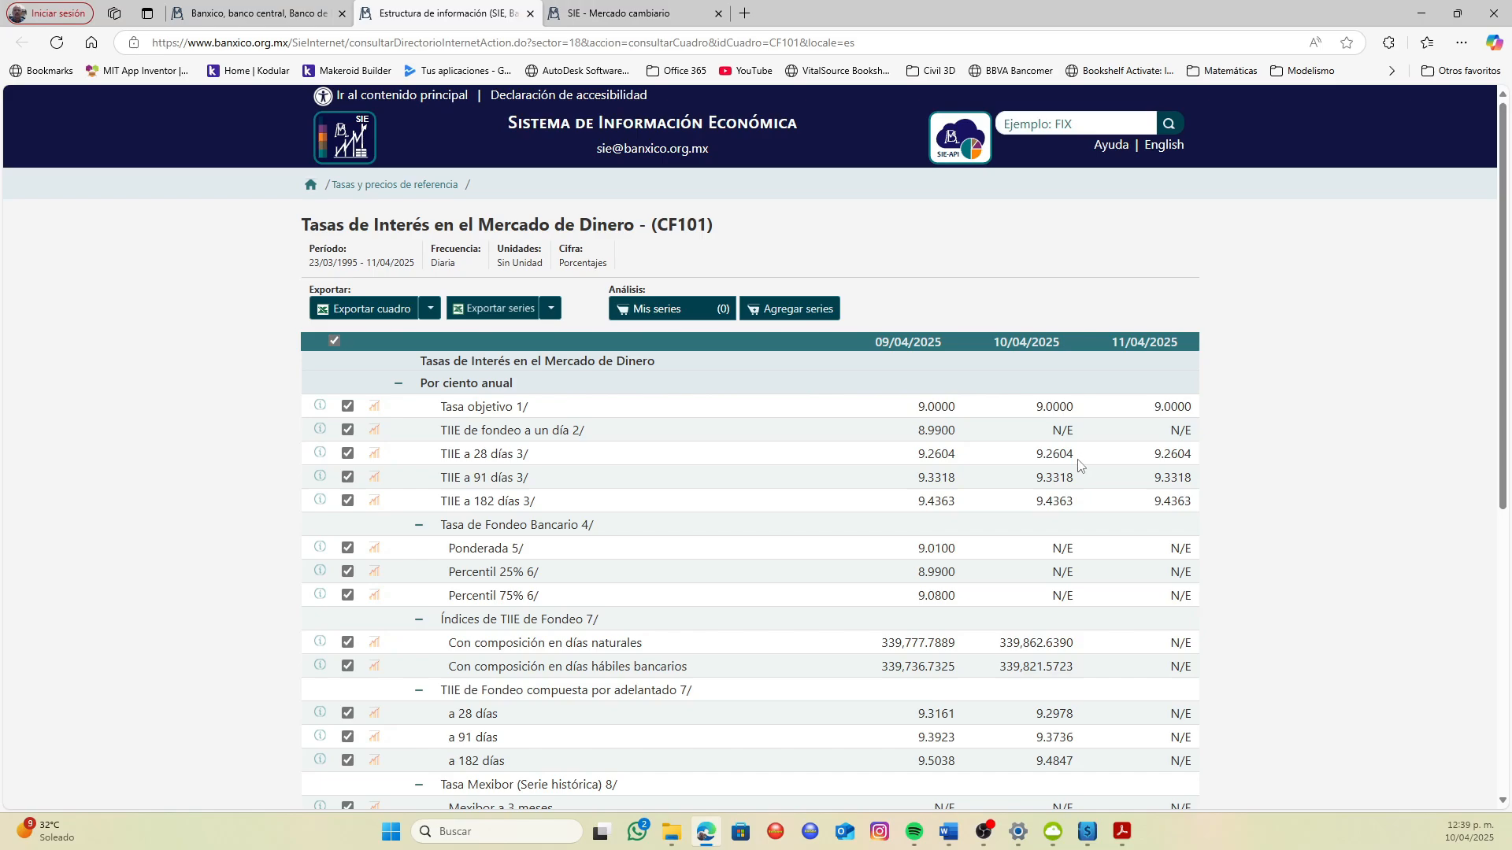
left_click(1085, 833)
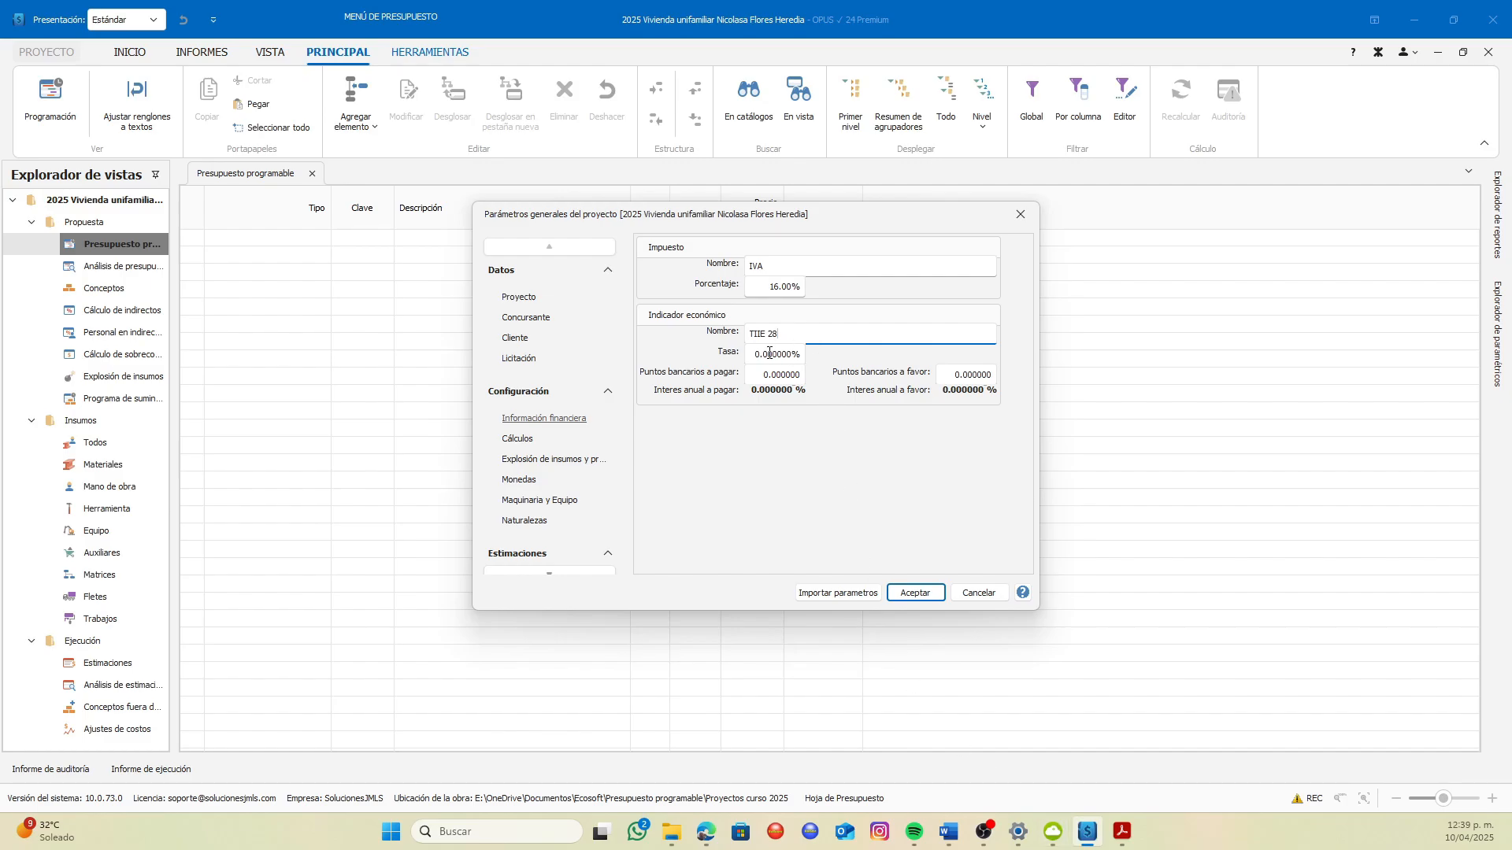
Recheck the 28-day TIIE rate on the Banco de México page in the browser, return to OPUS and set the indicator's rate to 9.2604%
left_click(715, 833)
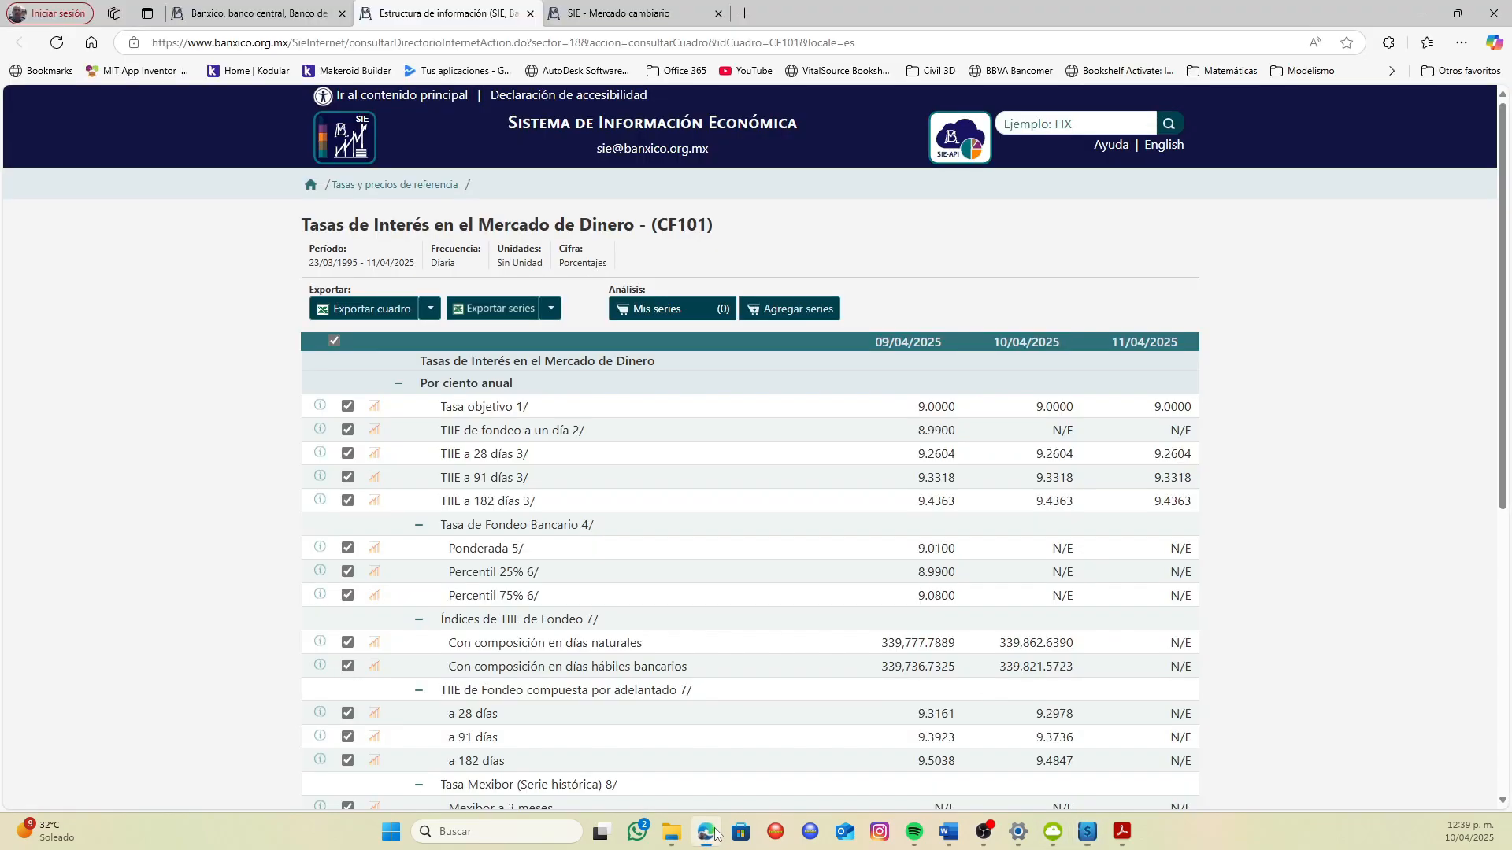
left_click(1089, 835)
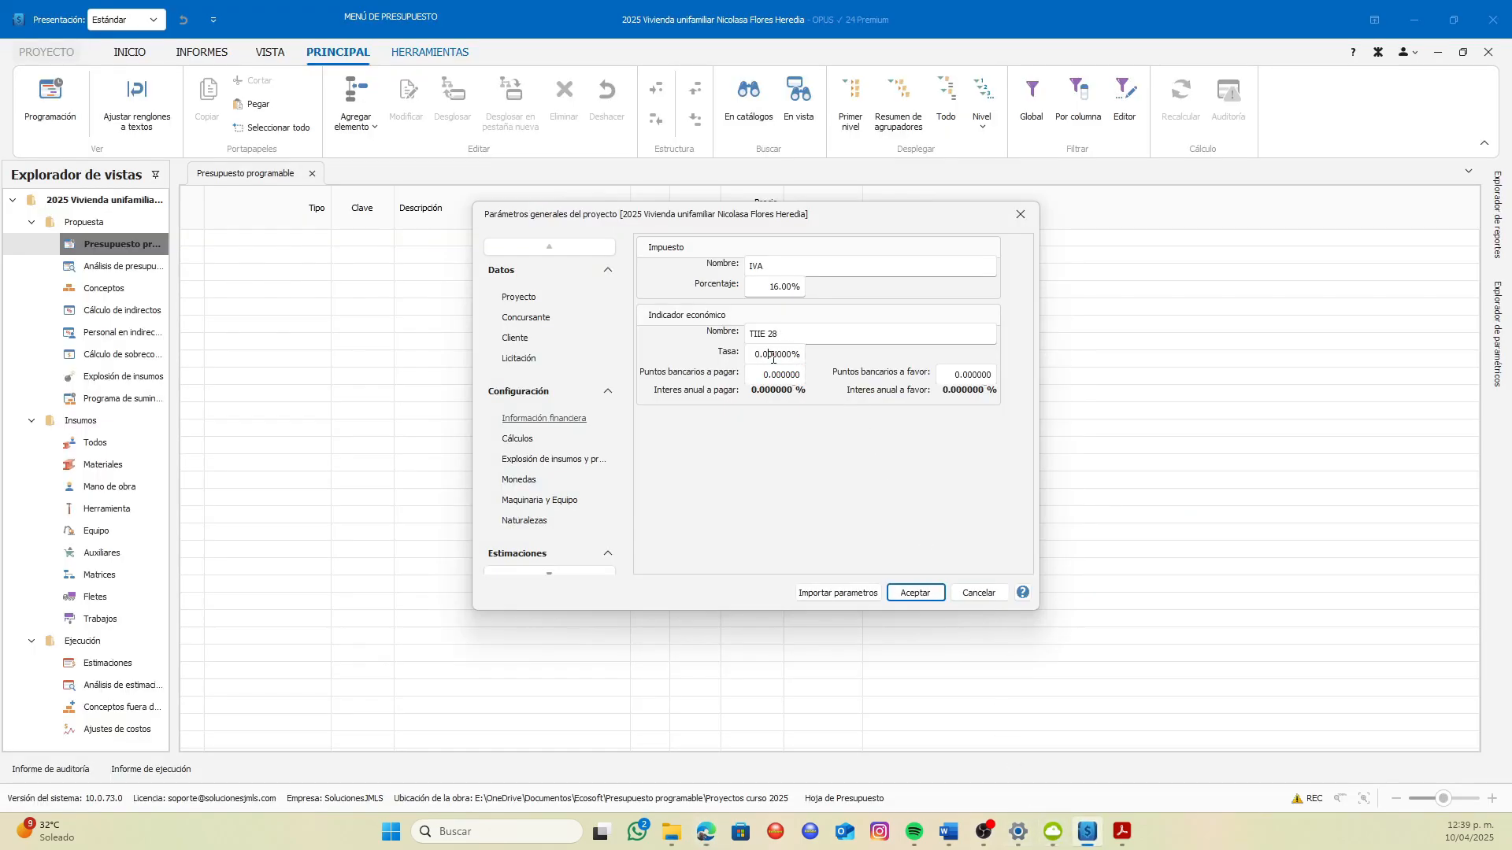
left_click_drag(756, 354, 790, 357)
type("9")
left_click(771, 376)
left_click_drag(792, 356, 747, 354)
type("9")
Set the bank points payable to 10 for the economic indicator and accept the project parameters
left_click(762, 378)
left_click(769, 374)
key("Return")
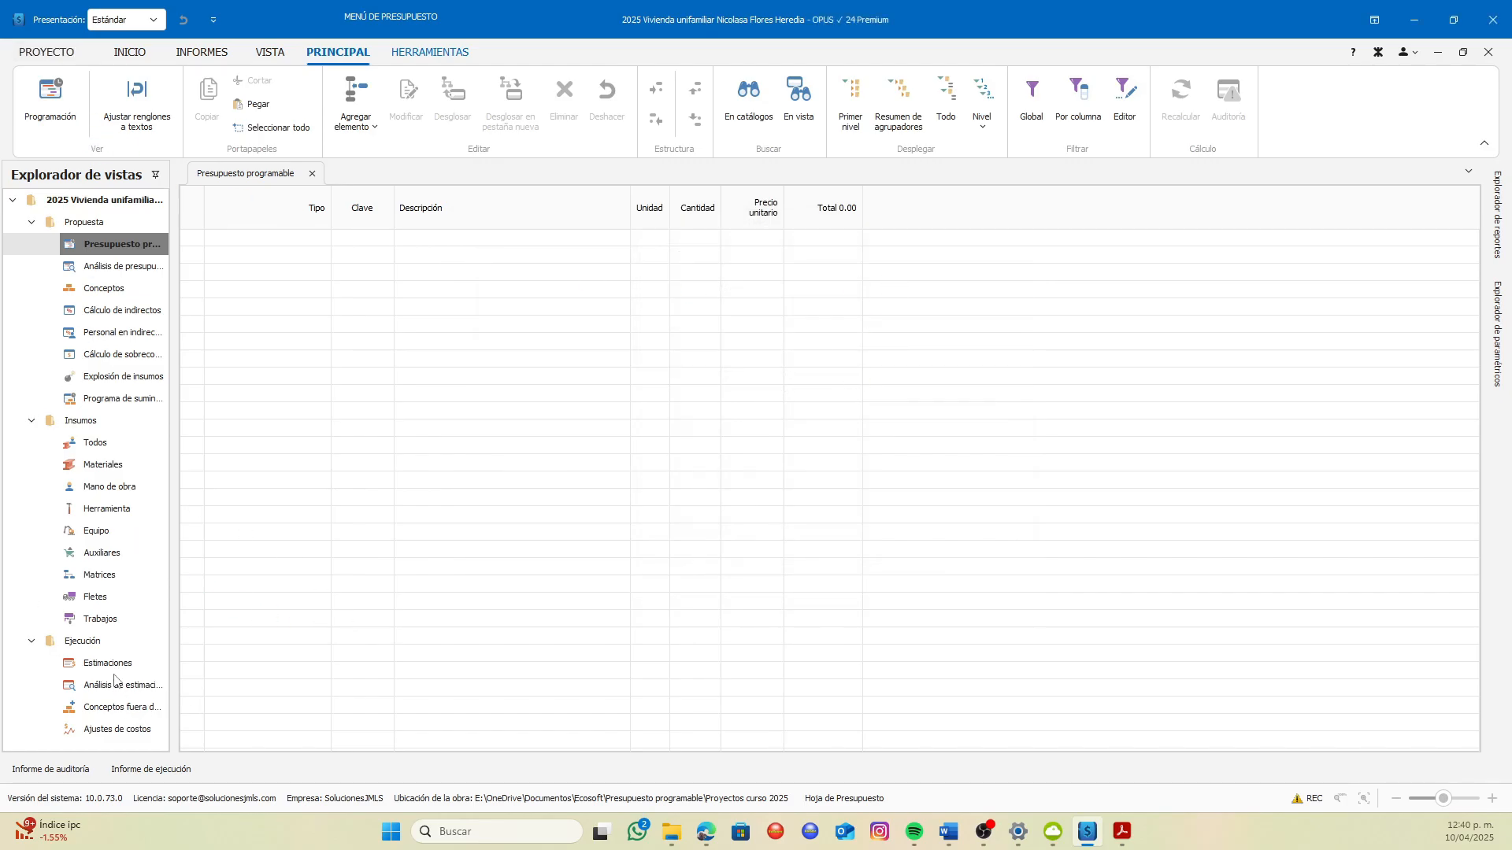
Reopen the financial information in the project parameters and set the bank points in favour to 4
left_click(51, 54)
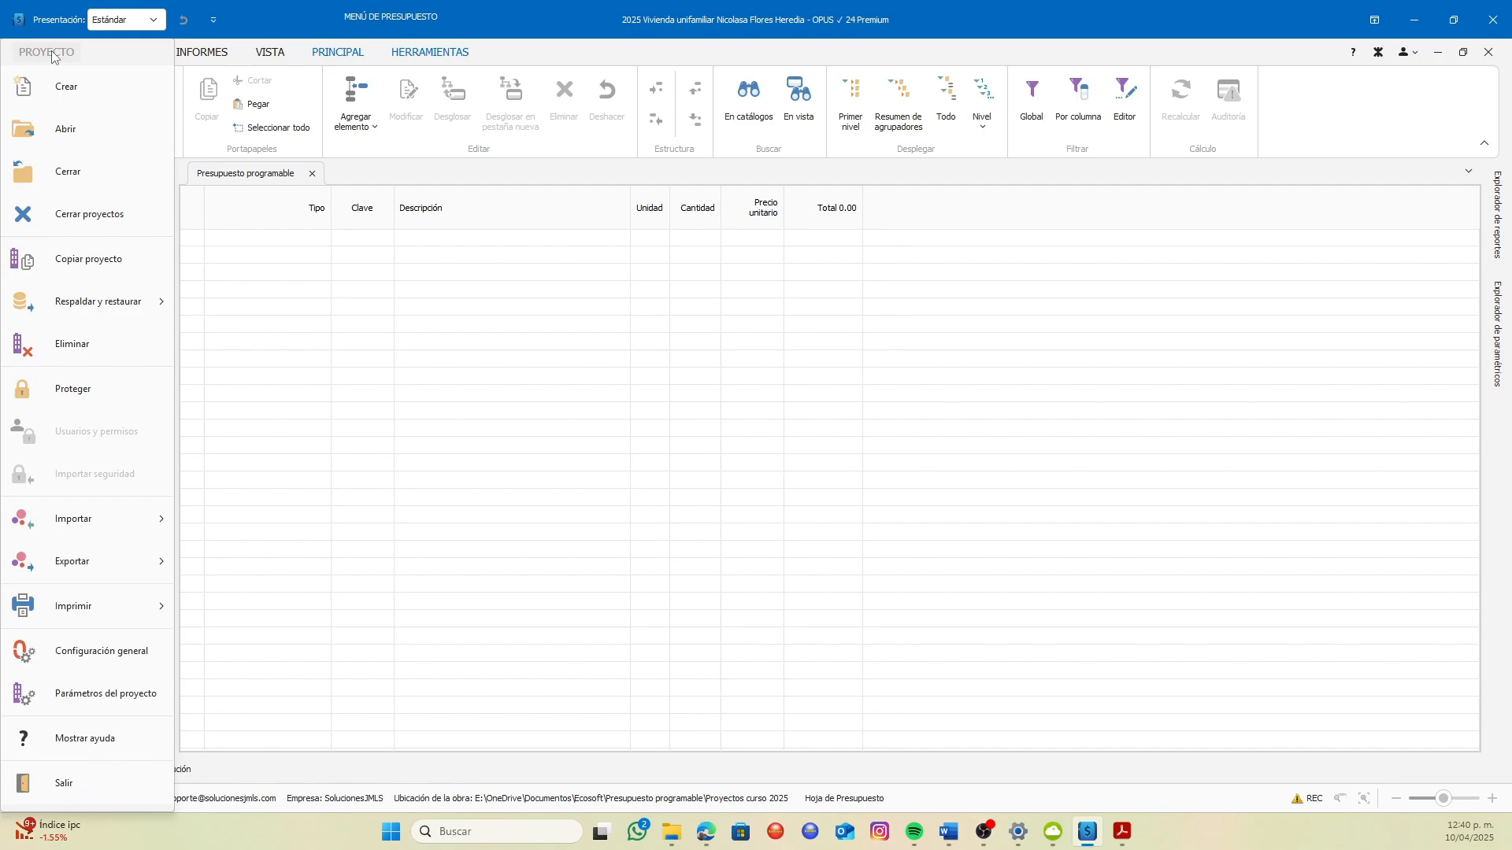
left_click(102, 695)
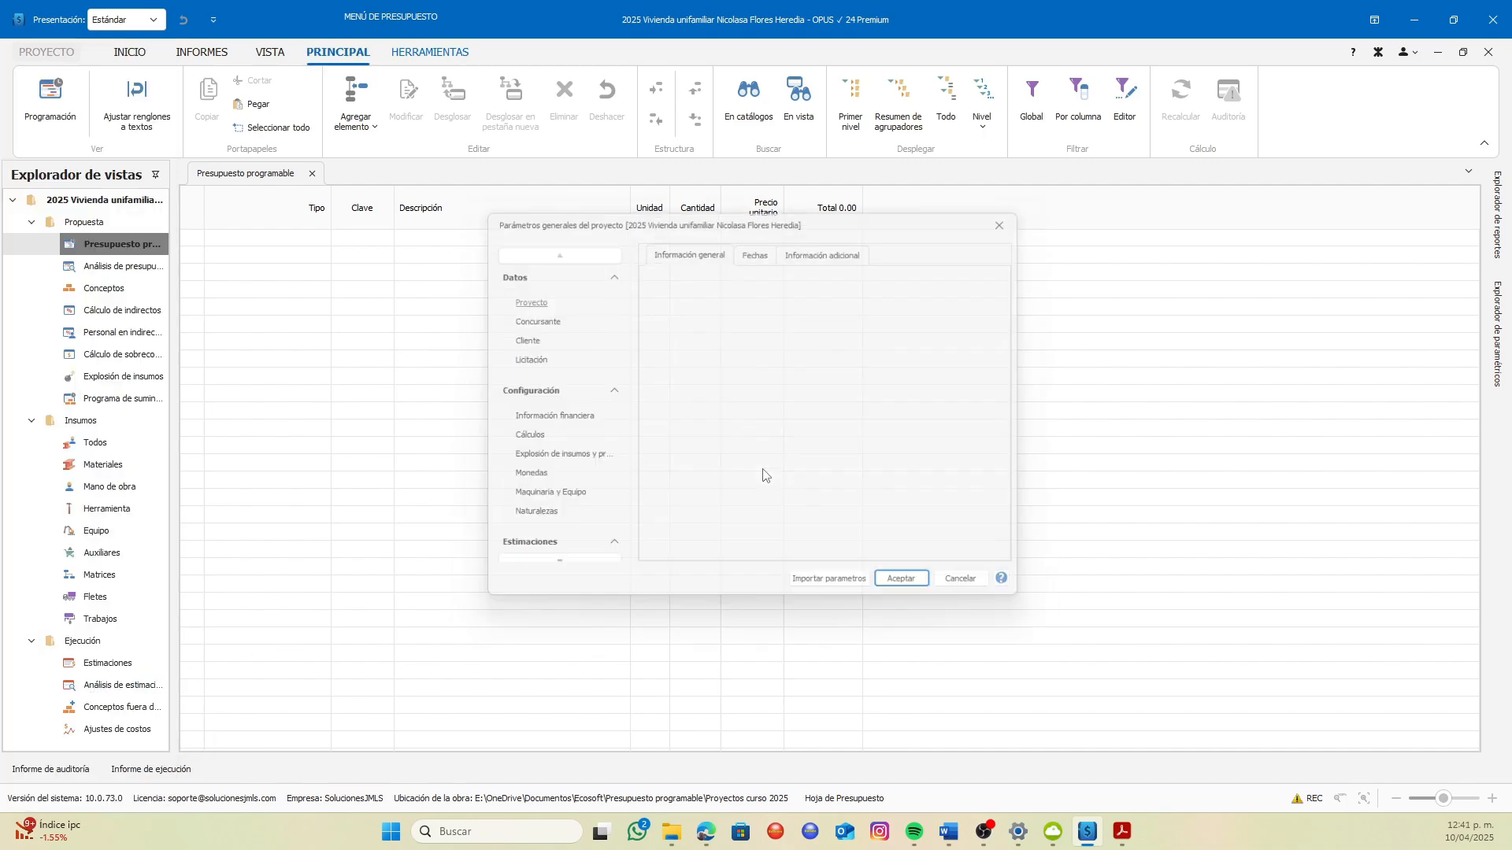
left_click(545, 418)
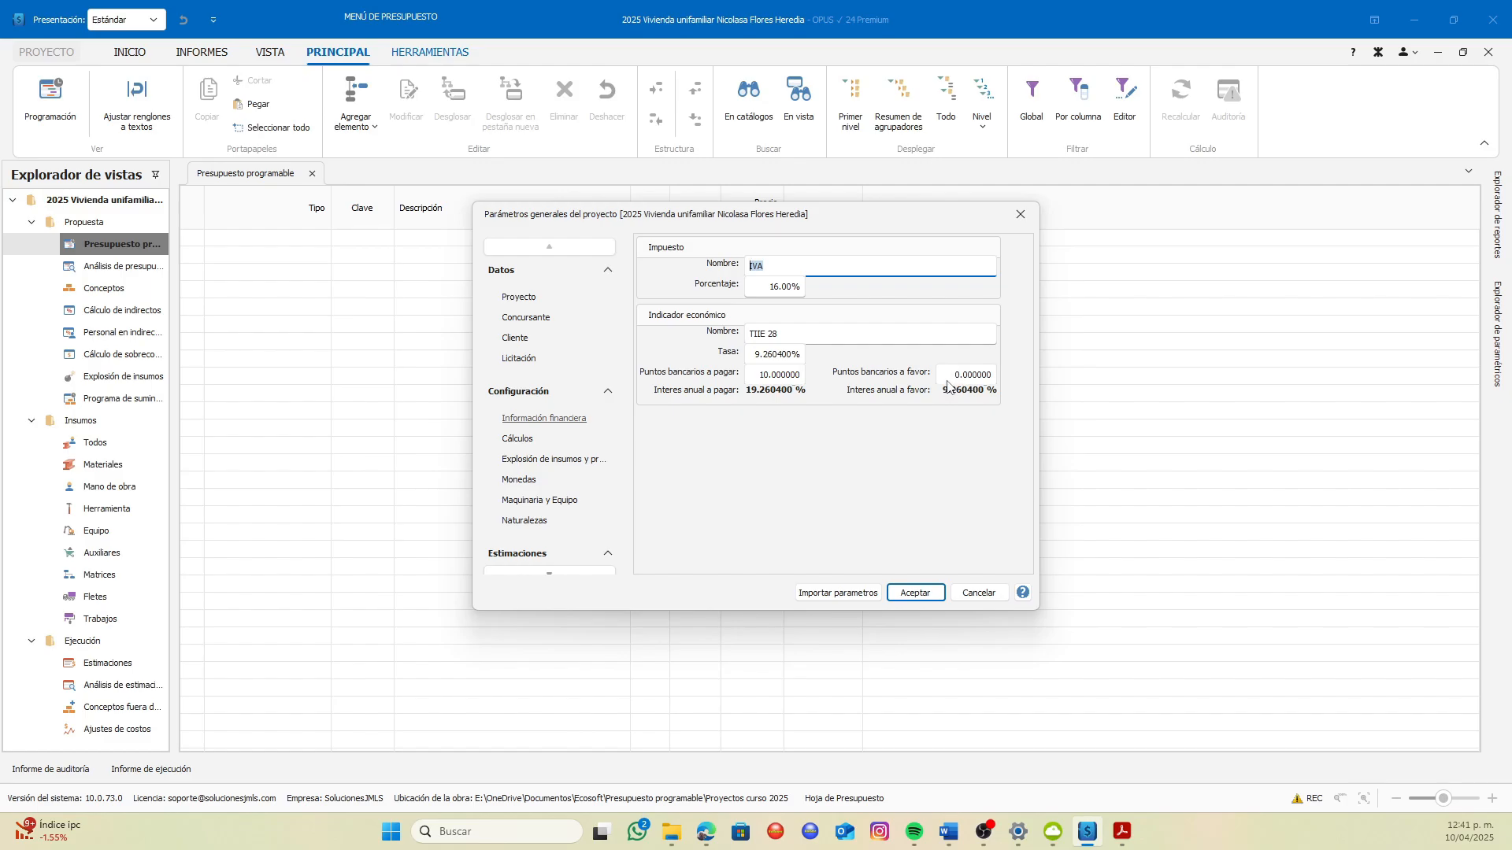
left_click(957, 374)
left_click(915, 456)
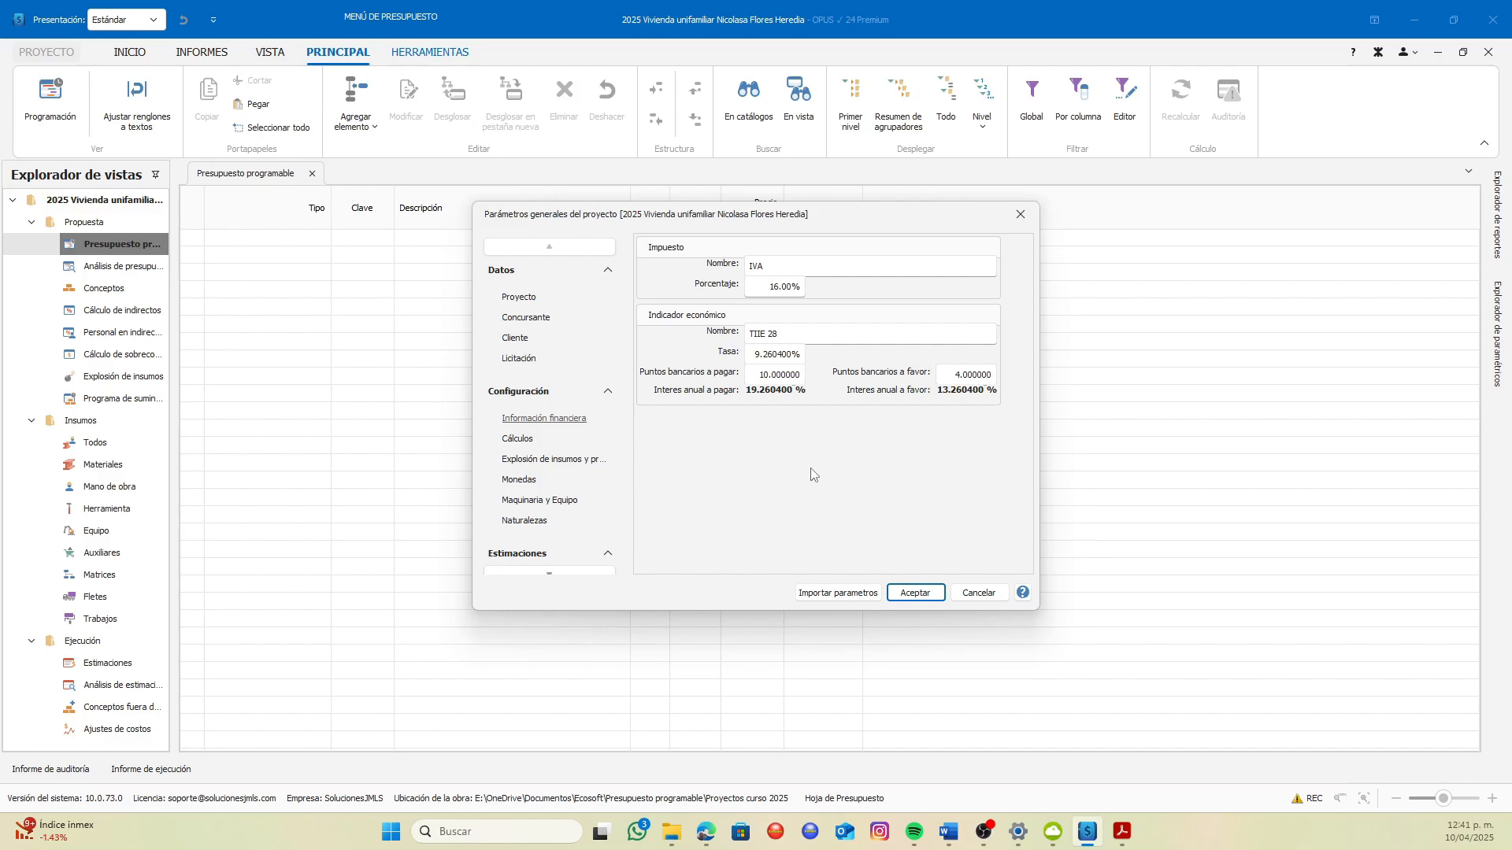
Open the calculation settings in the project parameters
left_click(519, 447)
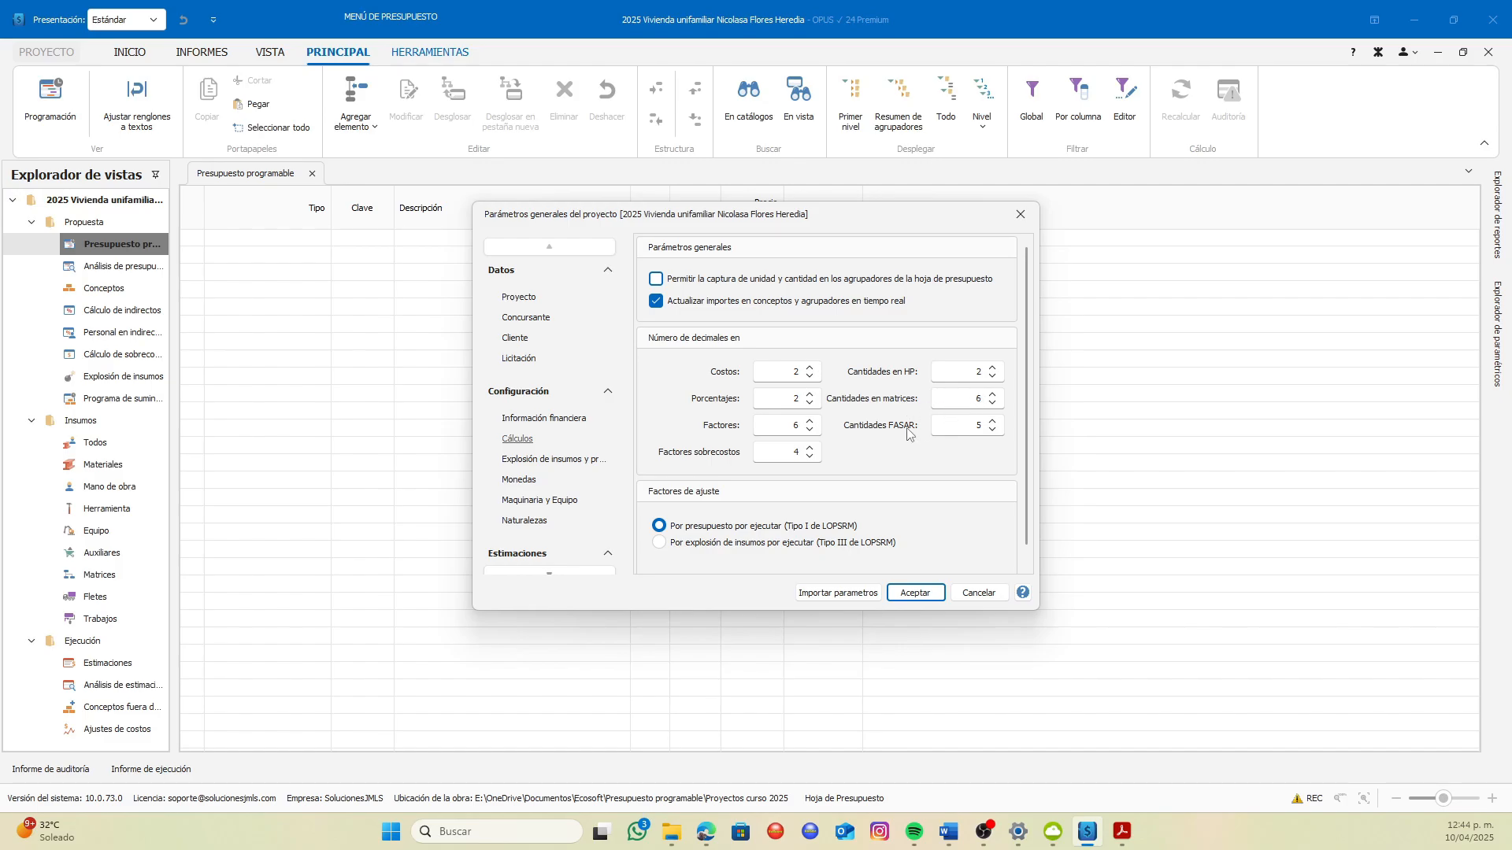
In the supply explosion settings, try exploding hourly cost components and adjusting the highest-amount supplies, restoring Sin ajuste and No presentar rendimiento
left_click(992, 430)
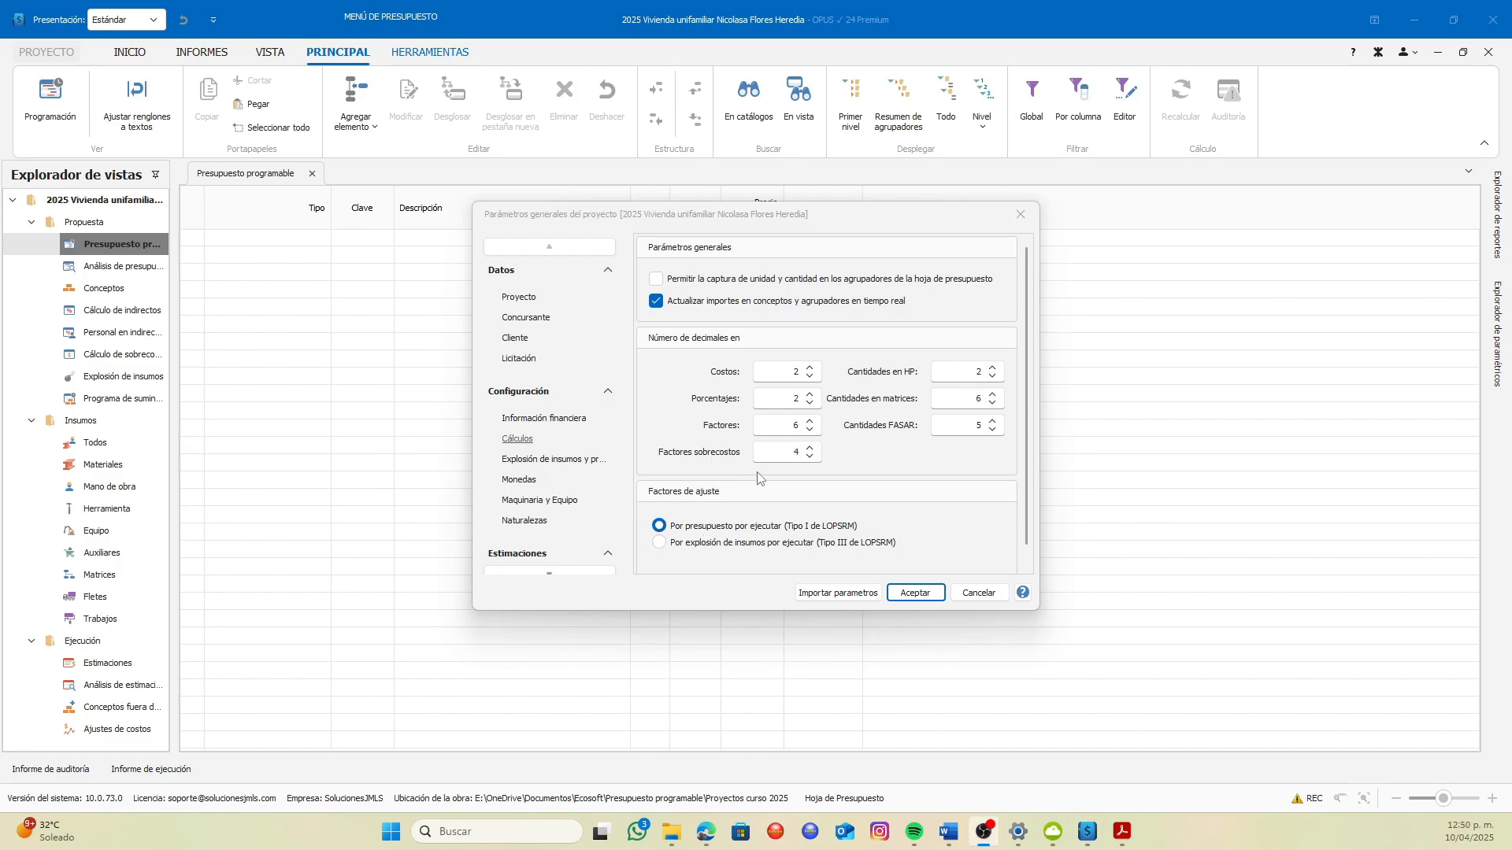
left_click(561, 463)
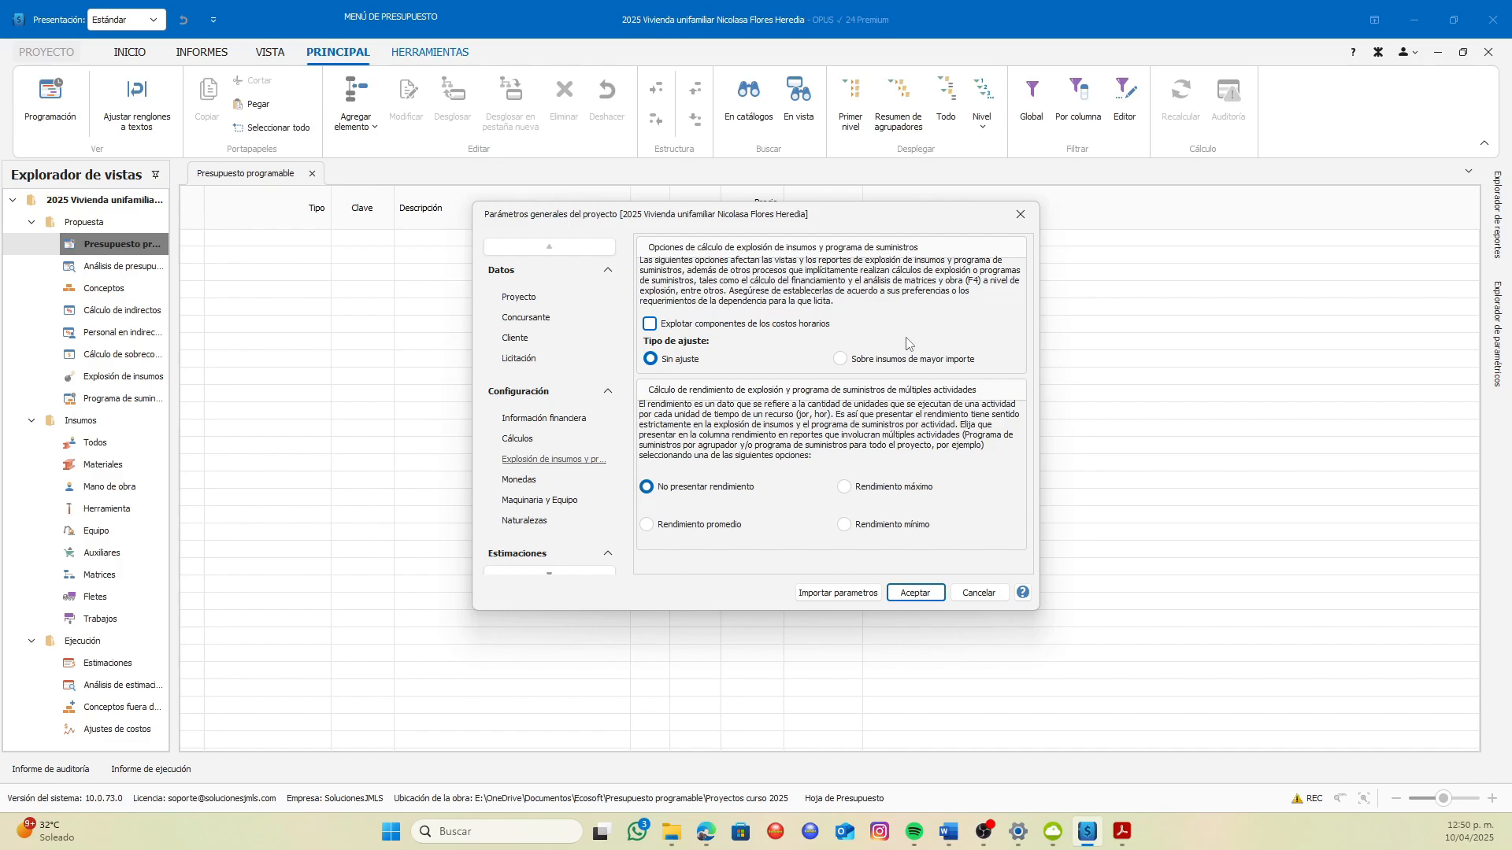
left_click(650, 324)
left_click(650, 326)
left_click(842, 361)
left_click(653, 360)
left_click(647, 487)
Review the currency settings for the project currency, the national currency and the foreign currency
left_click(520, 481)
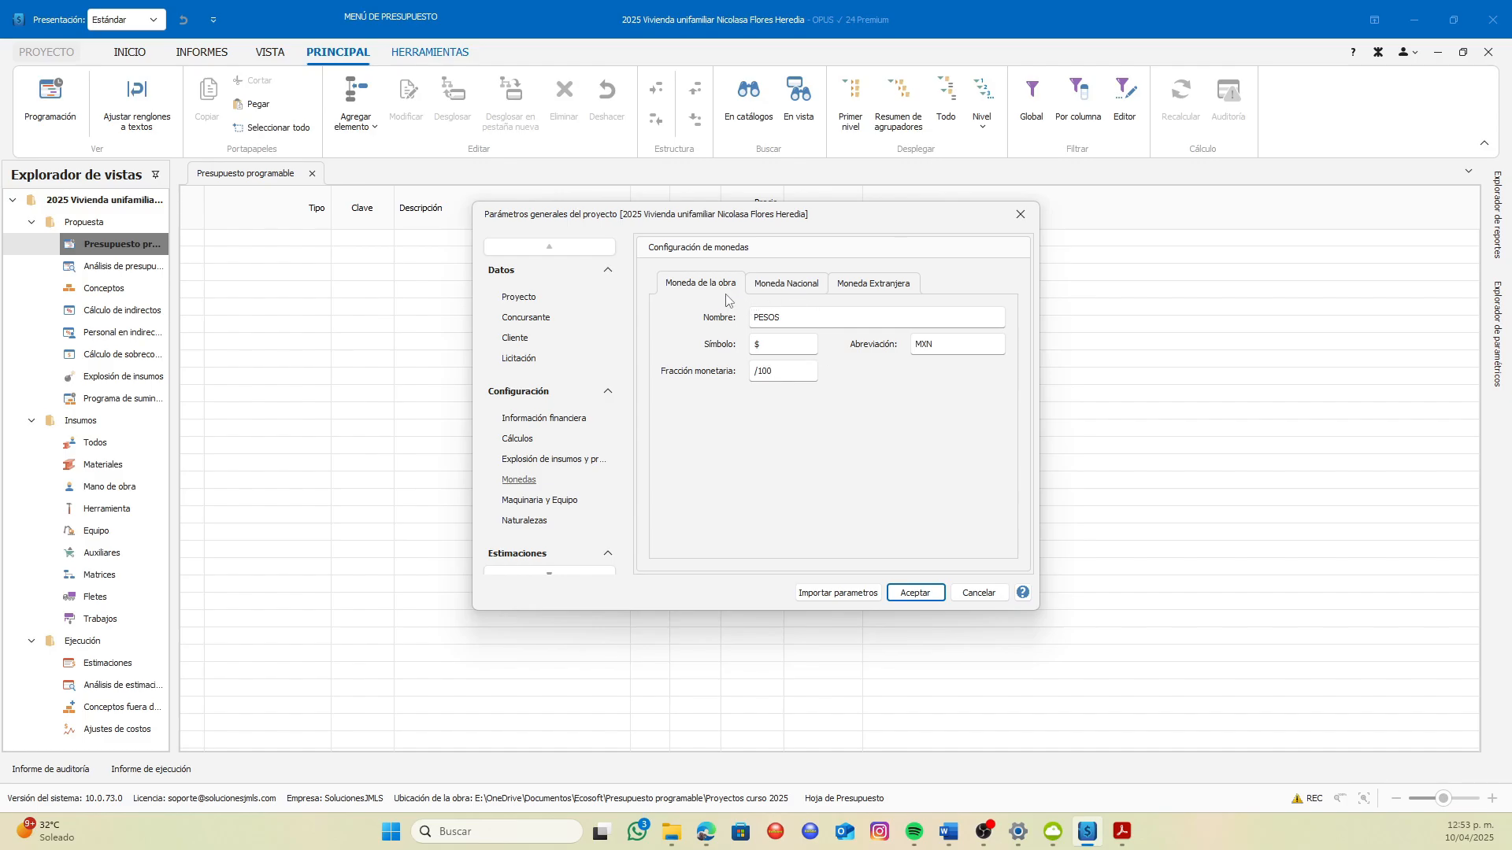
left_click(792, 290)
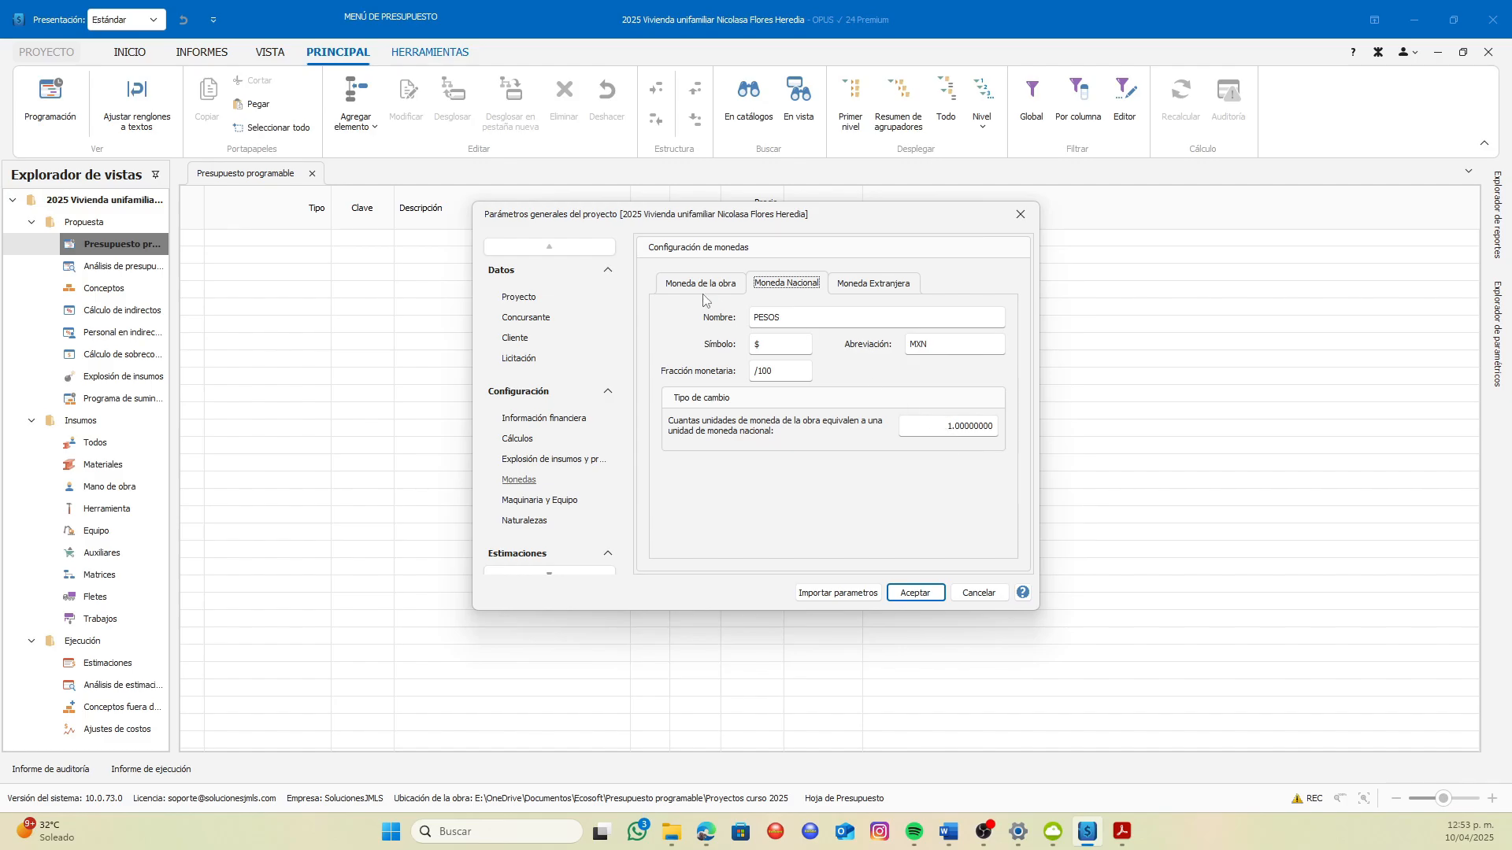
left_click(859, 288)
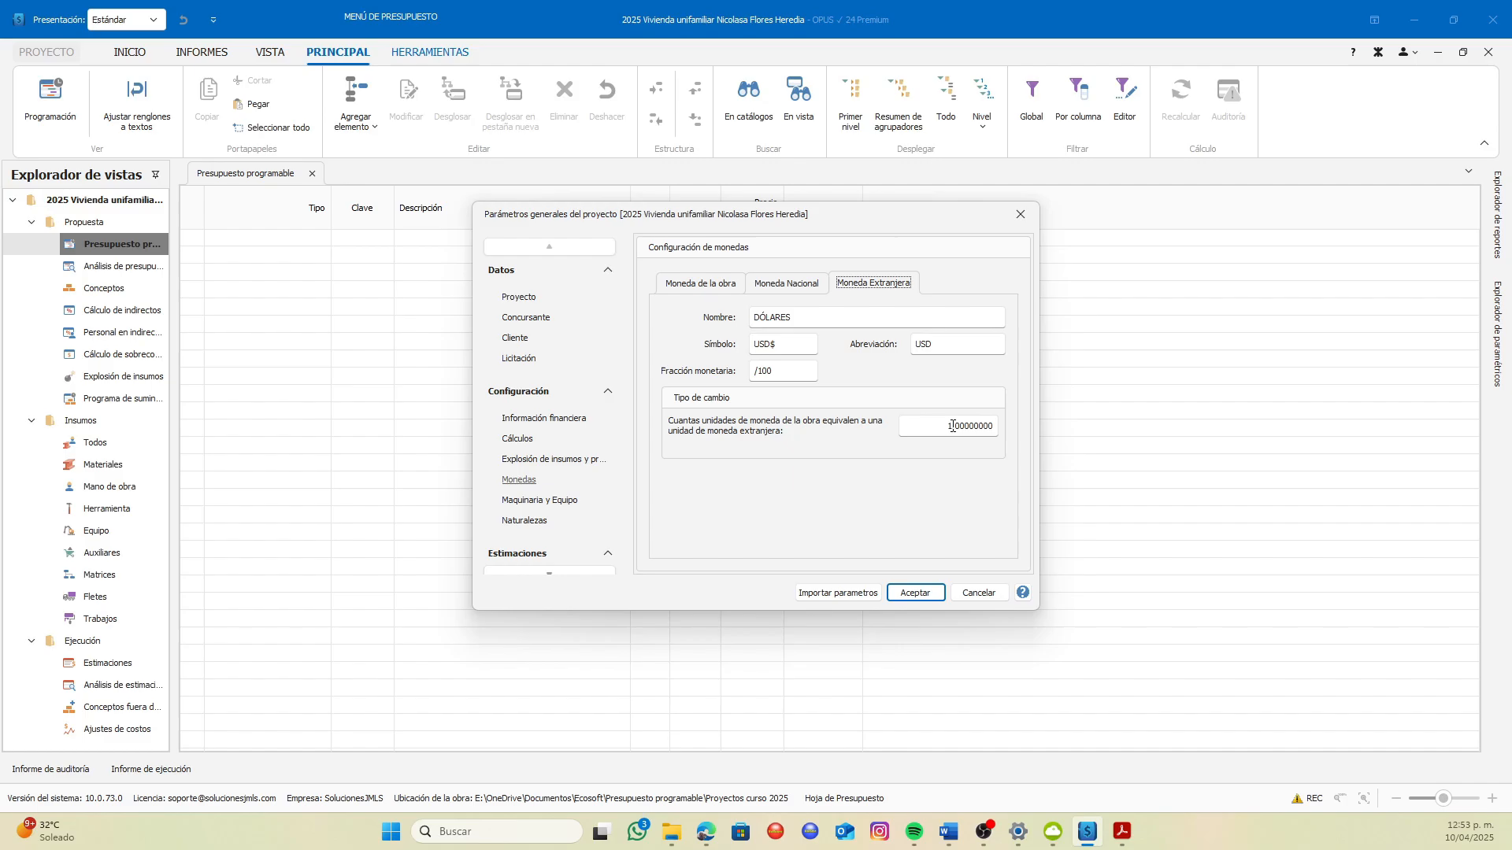
Look up the peso/dollar exchange rate on the Banco de México page in the browser, return to OPUS and set the foreign currency rate to 20.2818
left_click(952, 426)
left_click(707, 833)
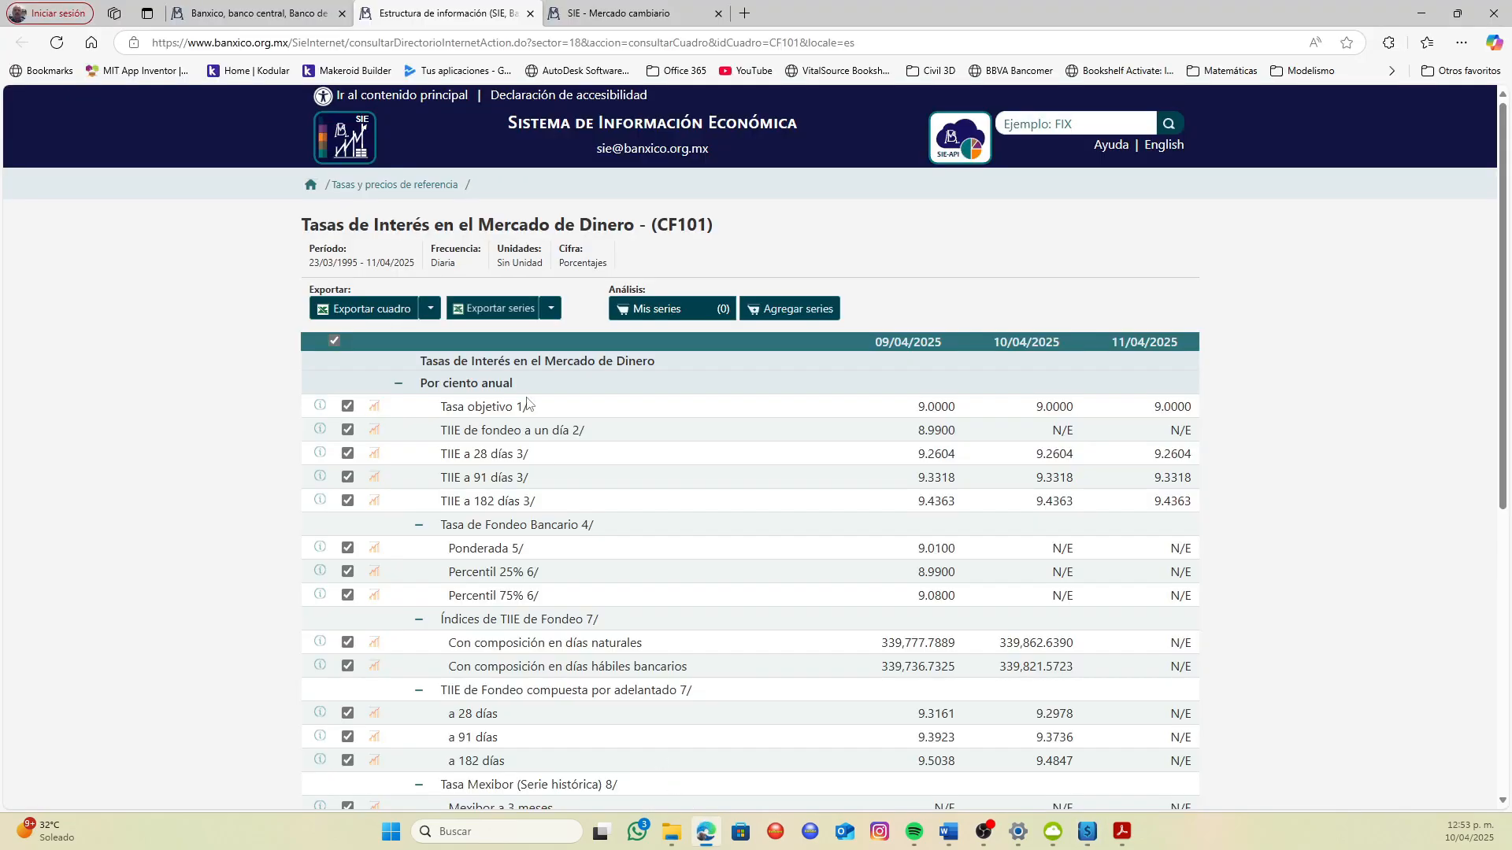
left_click(592, 19)
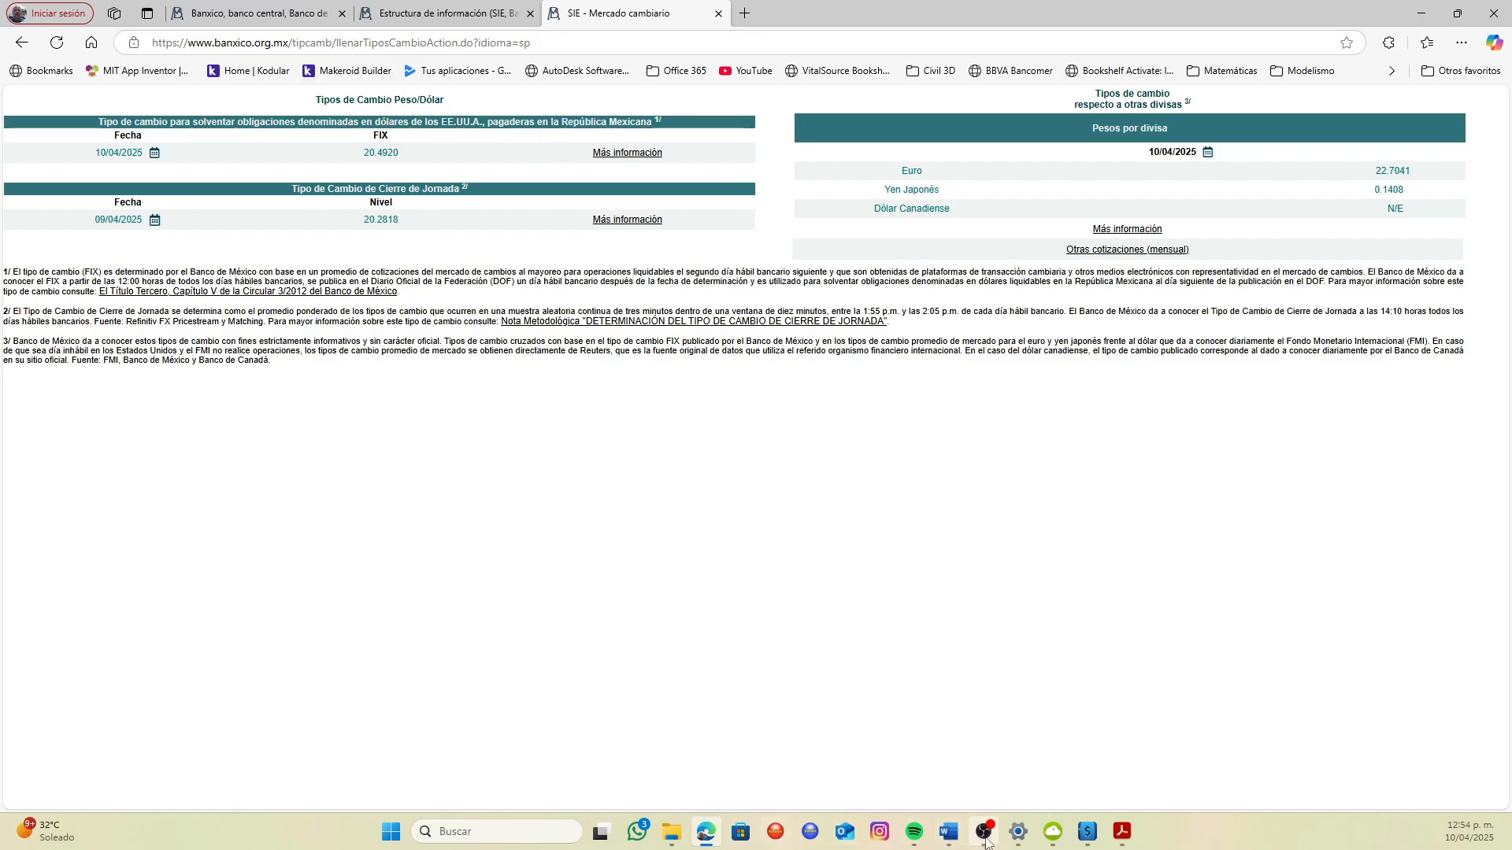
mouse_move(1017, 837)
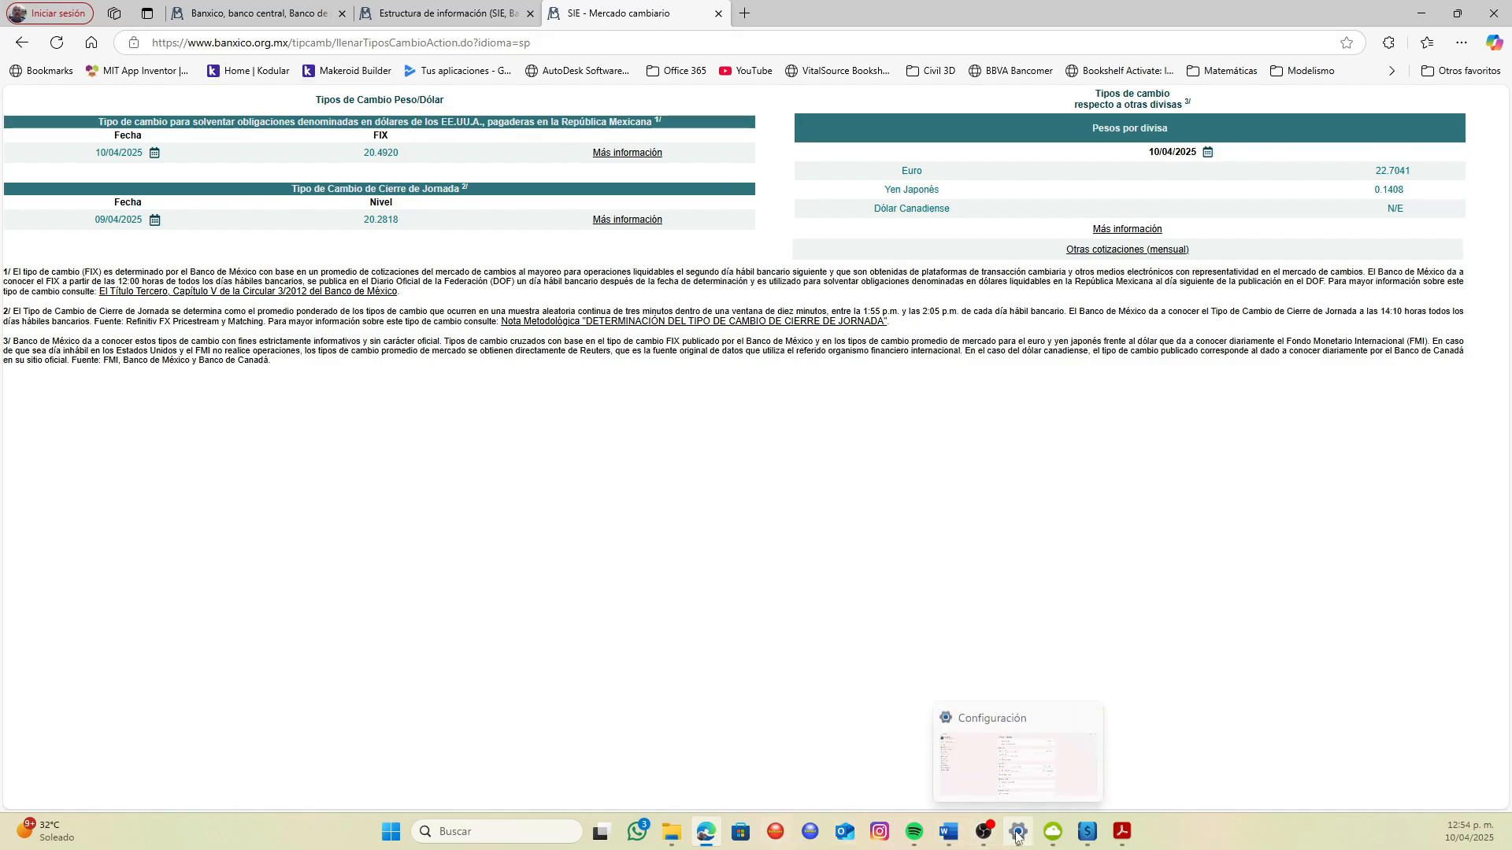
left_click(1087, 831)
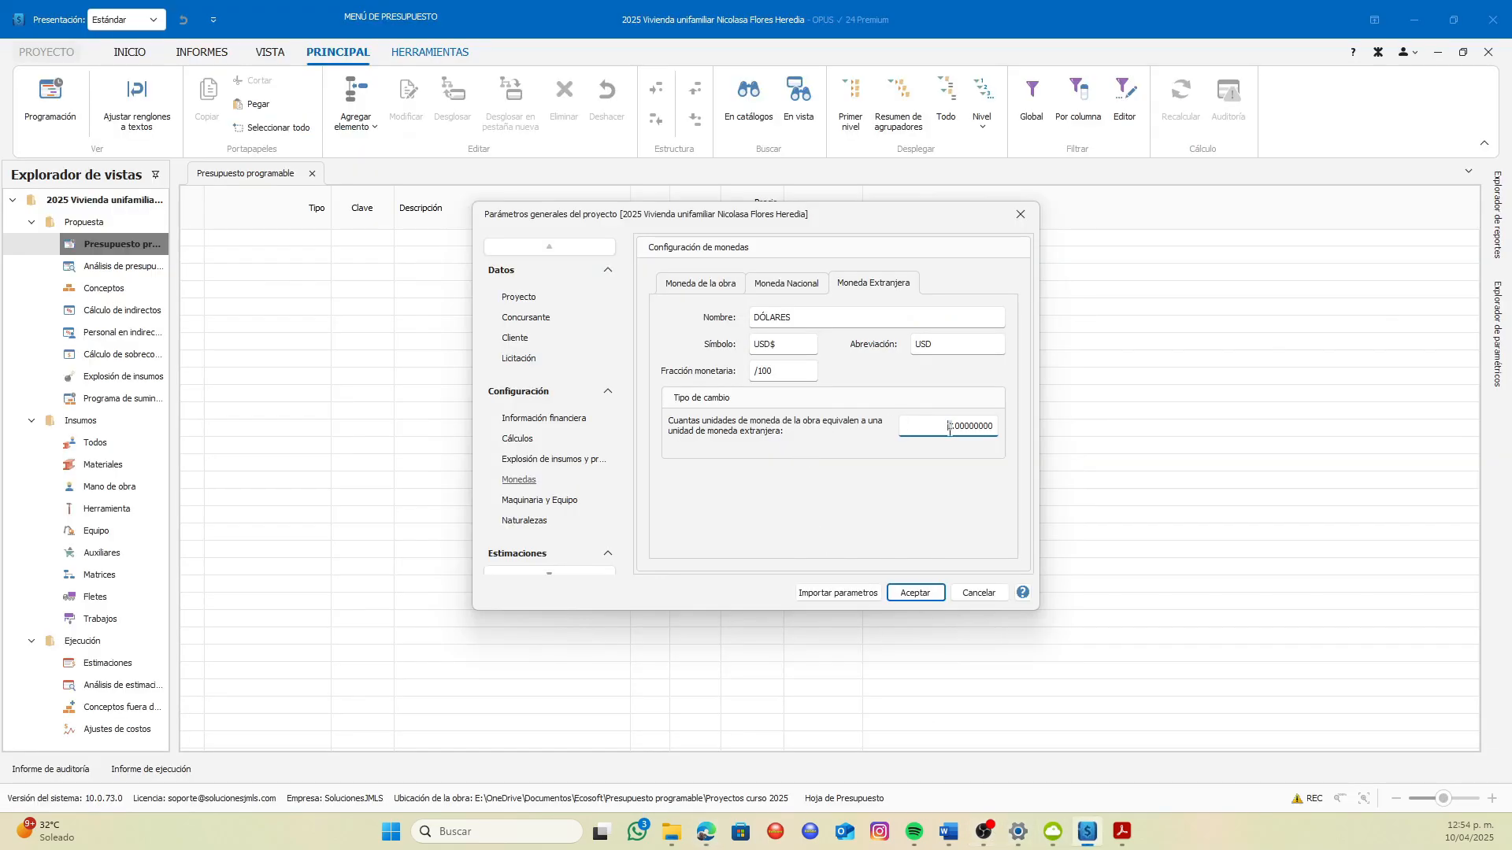
left_click_drag(947, 426, 985, 421)
type("20.2818")
In the machinery and equipment settings, set the insurance indicator to AXA and the annual premium to 6%
left_click(536, 502)
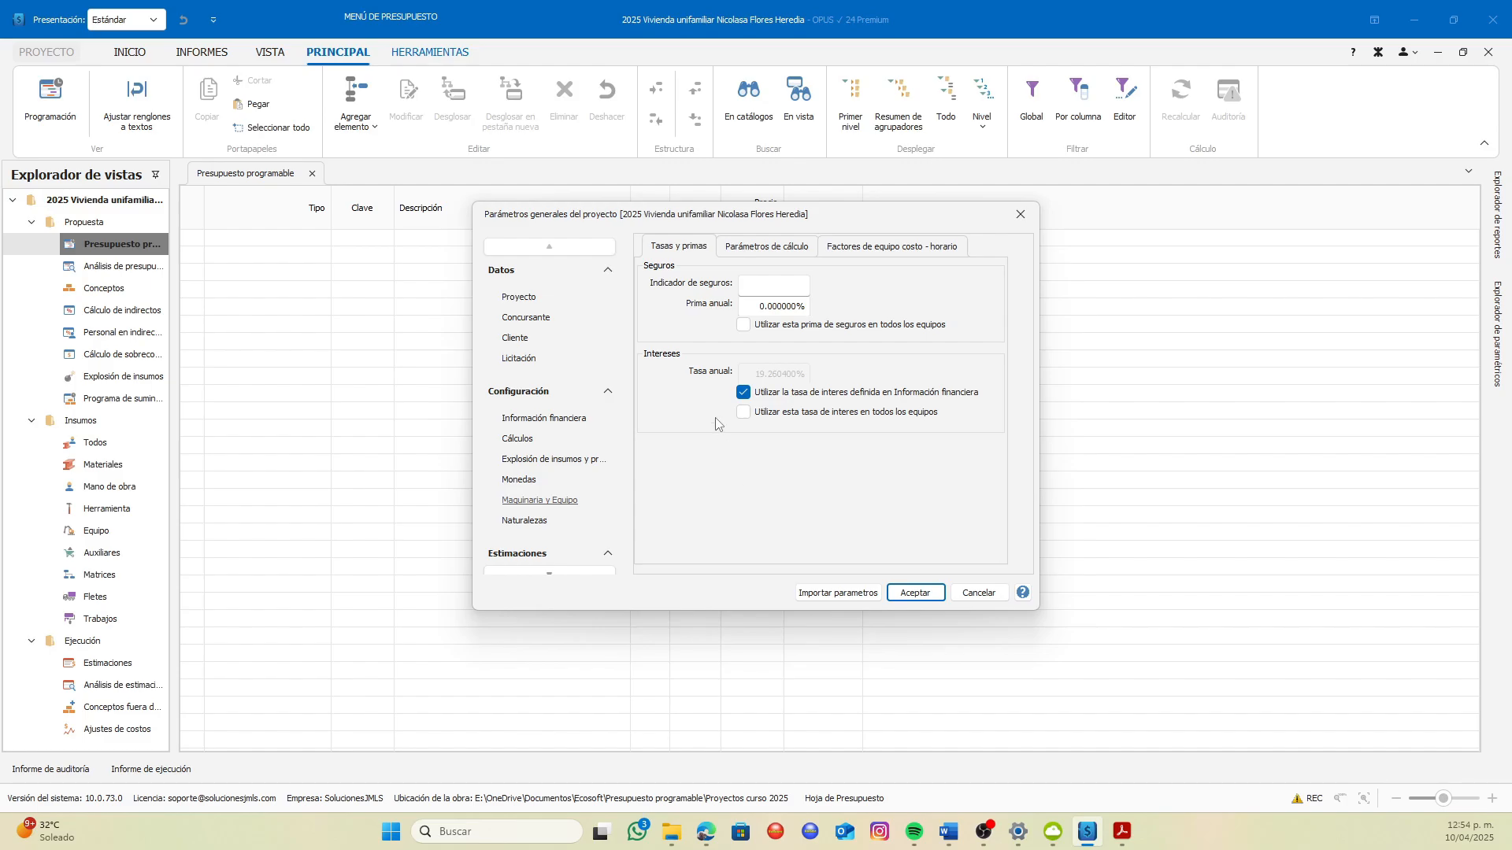
left_click(775, 287)
type("AXA")
left_click(760, 307)
Try applying the annual insurance premium to all equipment, and switch the option back off
left_click(744, 325)
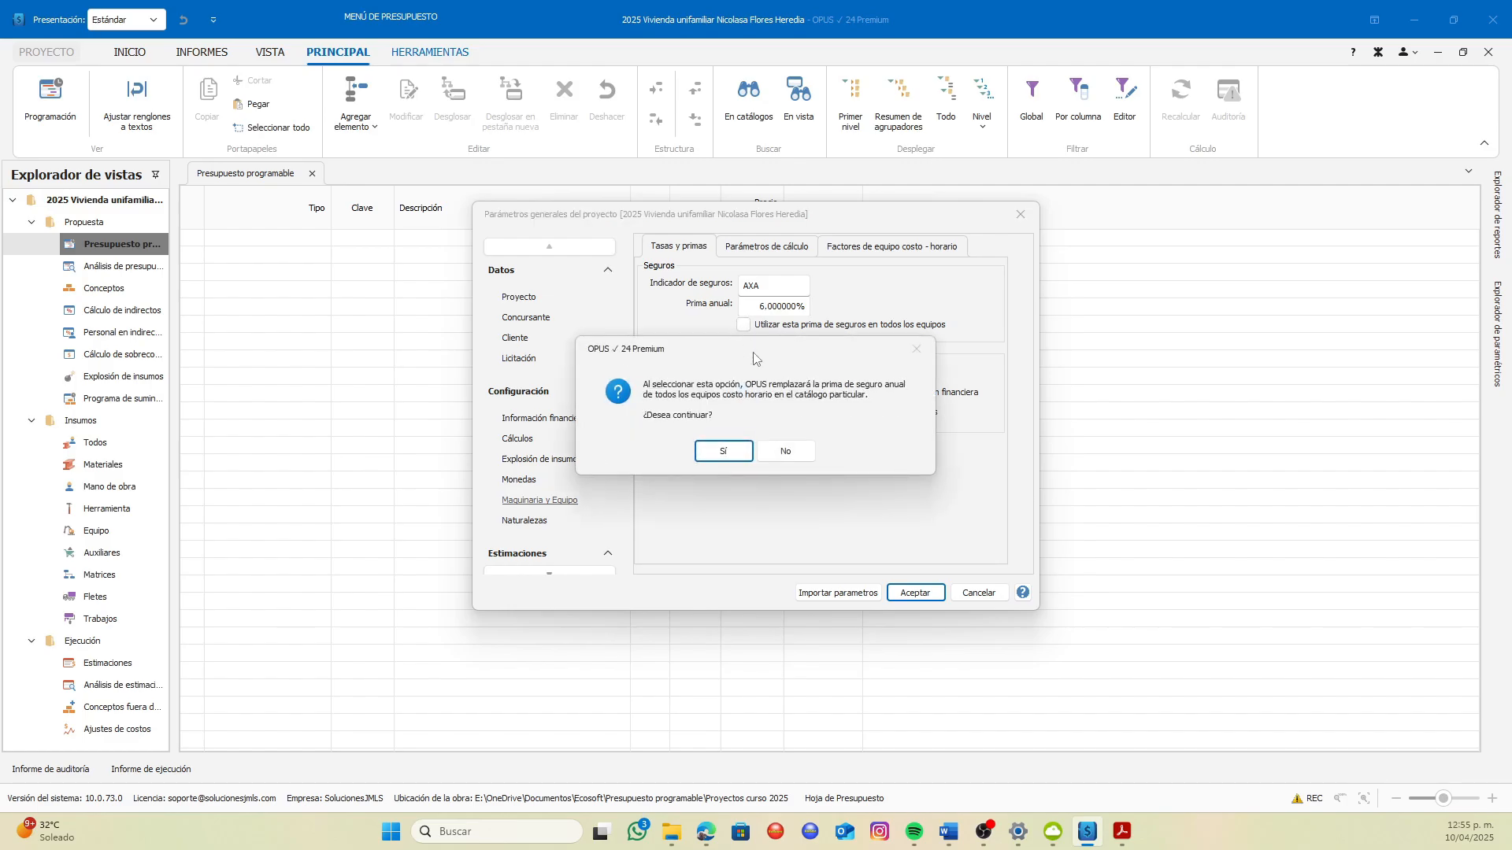
left_click(727, 460)
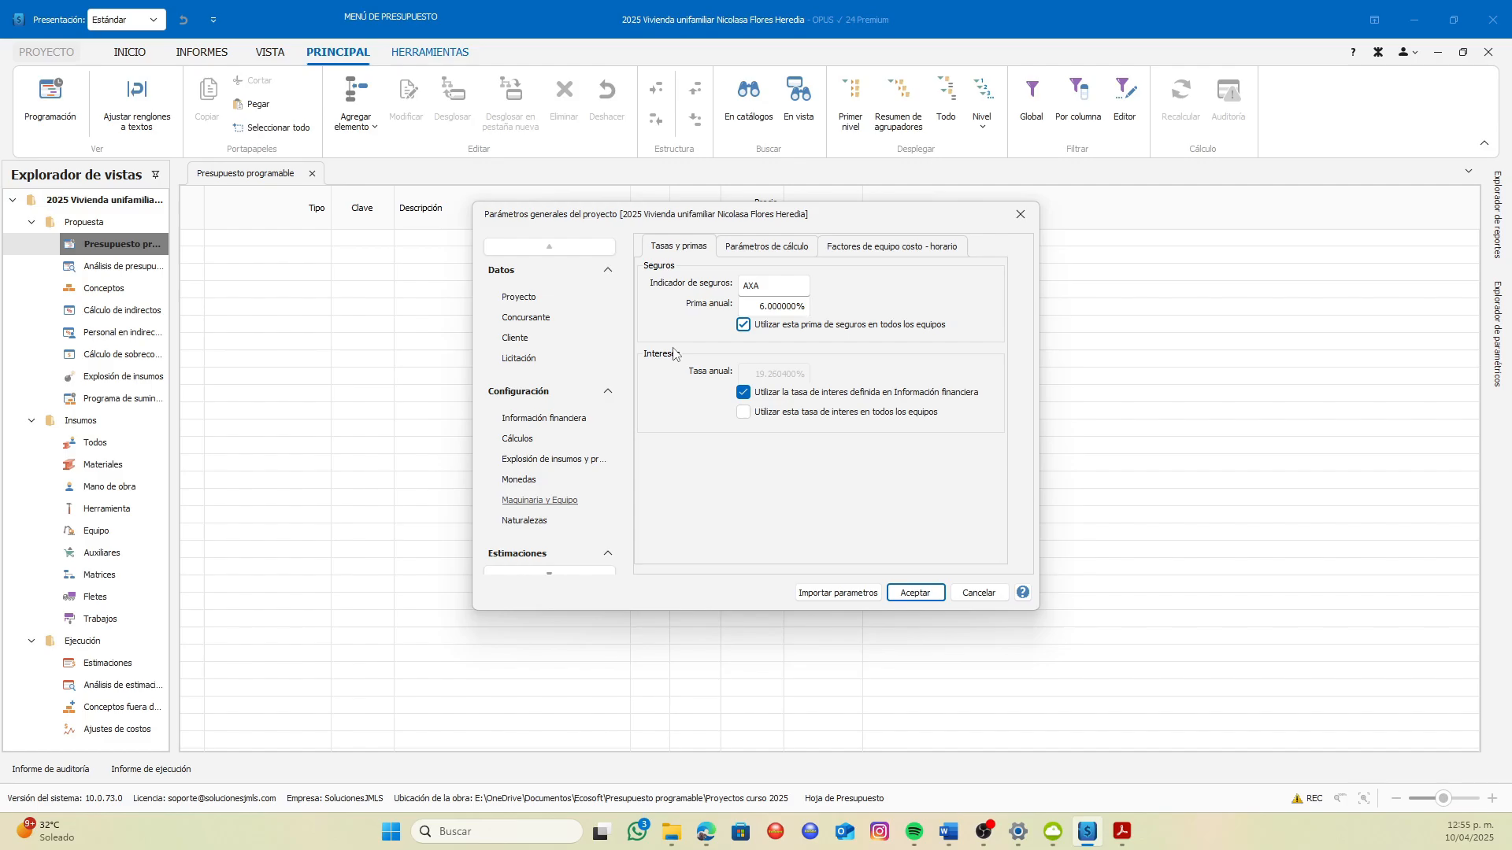
left_click(742, 326)
Compare the financial information with the machinery interest rate, and examine the resource types' formulas and aliases
left_click(543, 419)
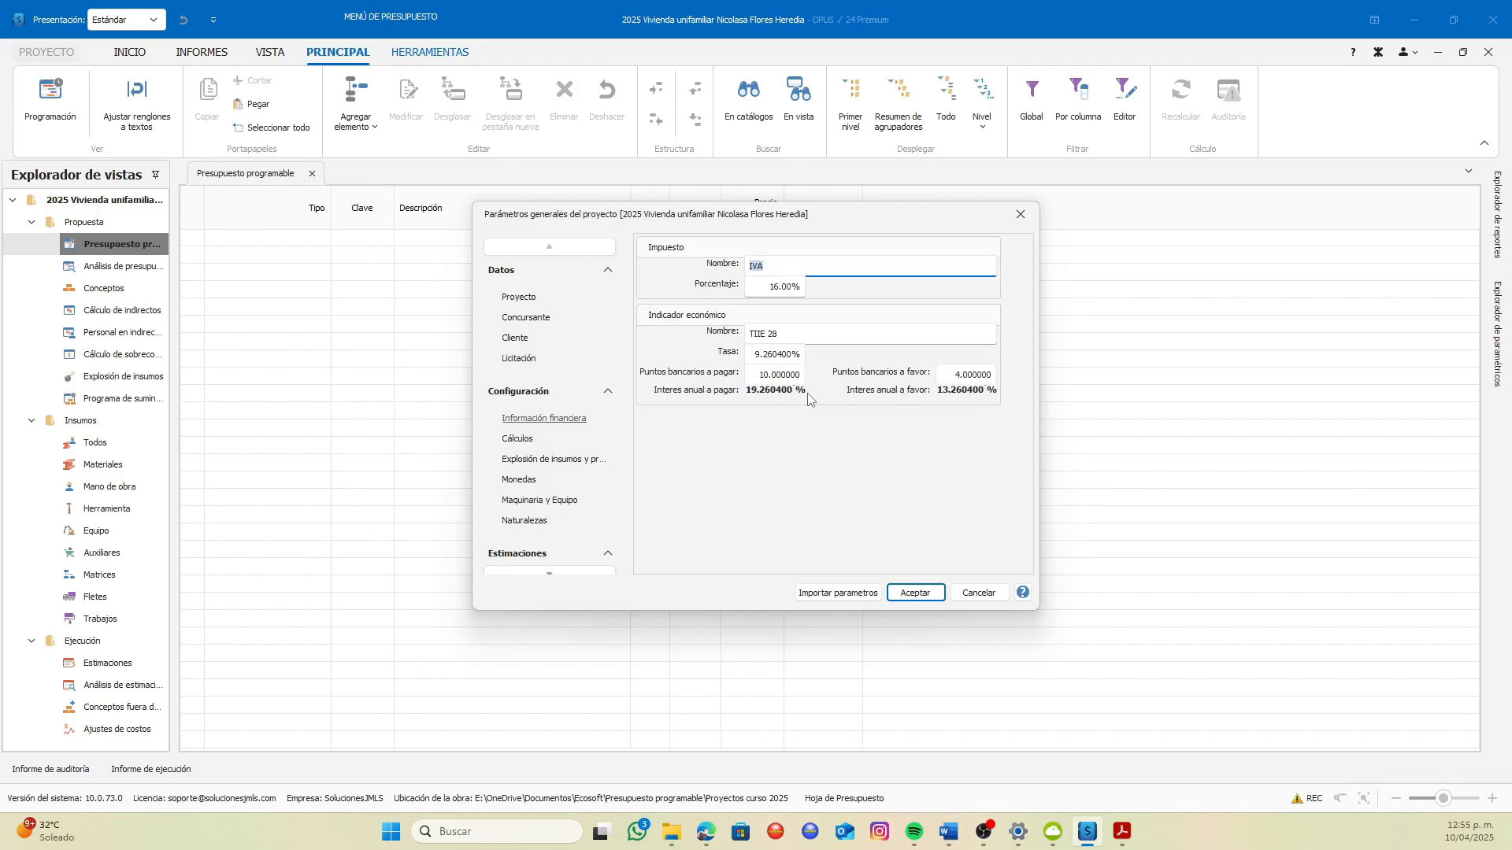
left_click(530, 502)
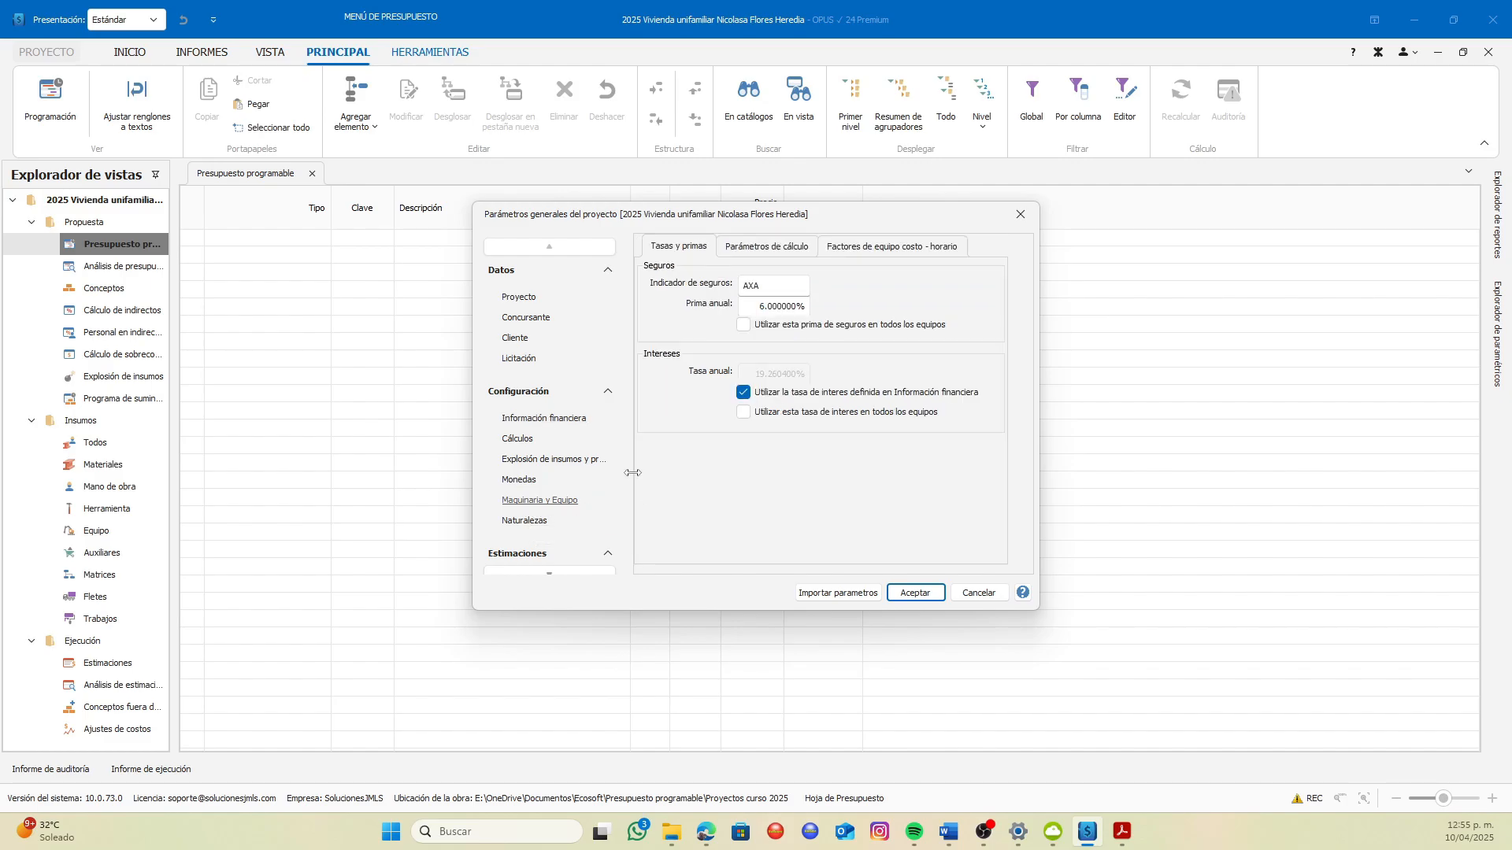
left_click(545, 526)
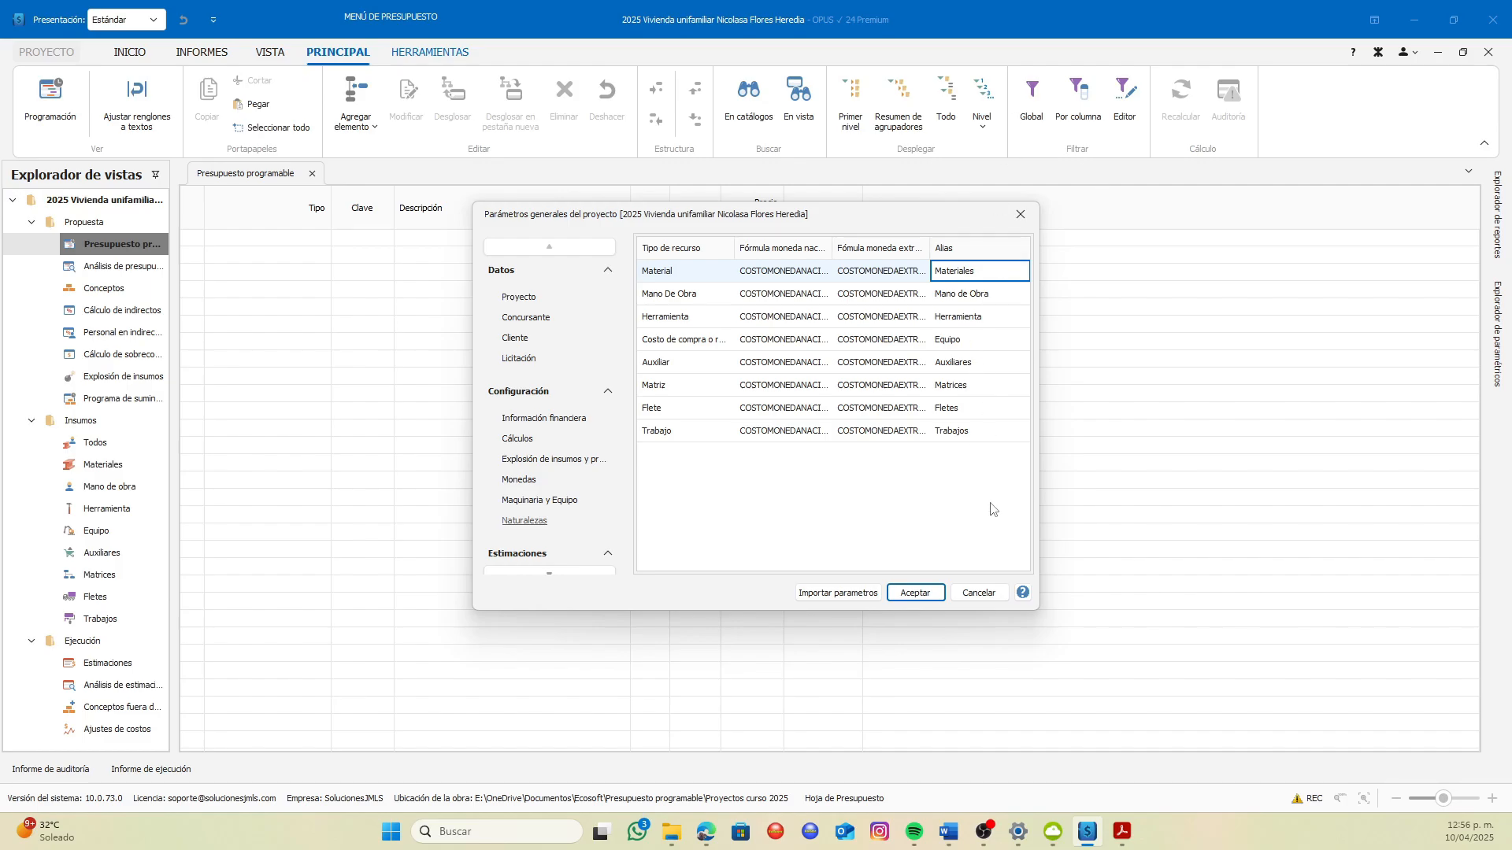
Review the estimates' contract data, deductions, additional data, agreement and signatures, and accept the project parameters
scroll(558, 485, "down", 2)
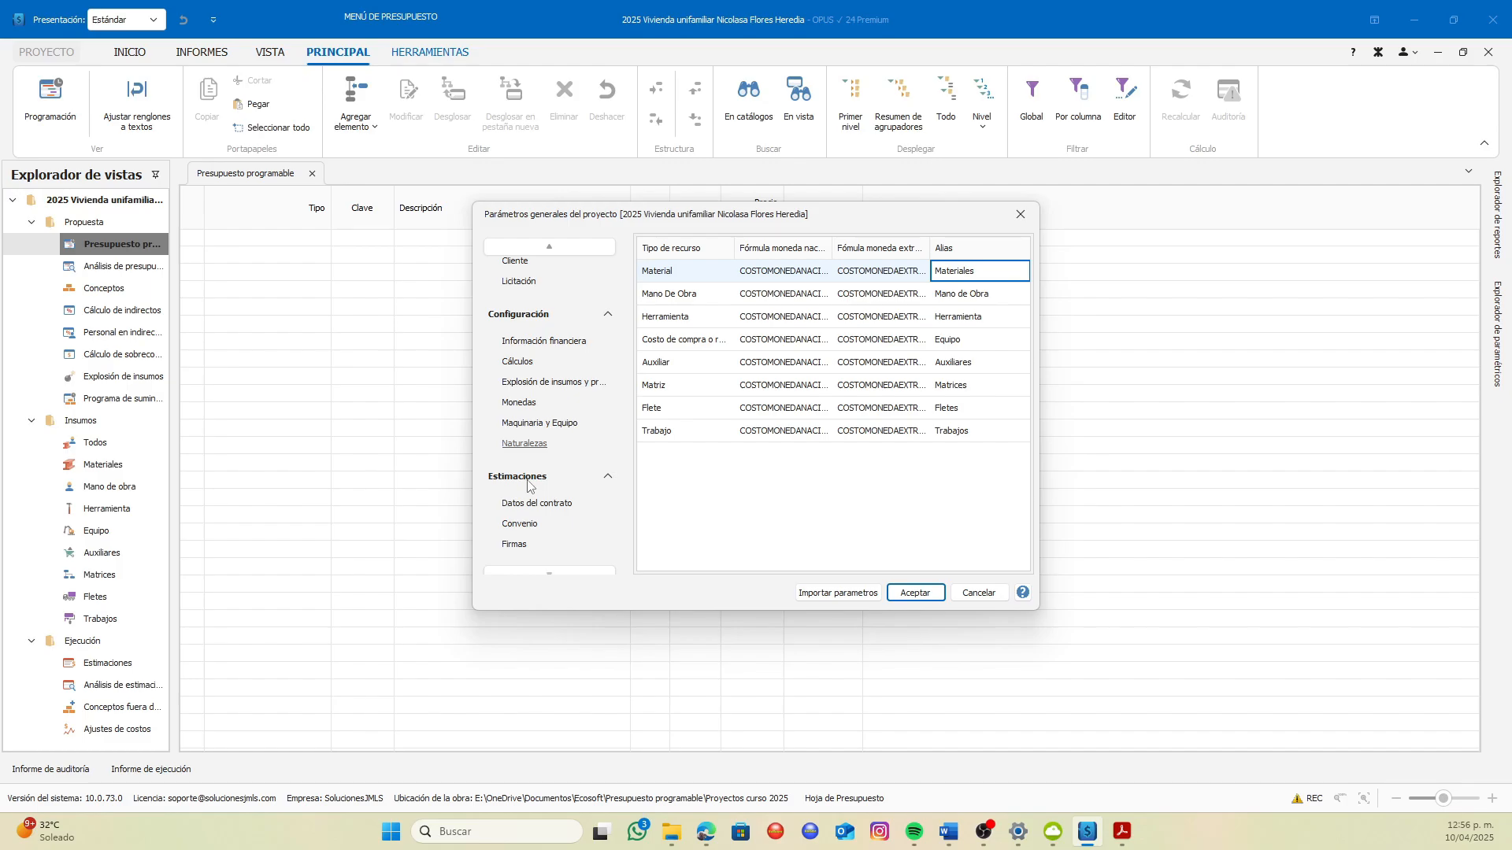
left_click(540, 508)
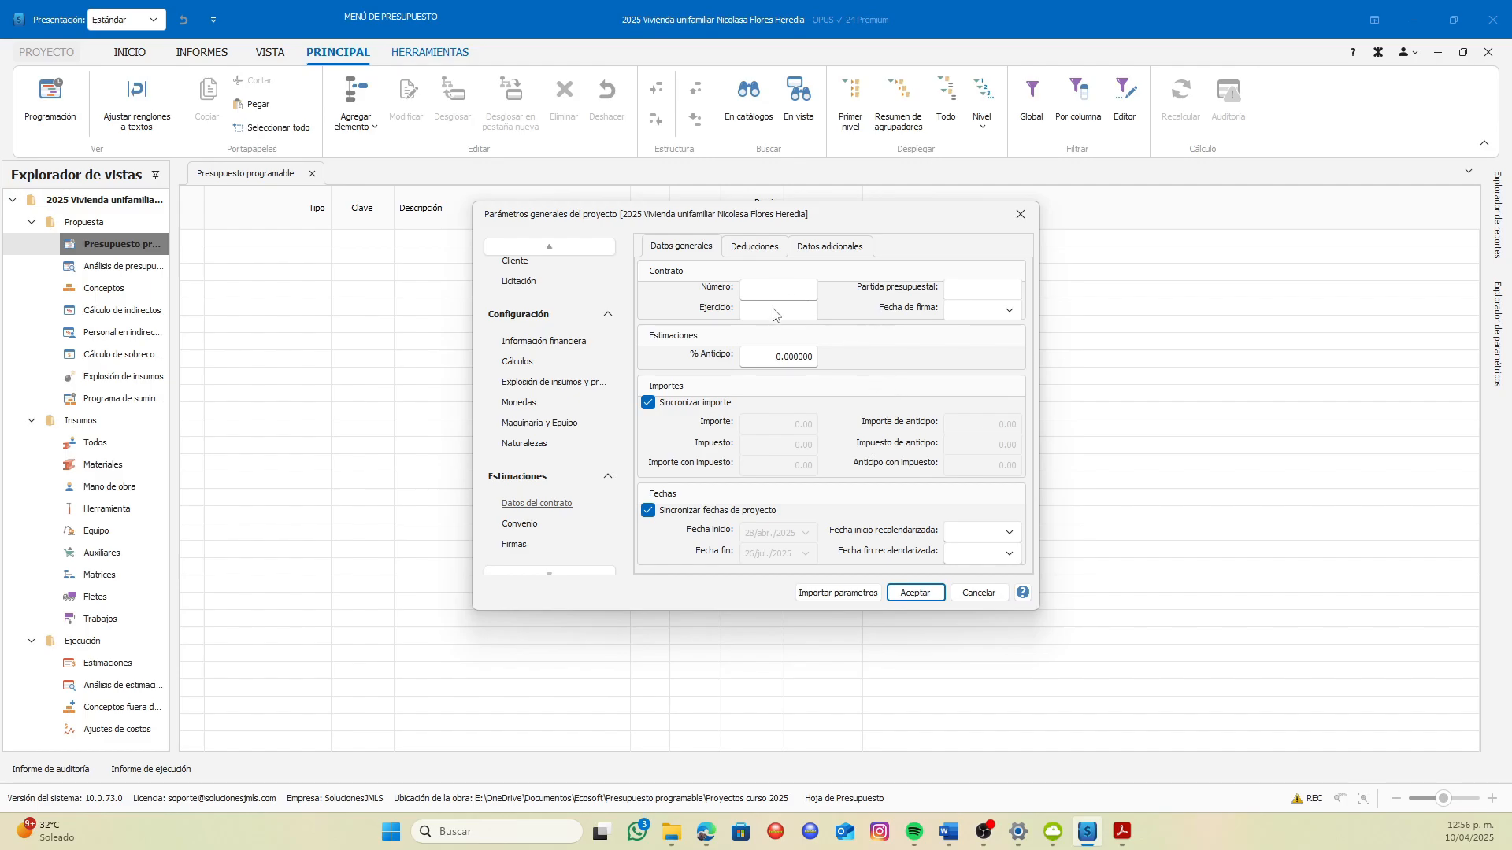
left_click(753, 251)
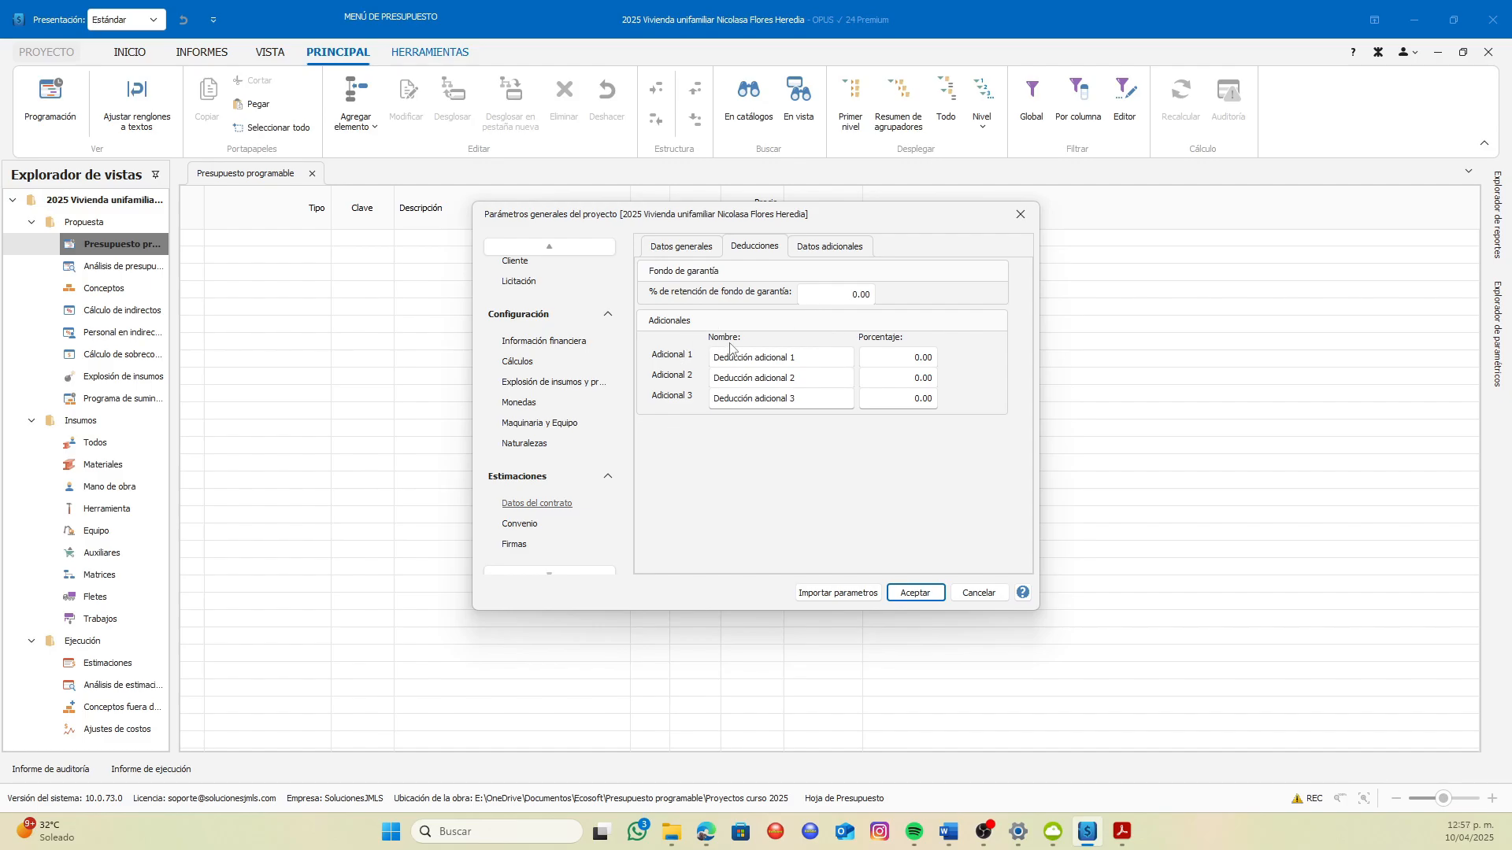
left_click(816, 253)
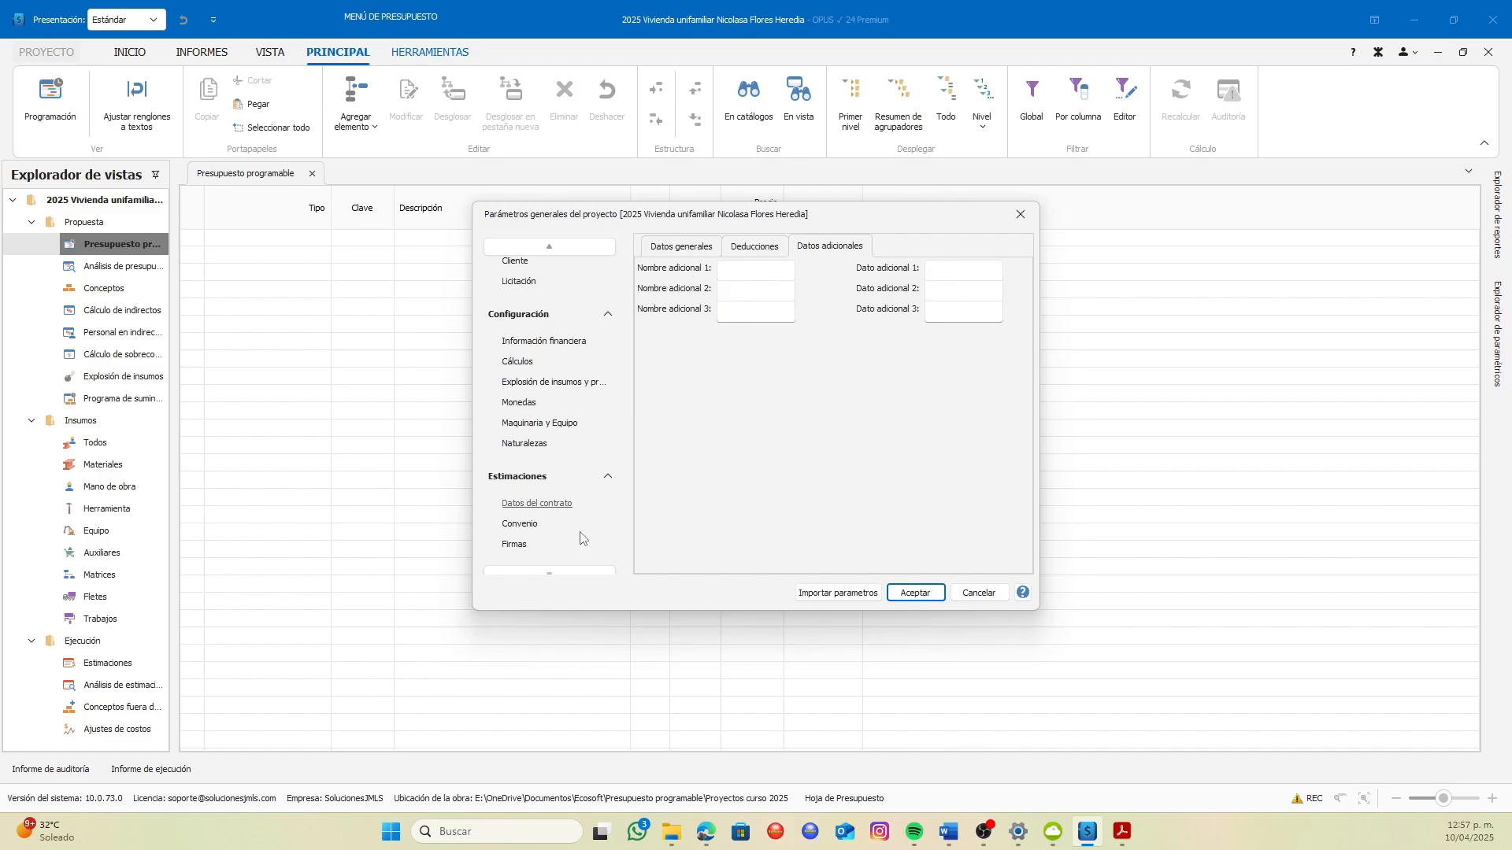
left_click(523, 528)
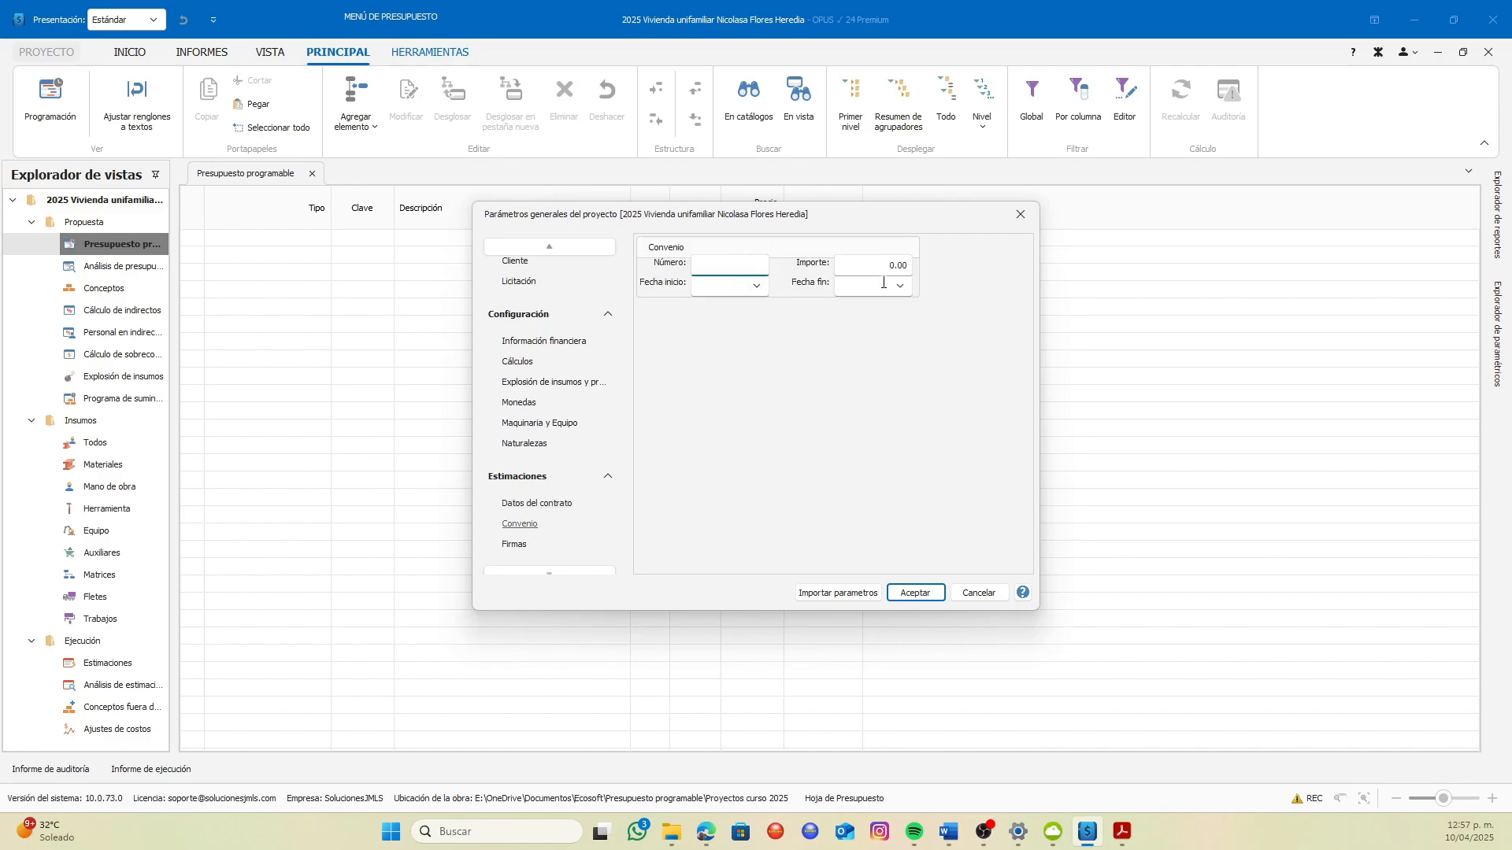
left_click(516, 544)
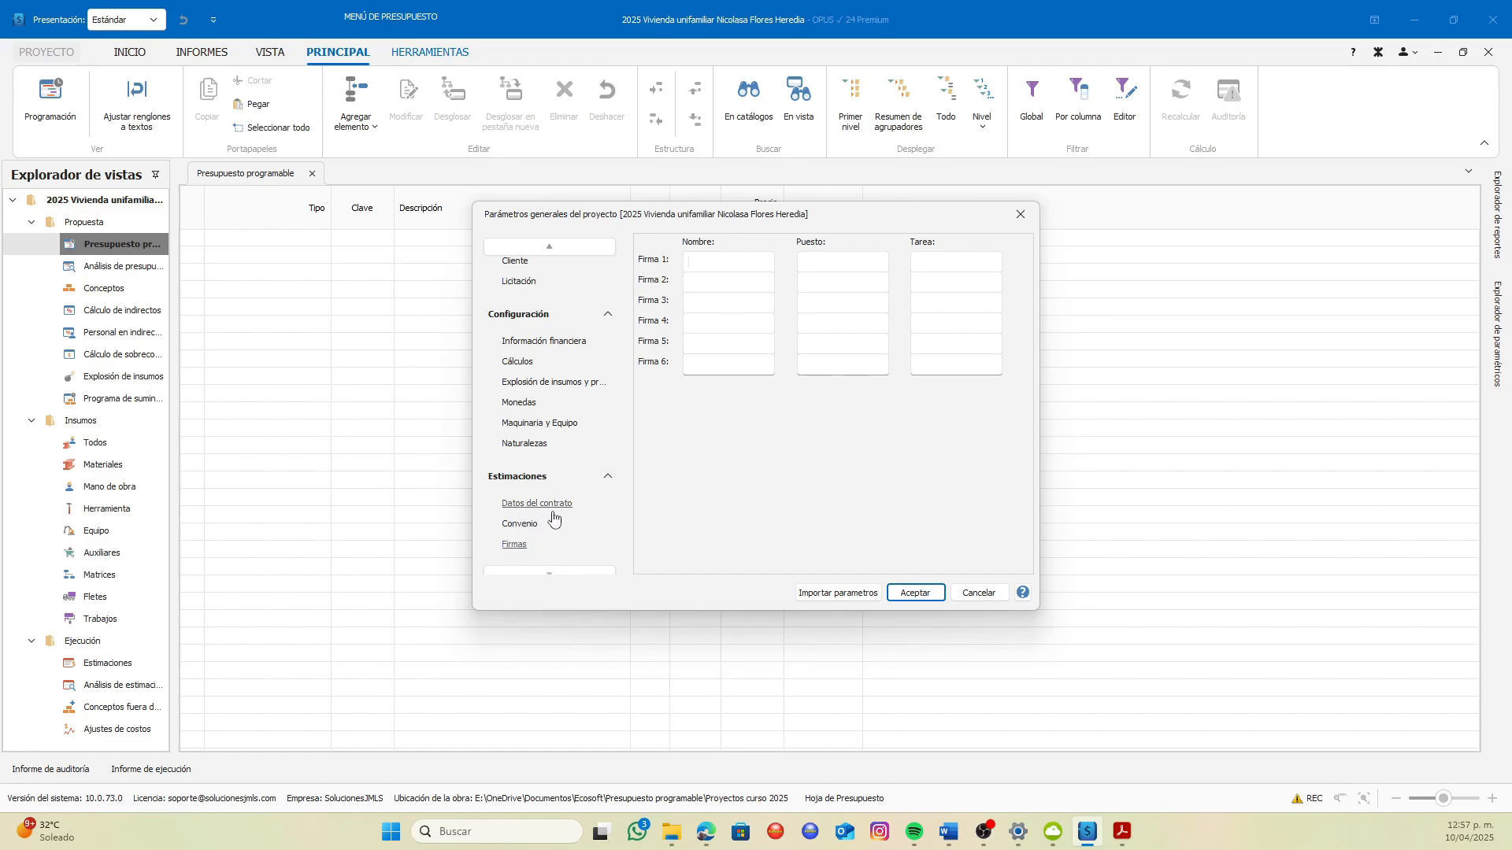
left_click(915, 593)
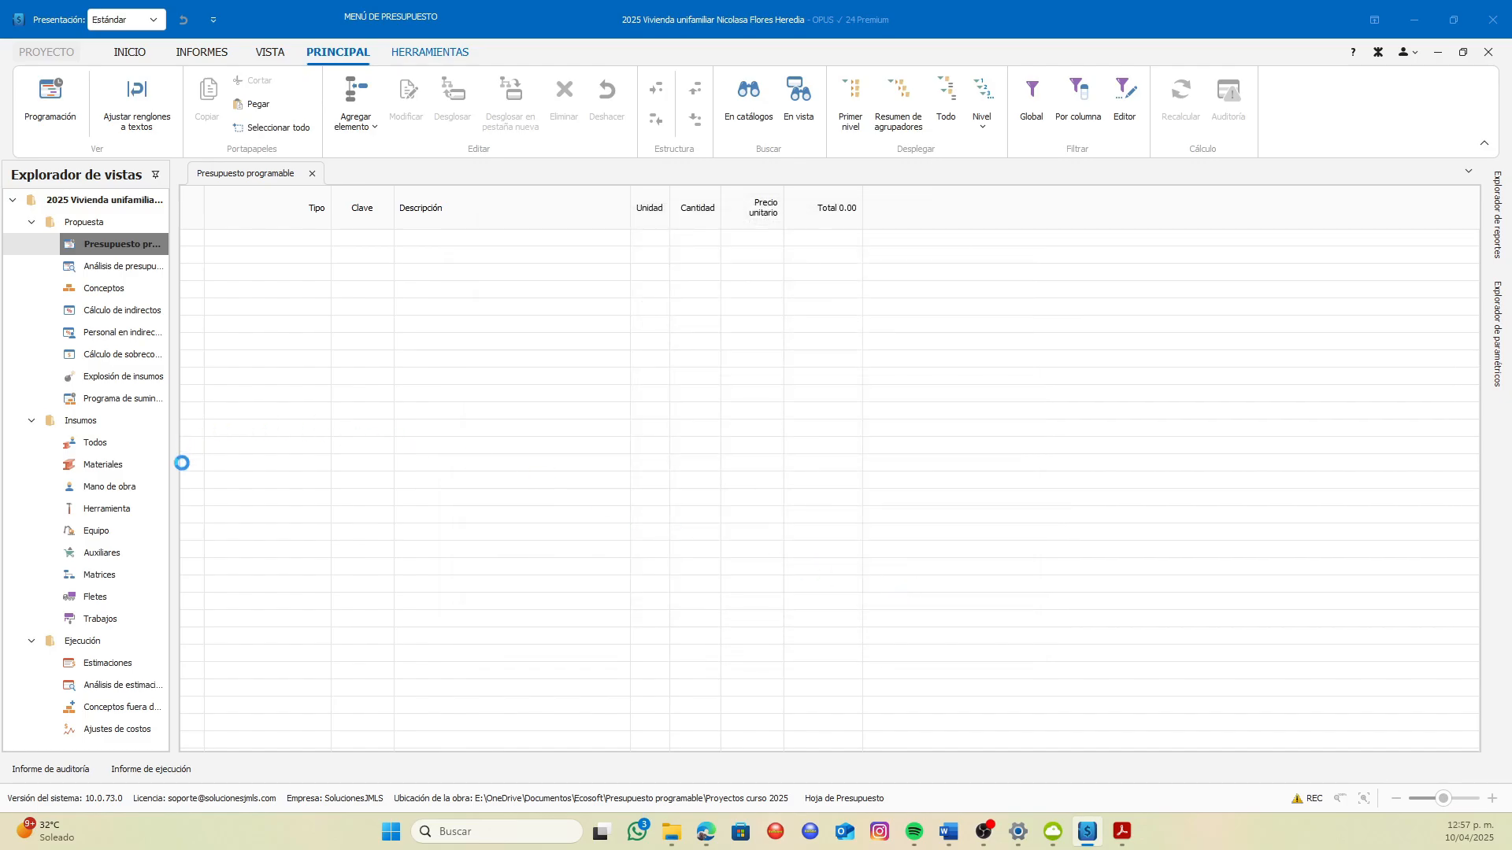